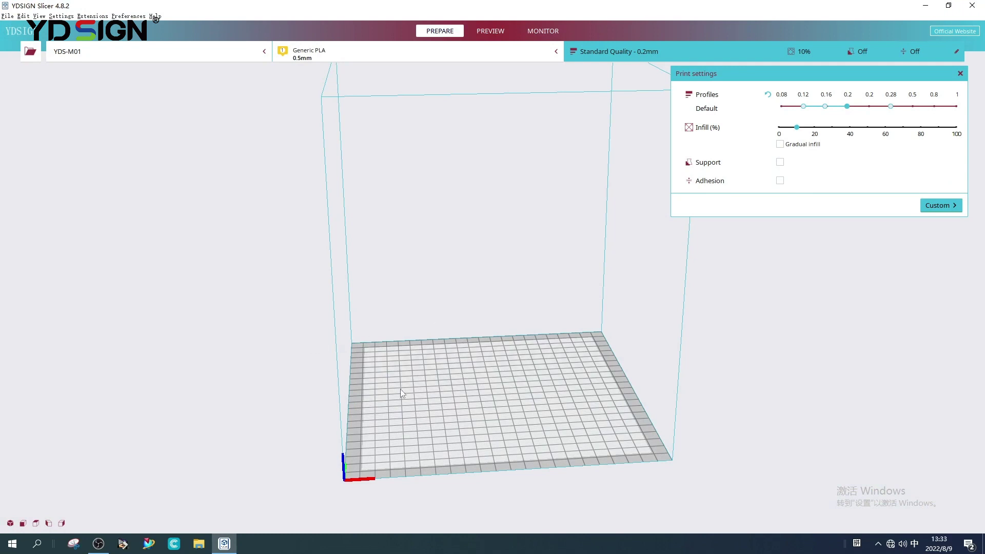
# Orbit down over the empty build plate and close the Print settings panel
pyautogui.moveTo(406, 390); pyautogui.dragTo(512, 256, button='right')
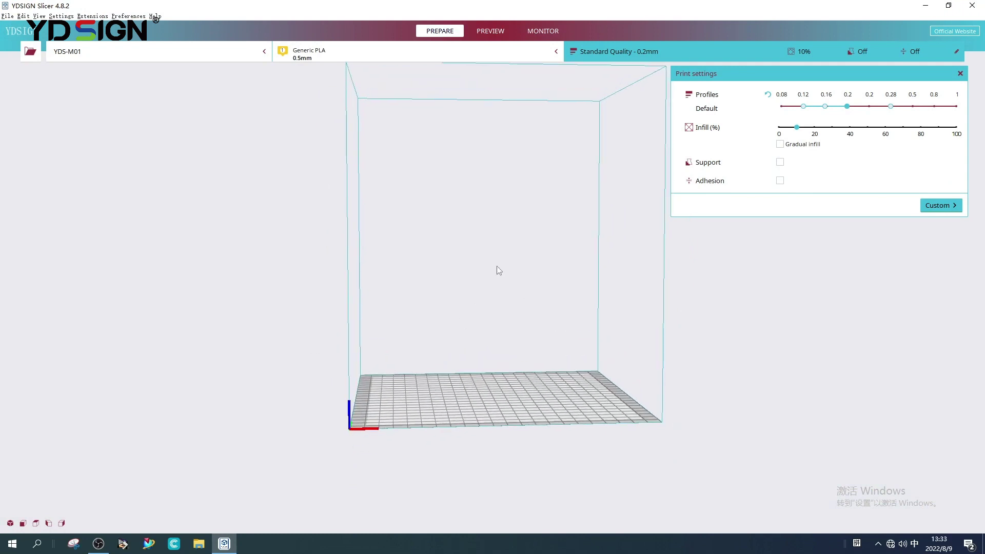
pyautogui.moveTo(536, 219); pyautogui.dragTo(497, 261, button='right')
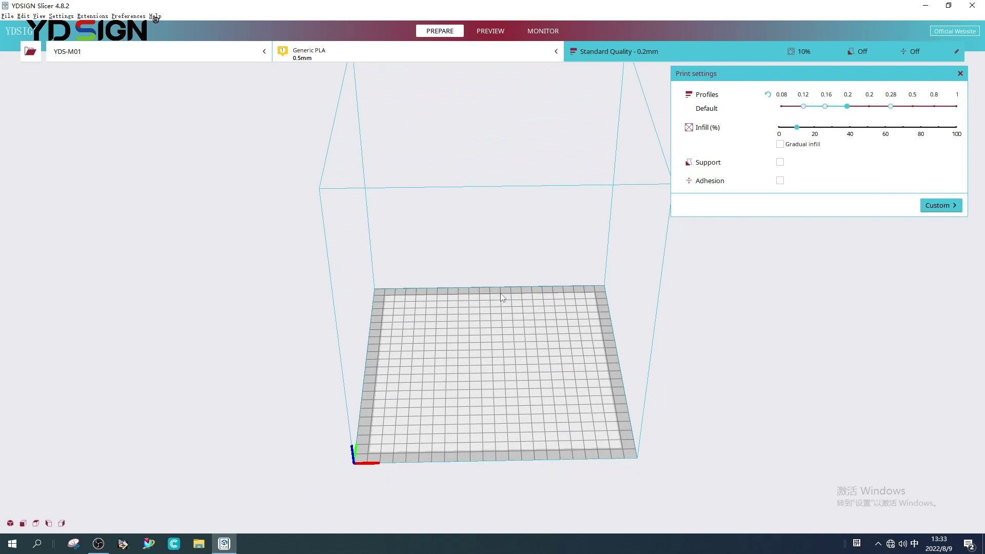
pyautogui.click(961, 74)
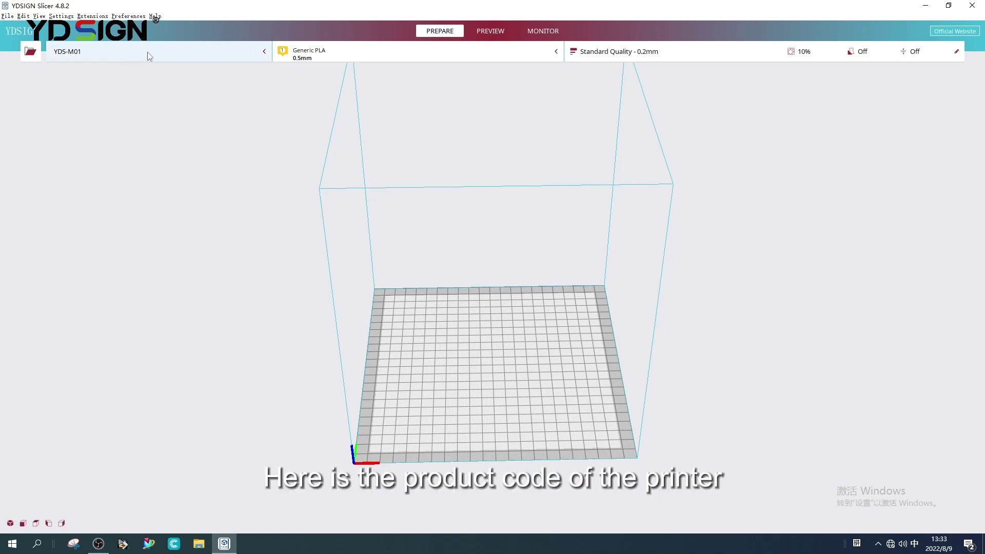
pyautogui.click(353, 52)
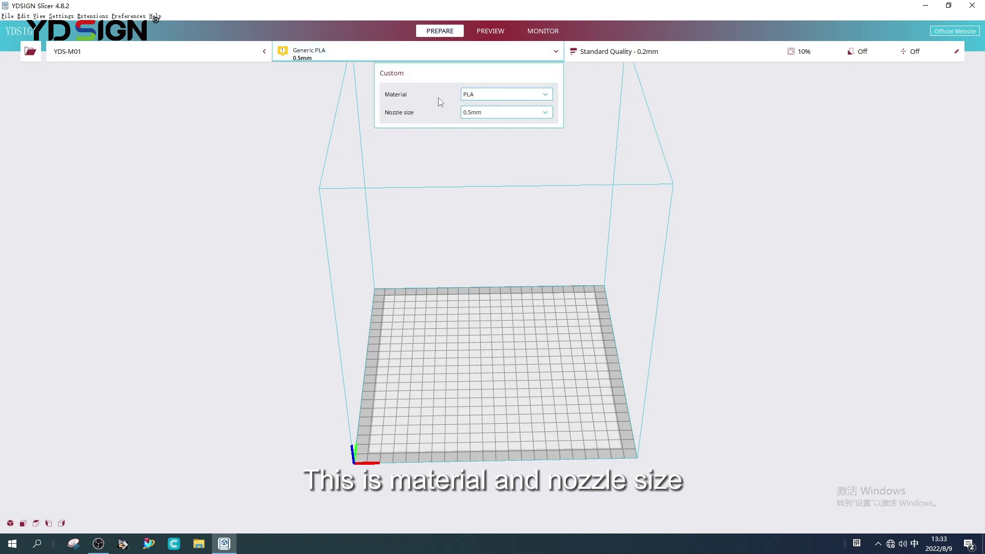
pyautogui.click(477, 114)
pyautogui.click(463, 112)
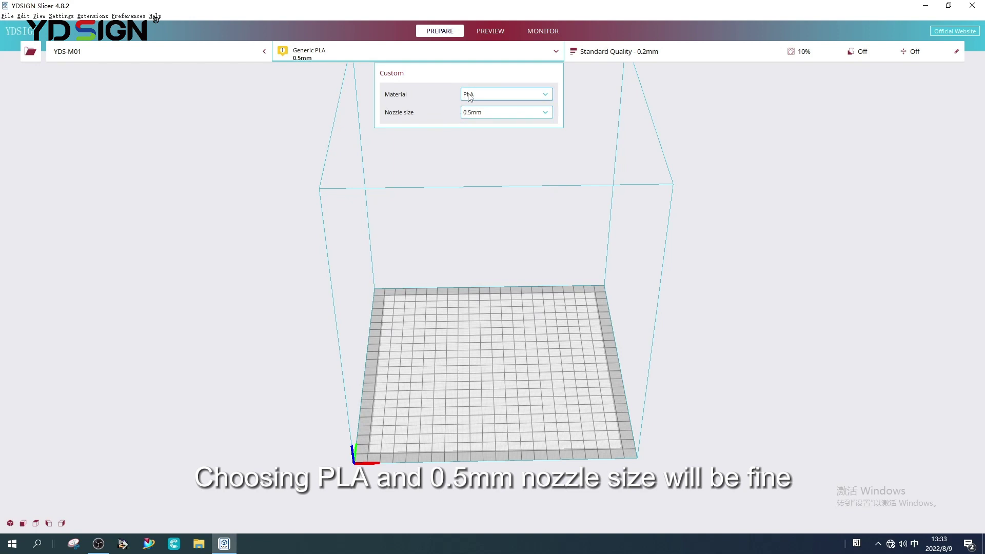
pyautogui.click(481, 115)
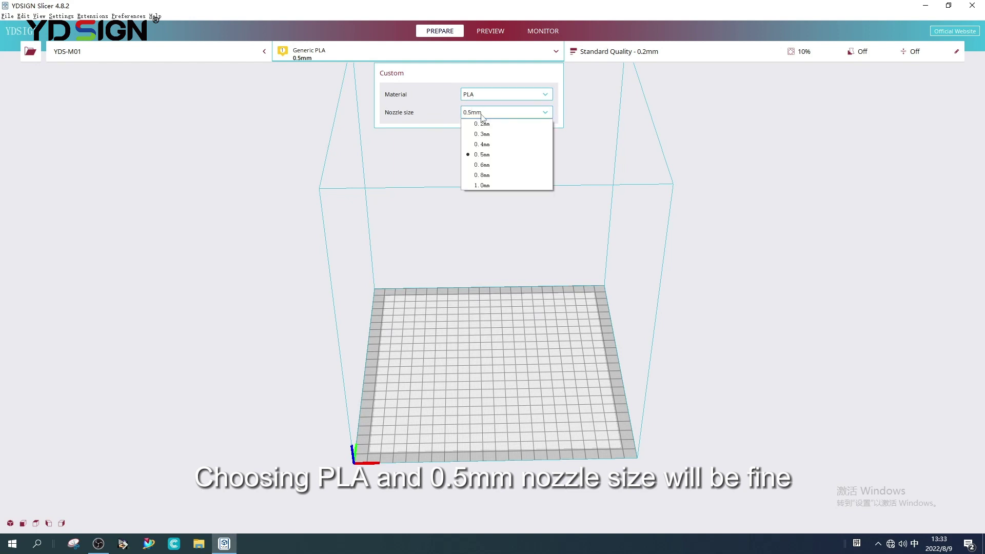
pyautogui.click(483, 117)
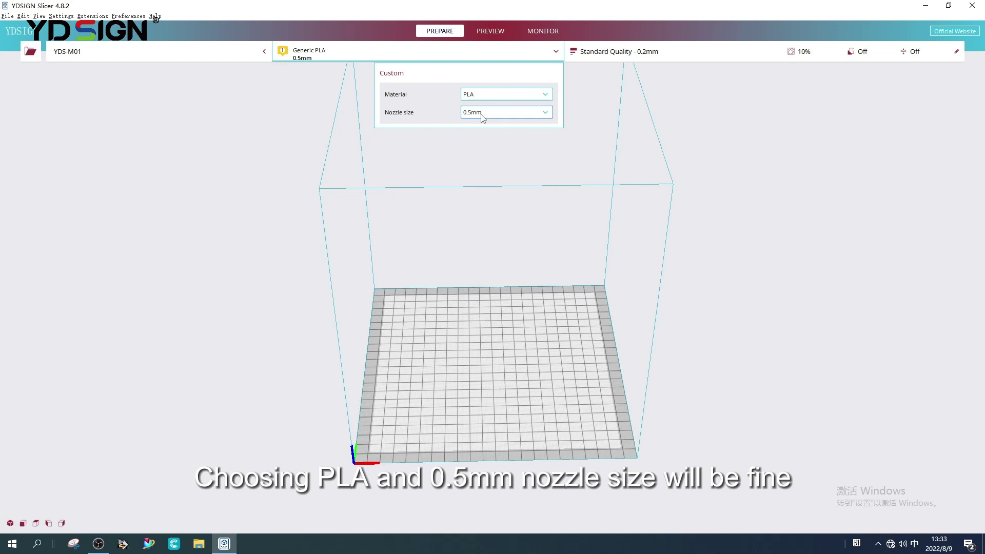
pyautogui.click(549, 173)
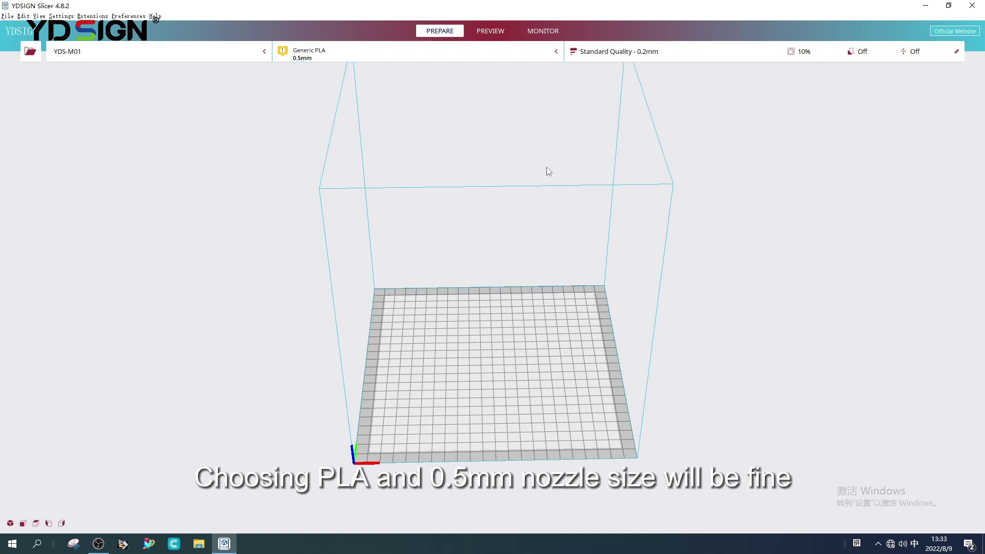
pyautogui.click(630, 54)
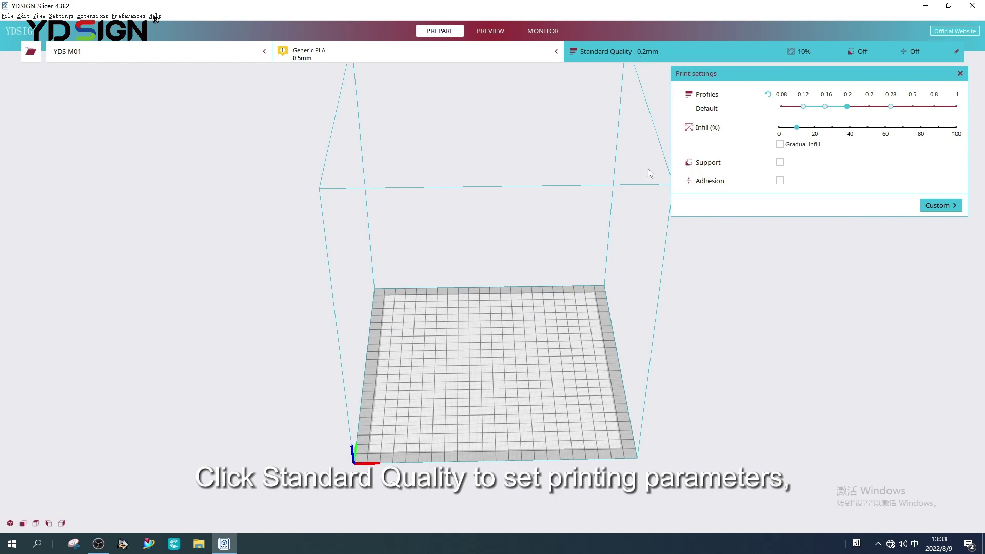
pyautogui.click(939, 205)
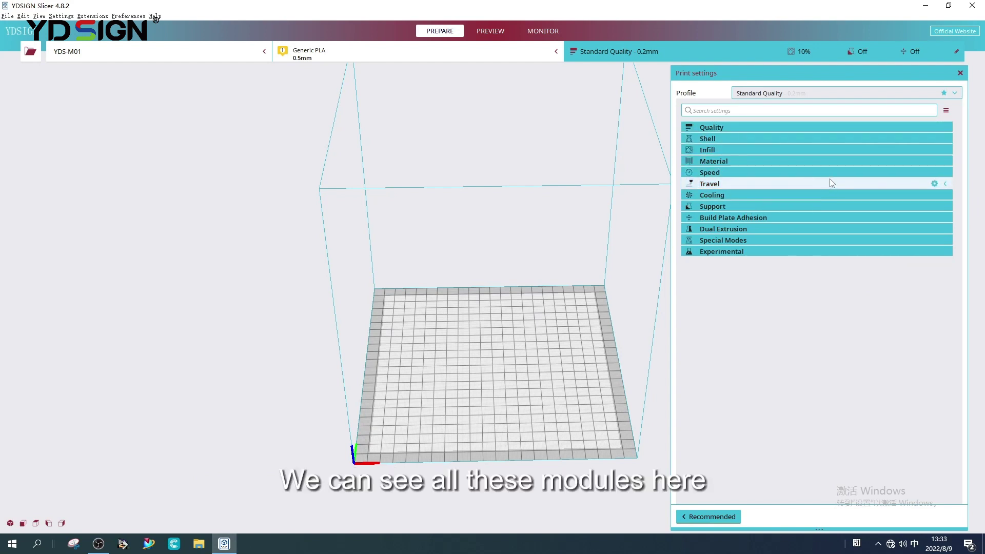
pyautogui.click(946, 128)
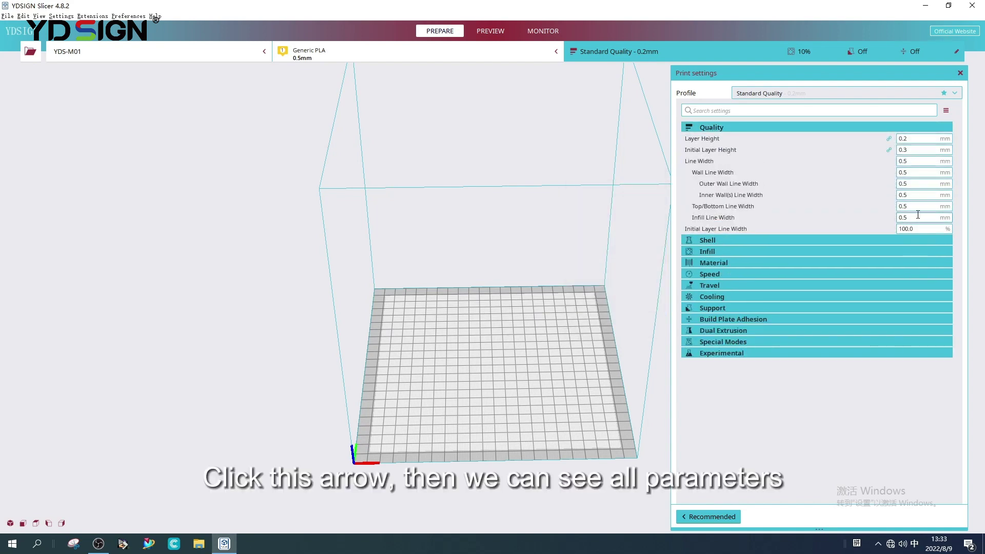
pyautogui.moveTo(816, 241)
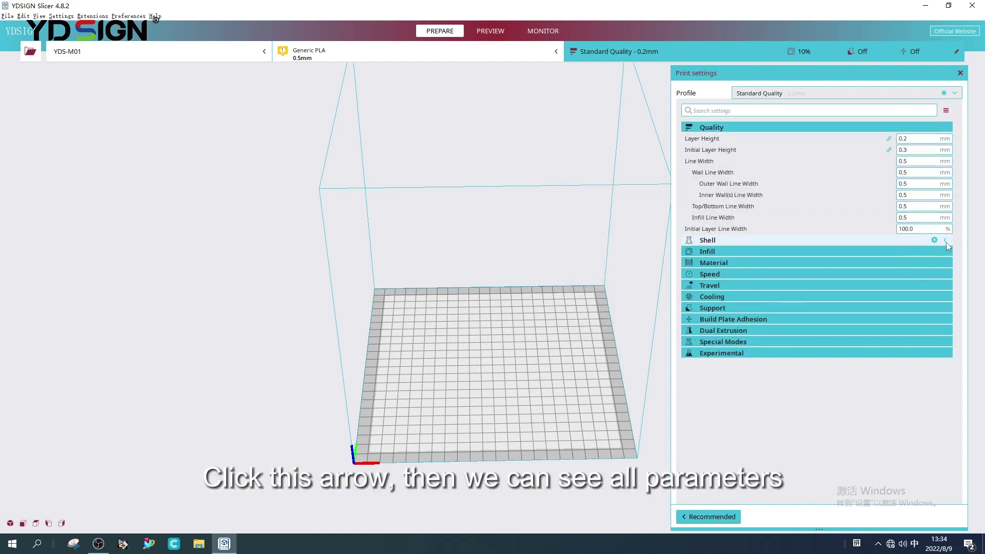
pyautogui.click(948, 242)
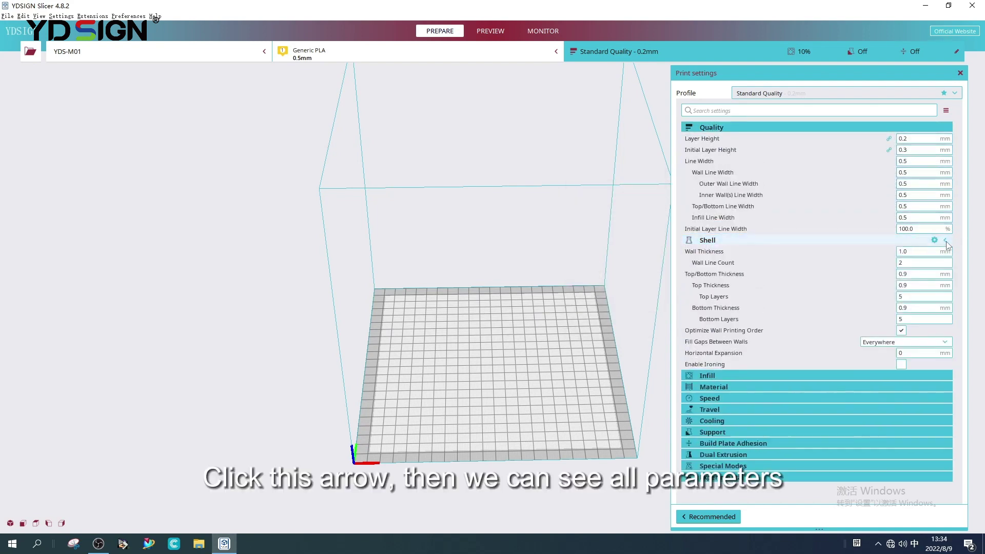
pyautogui.click(961, 73)
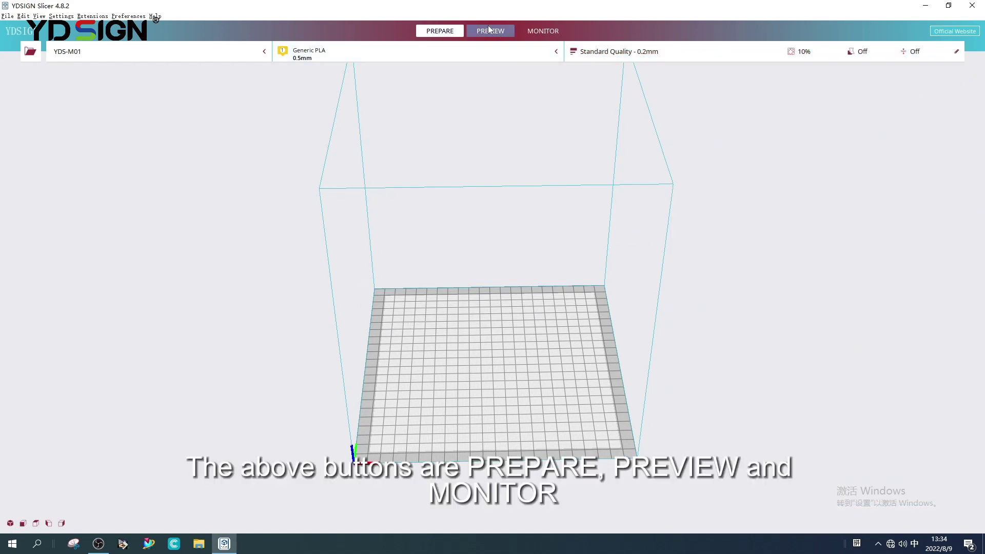
pyautogui.click(489, 29)
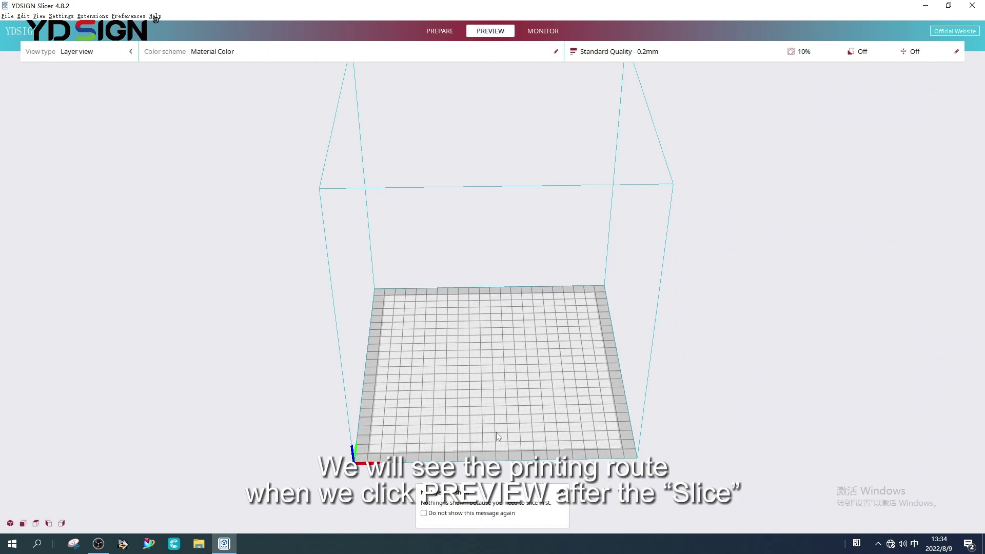
pyautogui.click(561, 494)
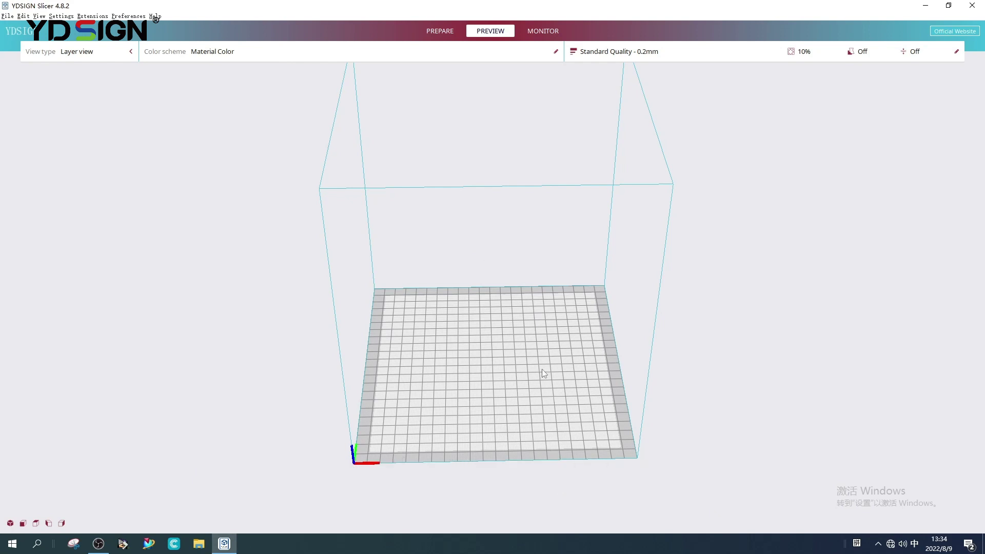
pyautogui.click(439, 30)
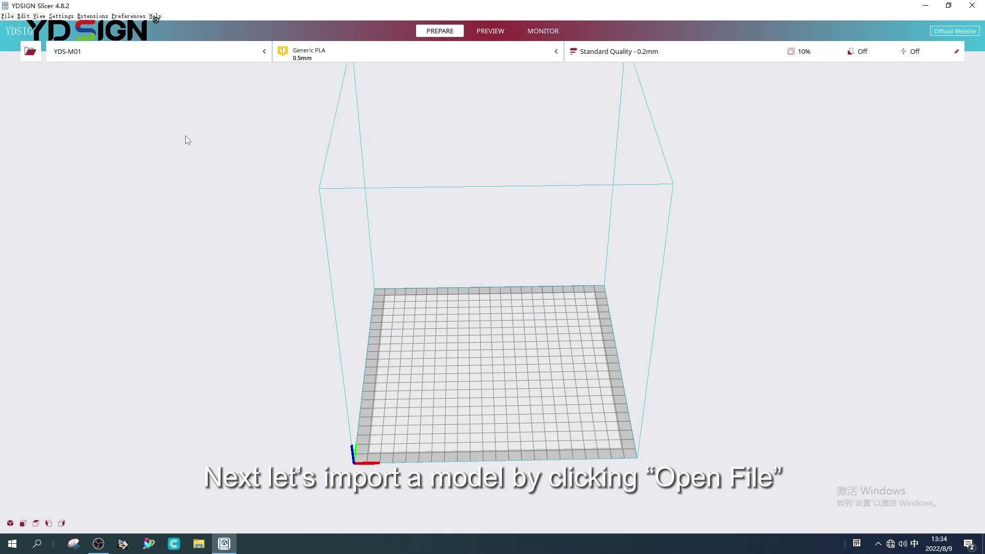
# Import rabbit.stl from the Desktop onto the build plate
pyautogui.click(29, 52)
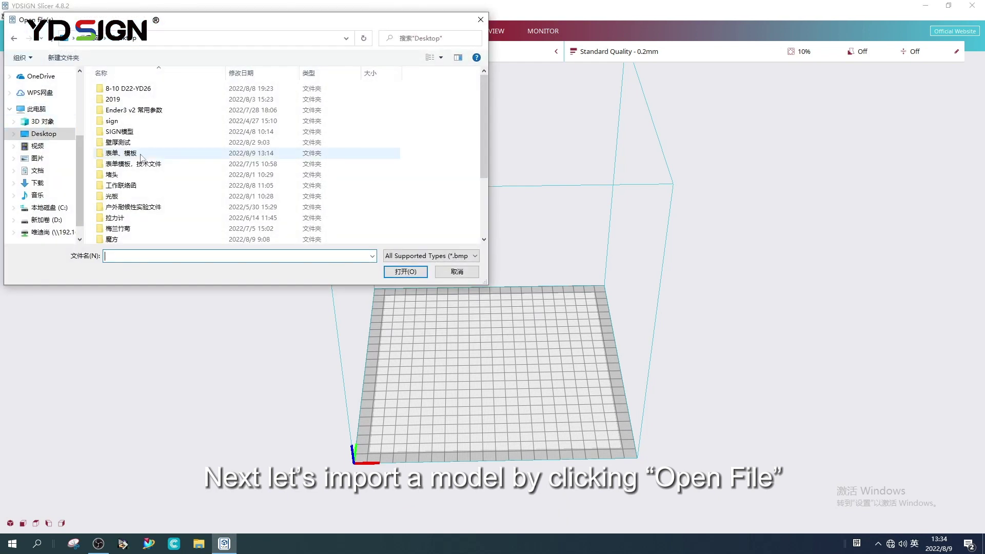
pyautogui.scroll(-3, 154, 169)
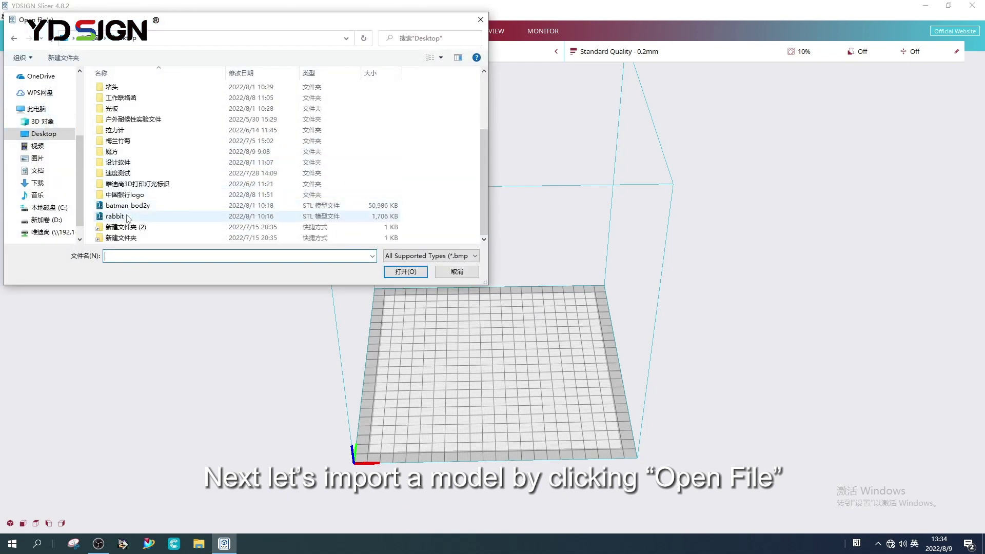
pyautogui.click(116, 217)
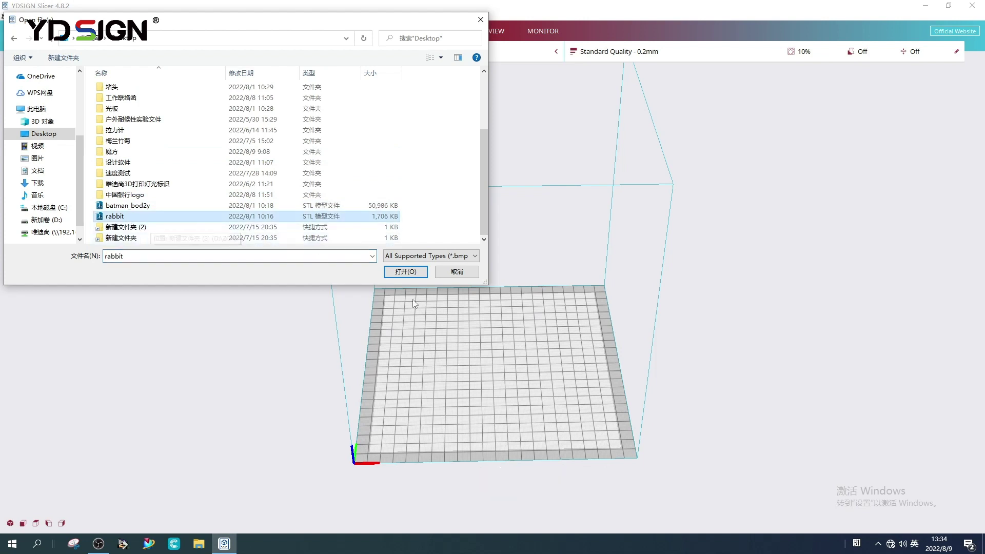
pyautogui.click(406, 272)
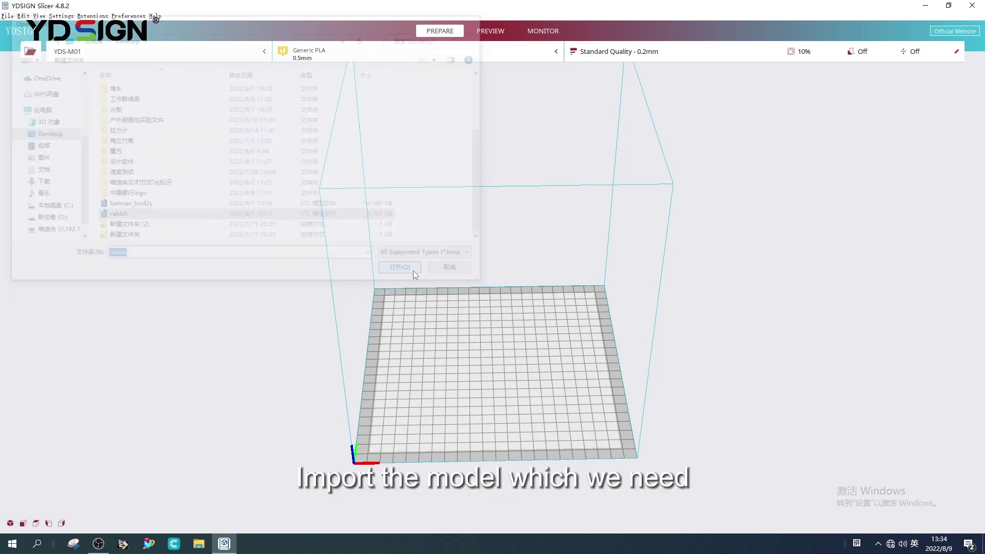
pyautogui.moveTo(520, 378); pyautogui.dragTo(515, 368, button='right')
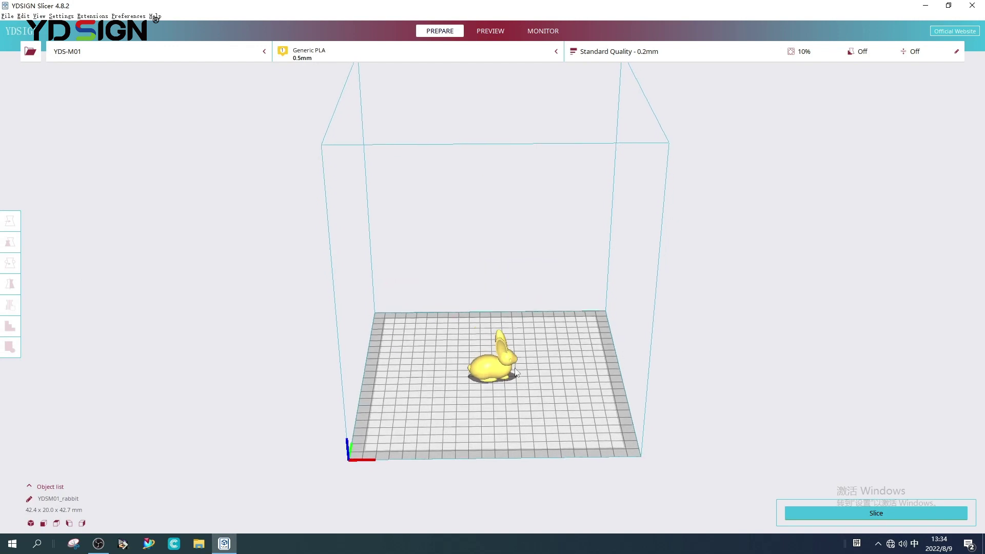
pyautogui.rightClick(322, 213)
pyautogui.click(359, 277)
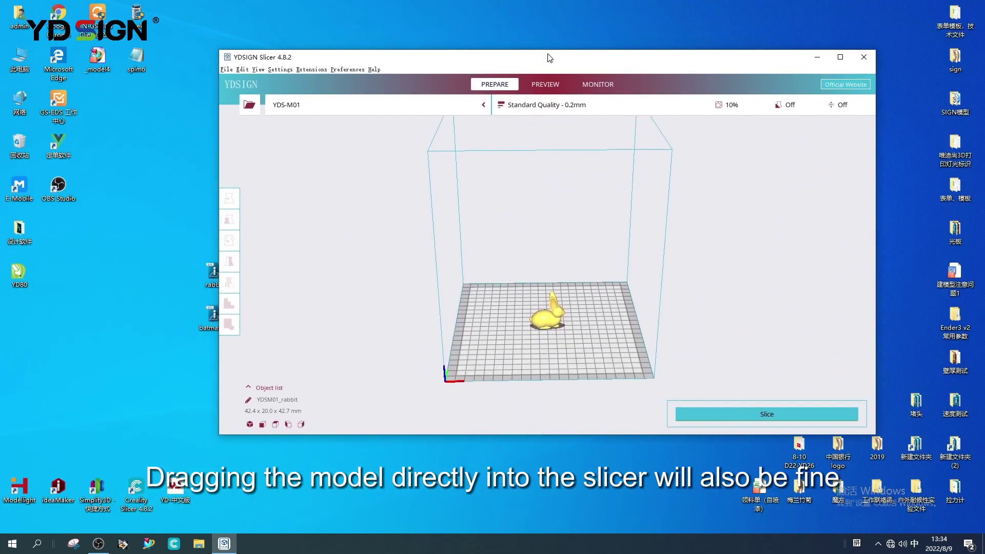
pyautogui.rightClick(550, 246)
pyautogui.click(593, 313)
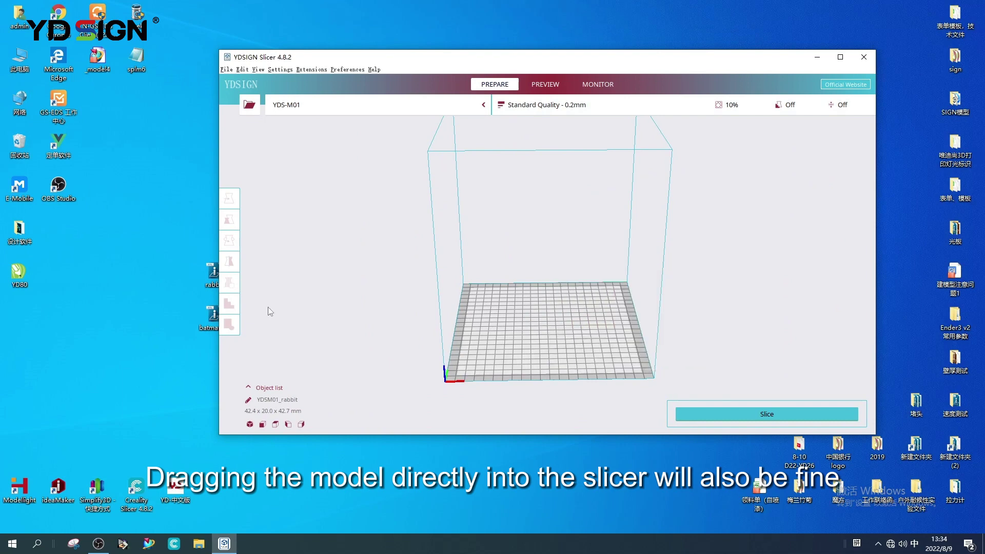
pyautogui.moveTo(213, 276); pyautogui.dragTo(539, 293)
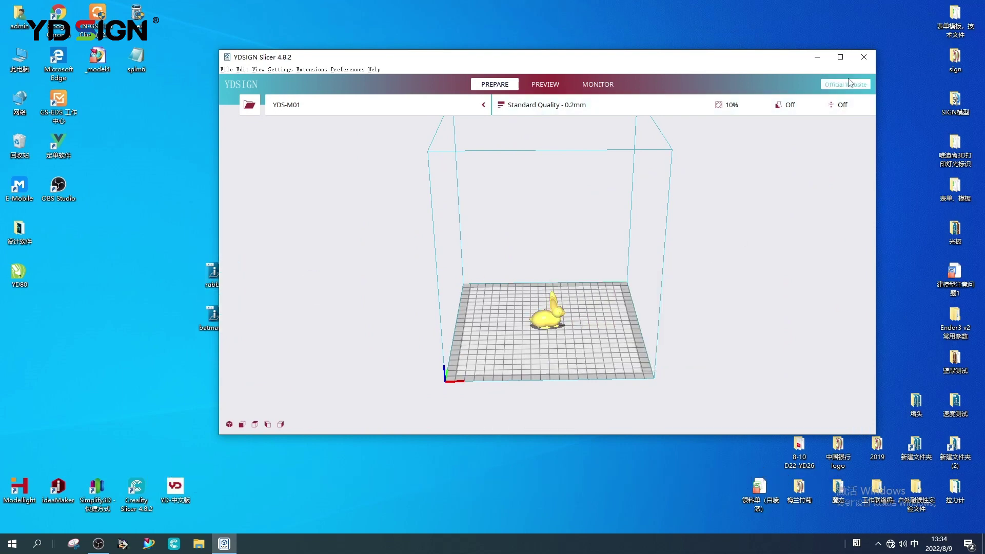
pyautogui.click(840, 57)
pyautogui.scroll(3, 501, 412)
pyautogui.scroll(2, 500, 413)
pyautogui.moveTo(446, 335); pyautogui.dragTo(481, 386, button='right')
pyautogui.scroll(3, 482, 386)
pyautogui.scroll(3, 484, 419)
pyautogui.moveTo(485, 419)
pyautogui.mouseDown(button='right')
pyautogui.moveTo(472, 386)
pyautogui.moveTo(512, 388)
pyautogui.moveTo(486, 404)
pyautogui.moveTo(473, 399)
pyautogui.moveTo(462, 351)
pyautogui.mouseUp(button='right')
pyautogui.scroll(-3, 473, 400)
pyautogui.scroll(-2, 471, 391)
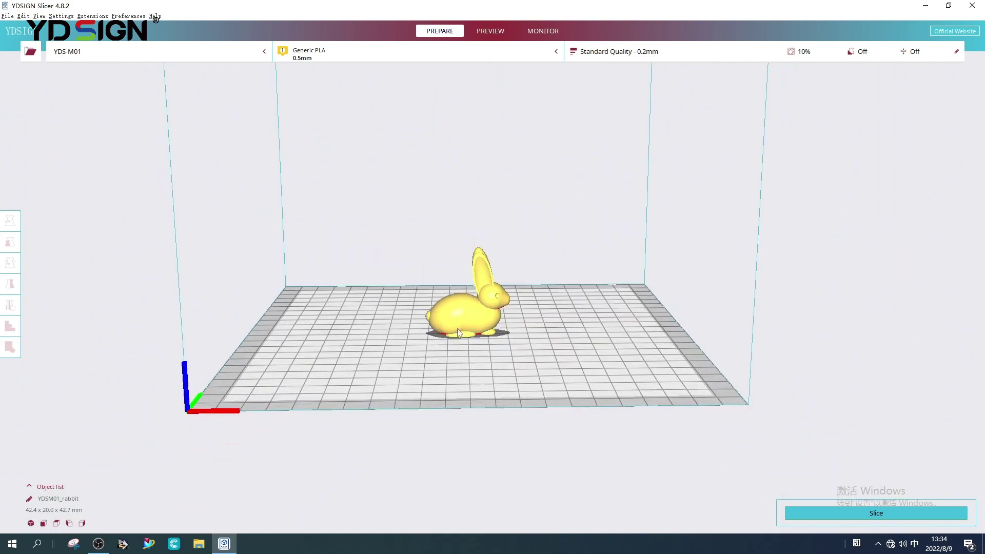
# Select the rabbit and drag it along the X, Y and Z axes
pyautogui.click(459, 332)
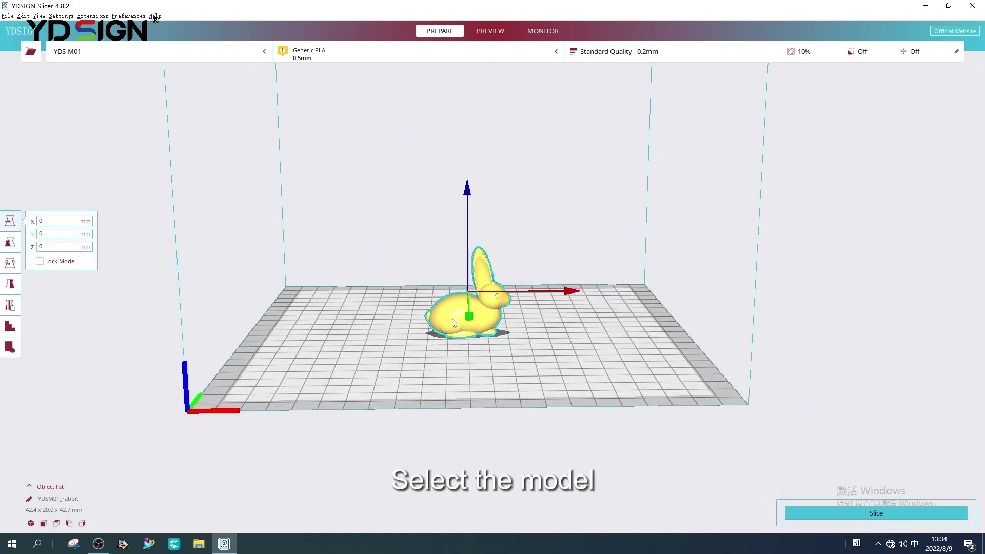
pyautogui.scroll(1, 472, 370)
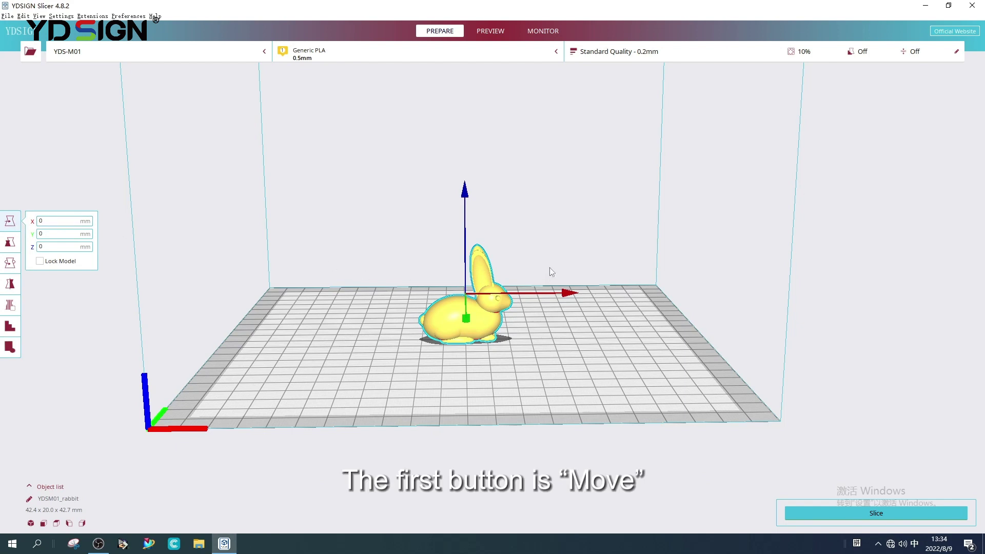
pyautogui.moveTo(570, 295); pyautogui.dragTo(610, 294)
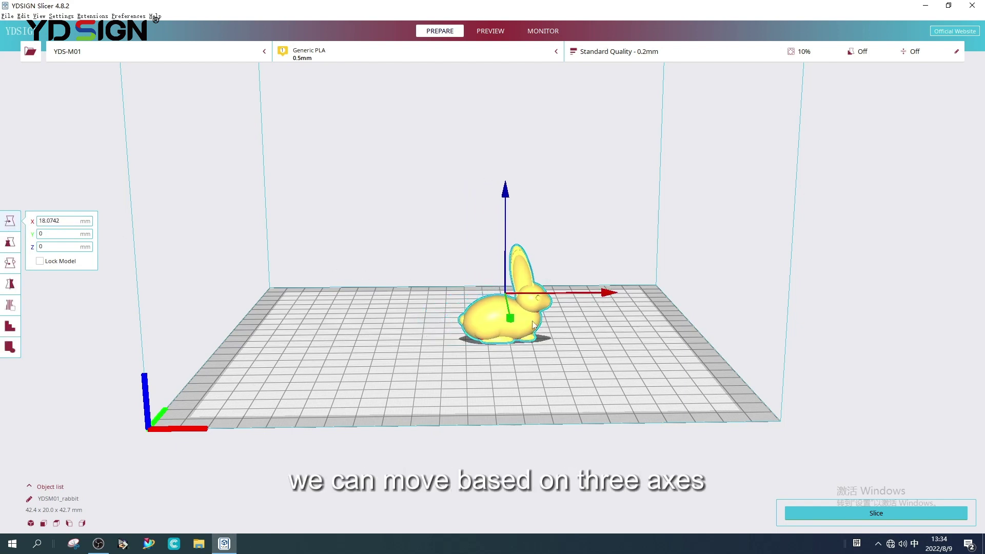
pyautogui.moveTo(509, 318); pyautogui.dragTo(524, 350)
pyautogui.moveTo(524, 350)
pyautogui.mouseDown(button='right')
pyautogui.moveTo(505, 407)
pyautogui.moveTo(452, 381)
pyautogui.mouseUp(button='right')
pyautogui.moveTo(507, 278); pyautogui.dragTo(509, 247, button='right')
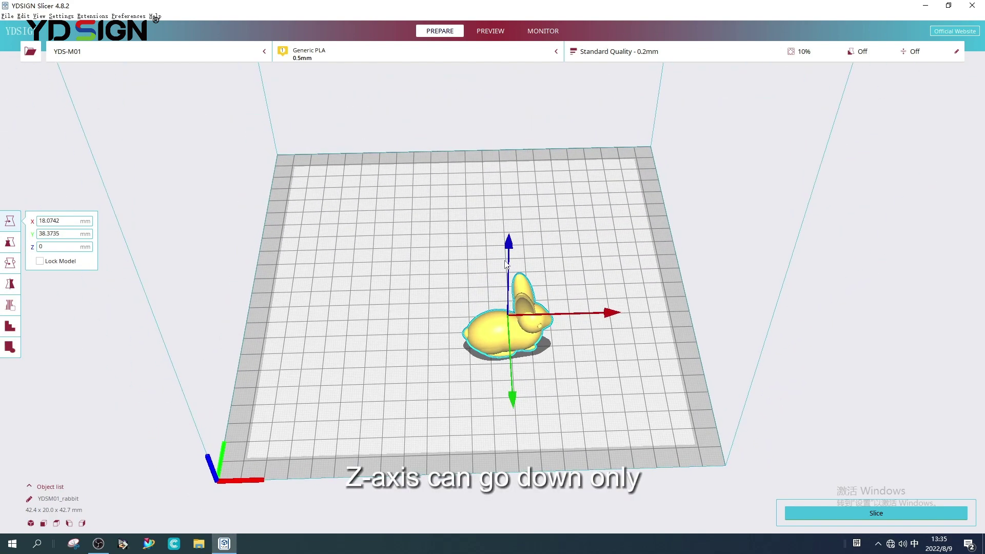
pyautogui.moveTo(509, 247); pyautogui.dragTo(513, 169)
pyautogui.moveTo(511, 229); pyautogui.dragTo(509, 267)
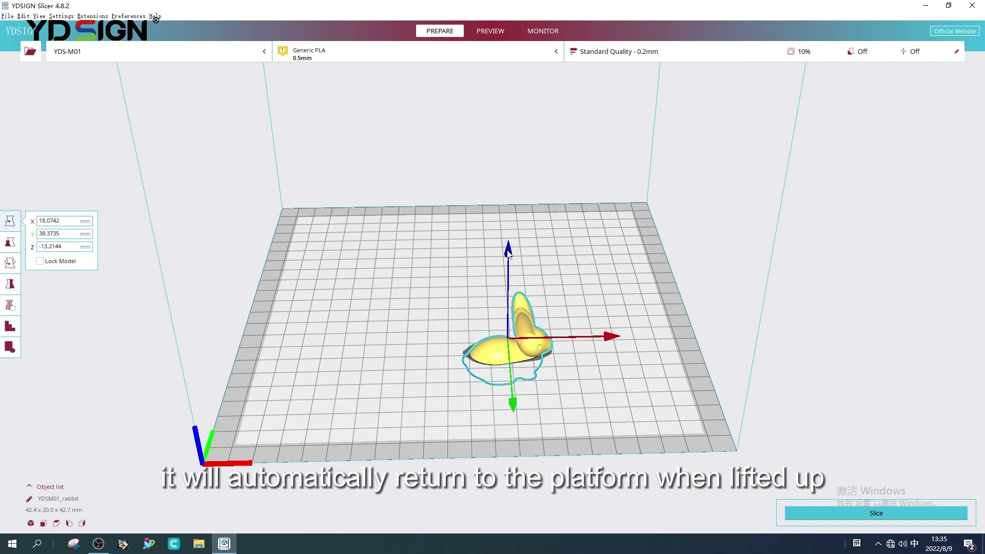
# Center the rabbit on the plate, then set its Y position to 50 and back to 0
pyautogui.rightClick(423, 260)
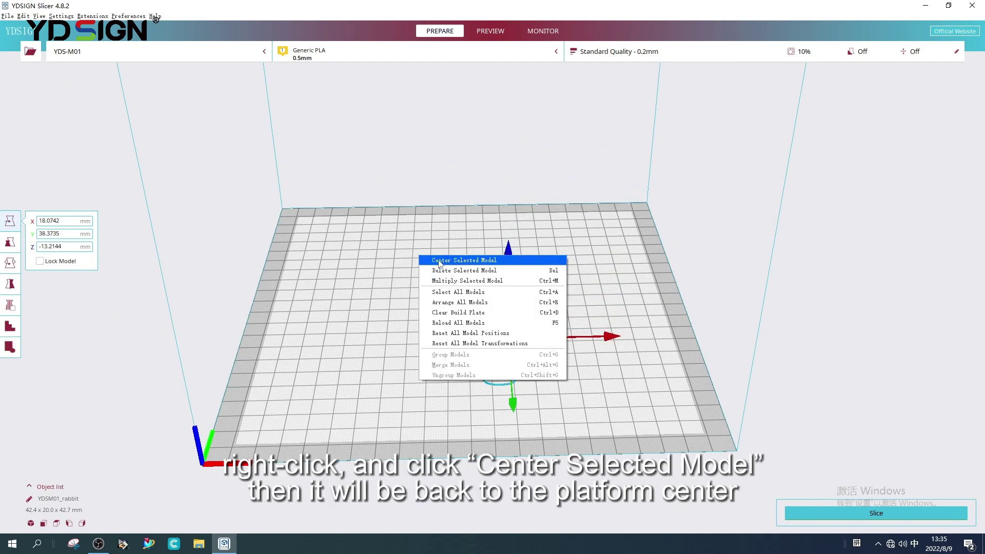
pyautogui.click(462, 262)
pyautogui.moveTo(468, 350); pyautogui.dragTo(469, 327)
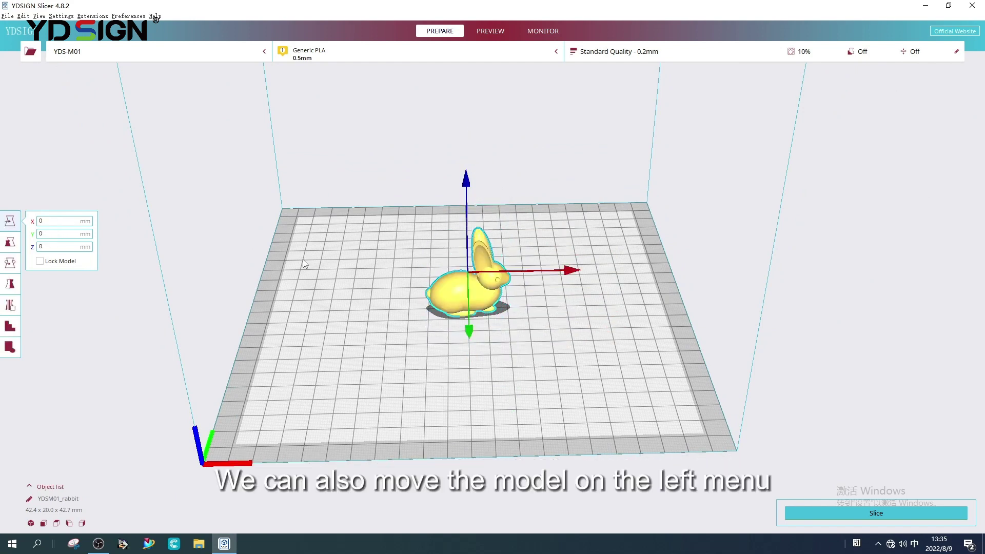
pyautogui.click(50, 236)
pyautogui.write('50')
pyautogui.press('Return')
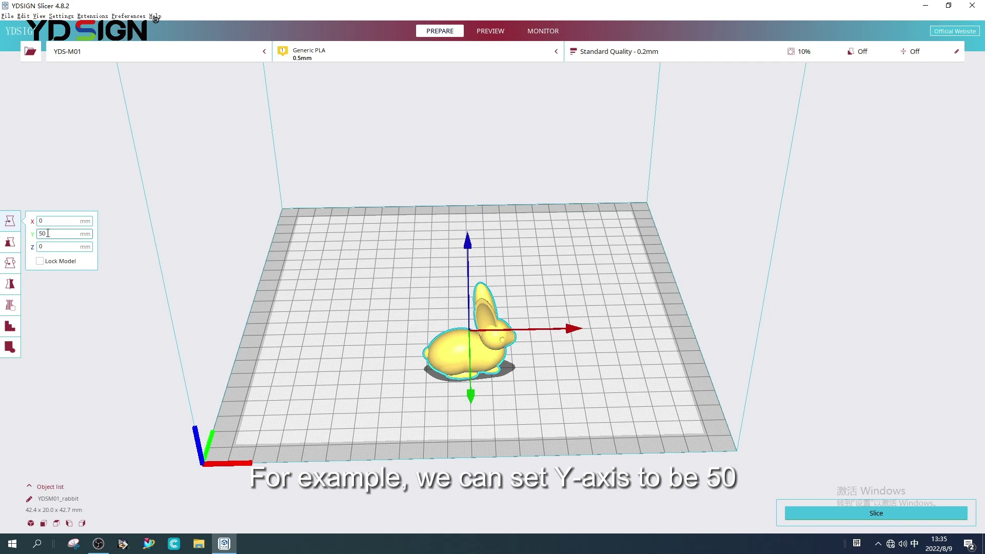
pyautogui.write('0')
pyautogui.press('Return')
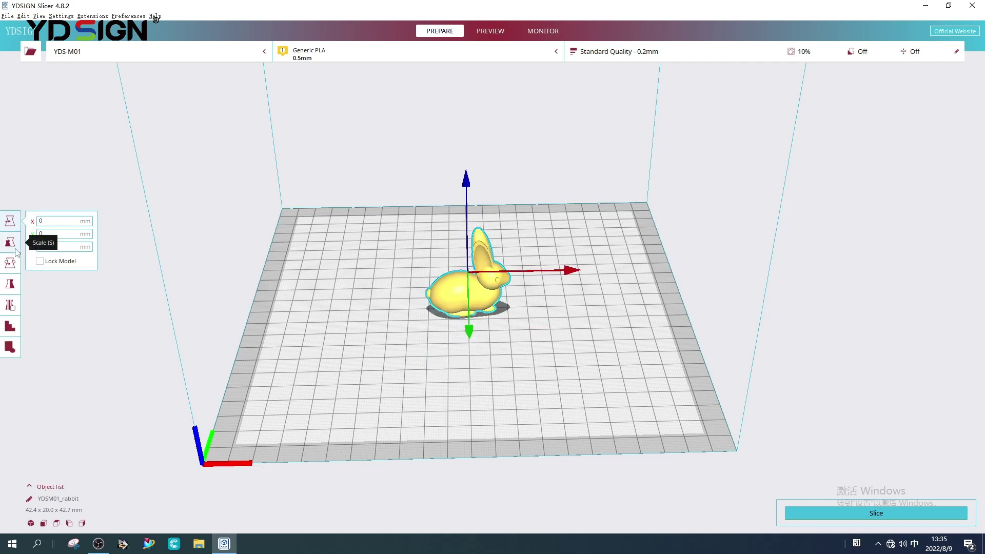
# Select the rabbit and scale it uniformly to 200%
pyautogui.click(268, 281)
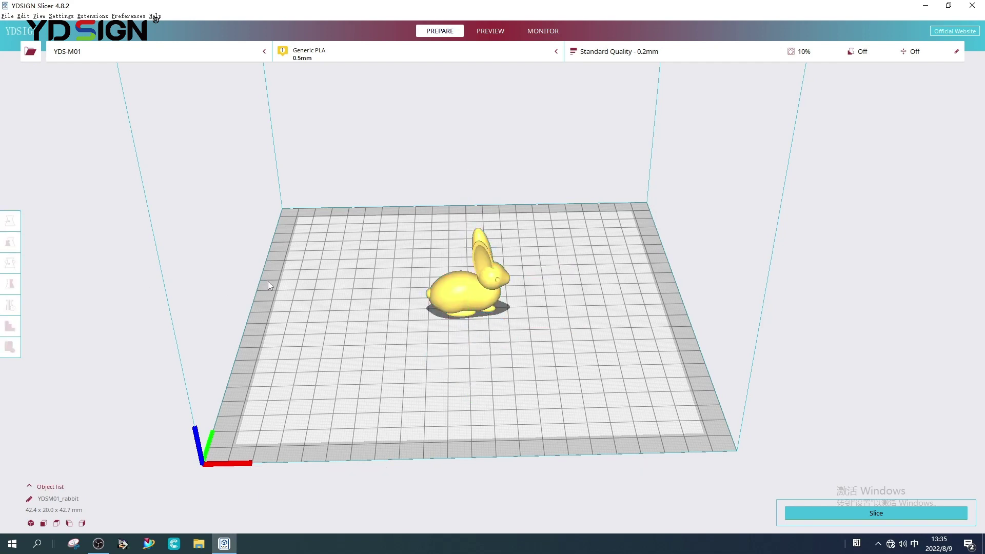
pyautogui.click(469, 289)
pyautogui.click(10, 242)
pyautogui.click(68, 267)
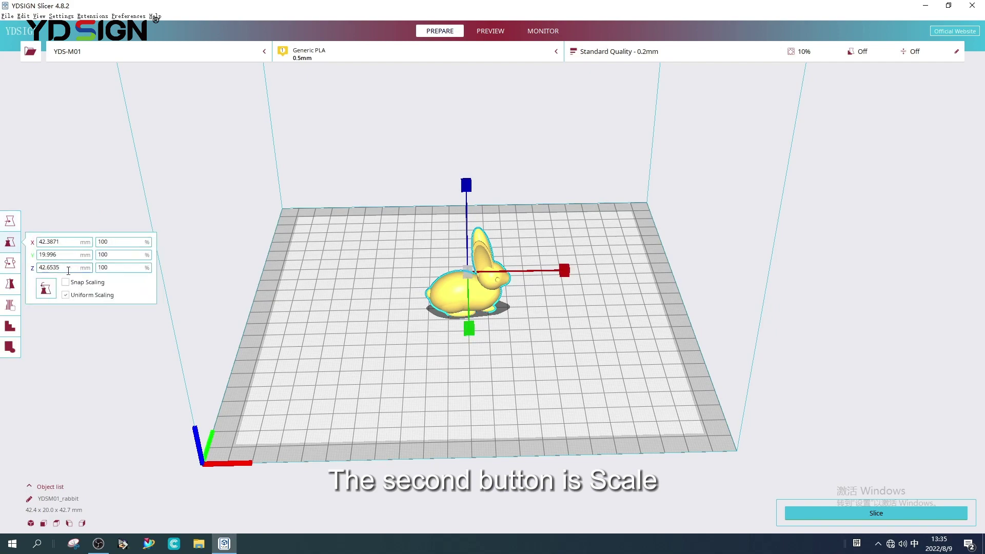
pyautogui.moveTo(251, 325)
pyautogui.mouseDown(button='right')
pyautogui.moveTo(299, 332)
pyautogui.moveTo(259, 332)
pyautogui.moveTo(278, 336)
pyautogui.mouseUp(button='right')
pyautogui.scroll(-2, 294, 330)
pyautogui.moveTo(336, 326); pyautogui.dragTo(278, 336, button='right')
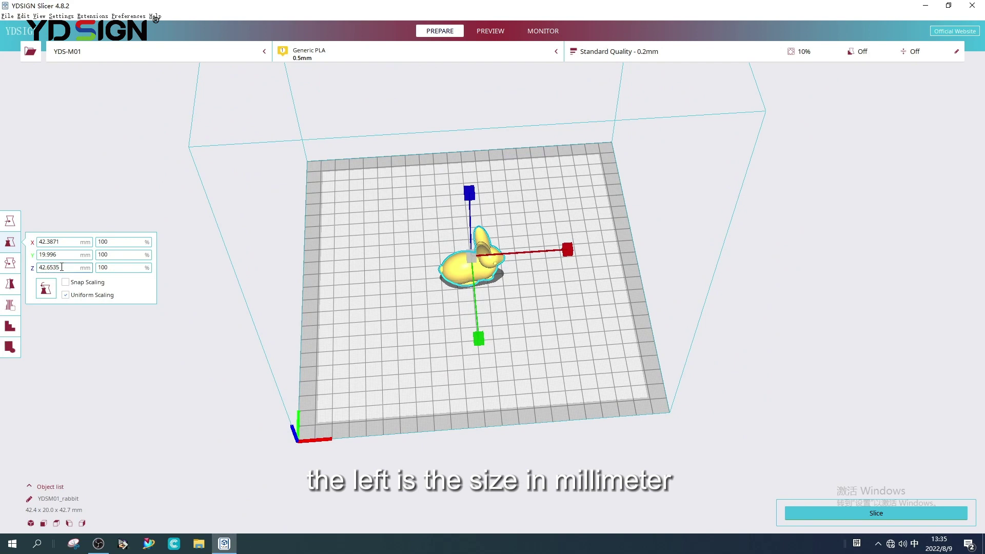
pyautogui.doubleClick(103, 242)
pyautogui.write('200')
pyautogui.press('Return')
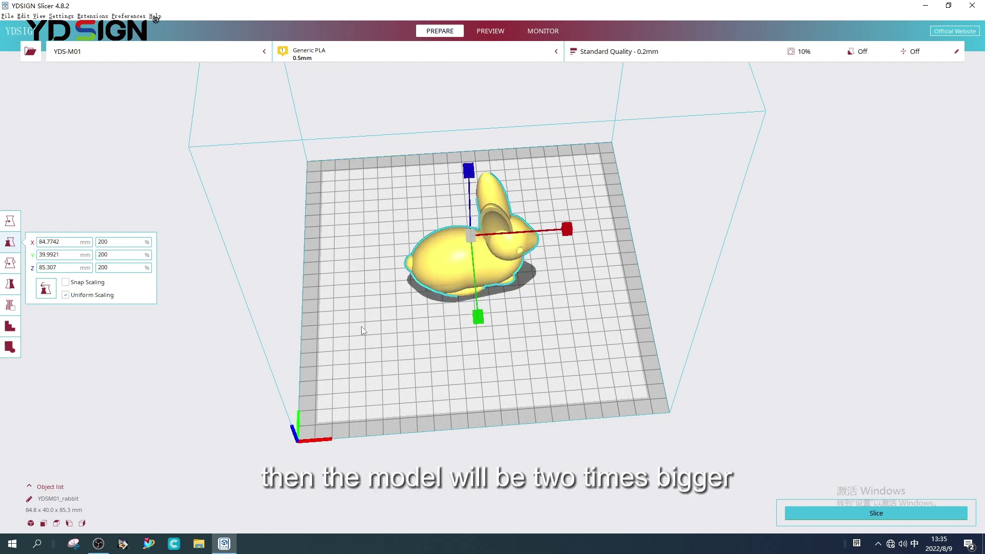
# Restore 100% scale, then stretch the rabbit to 150% along X only
pyautogui.moveTo(361, 326); pyautogui.dragTo(376, 266, button='right')
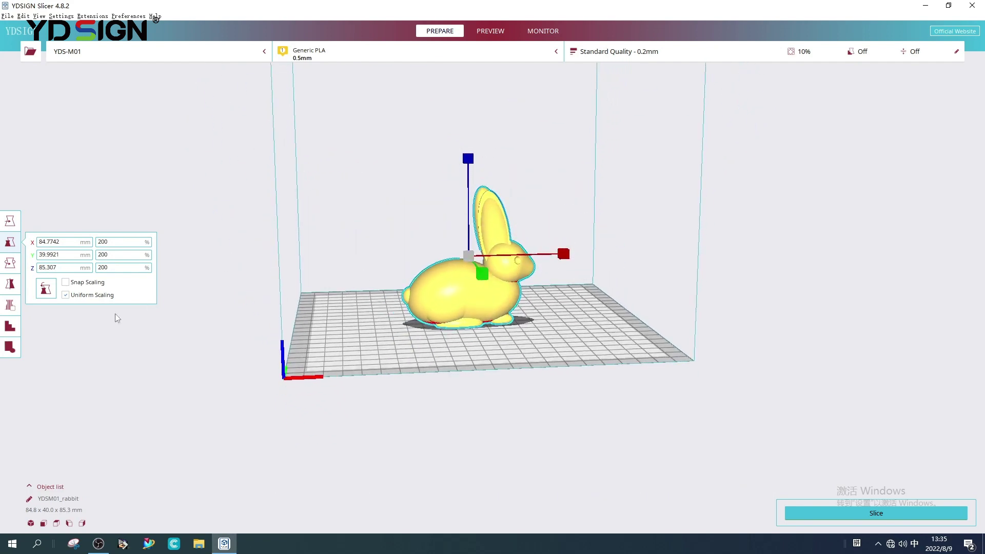
pyautogui.doubleClick(103, 241)
pyautogui.write('100')
pyautogui.press('Return')
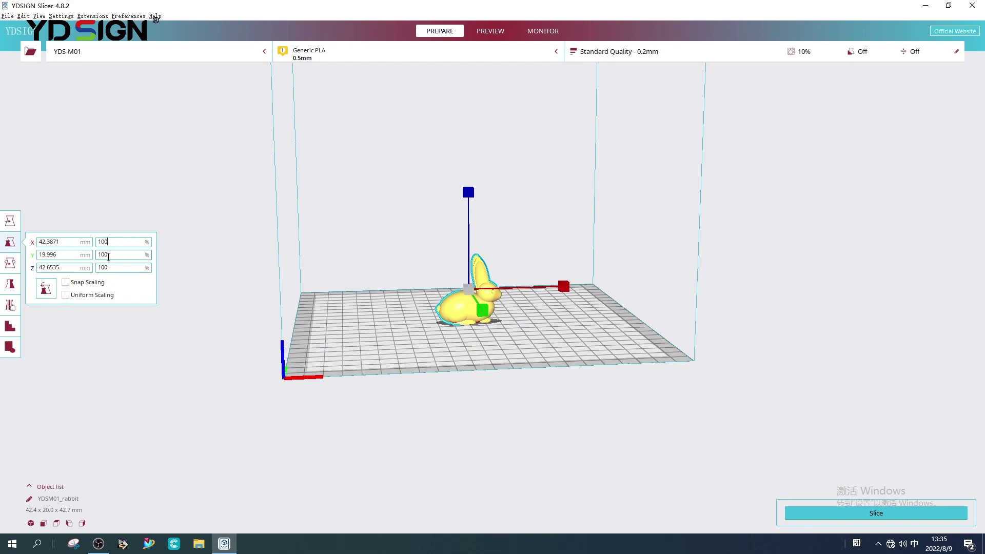
pyautogui.doubleClick(122, 242)
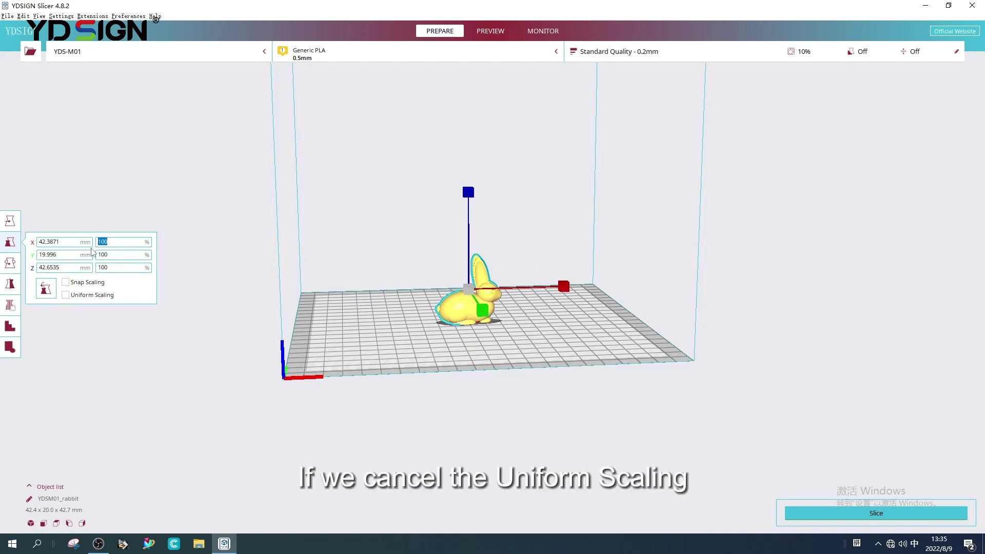
pyautogui.write('15')
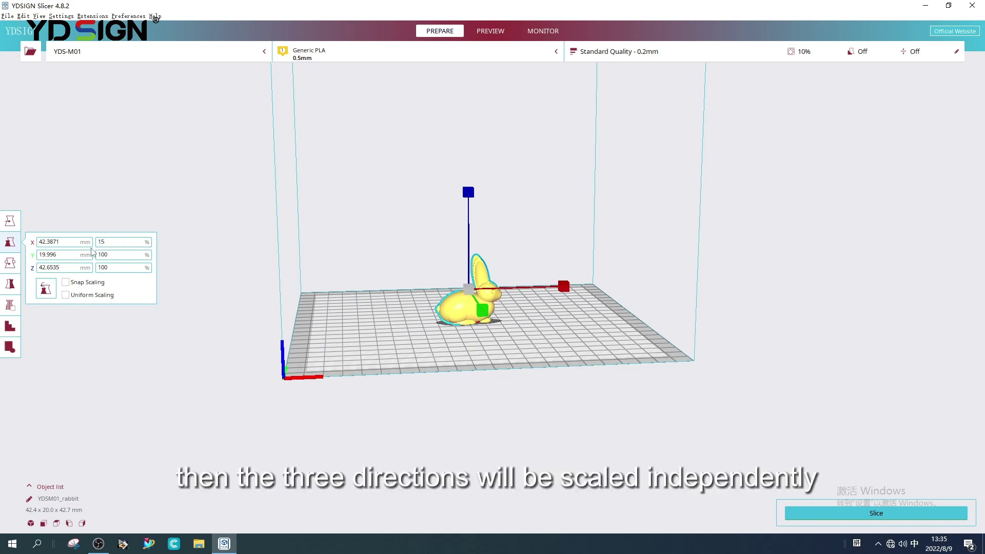
pyautogui.press('Return')
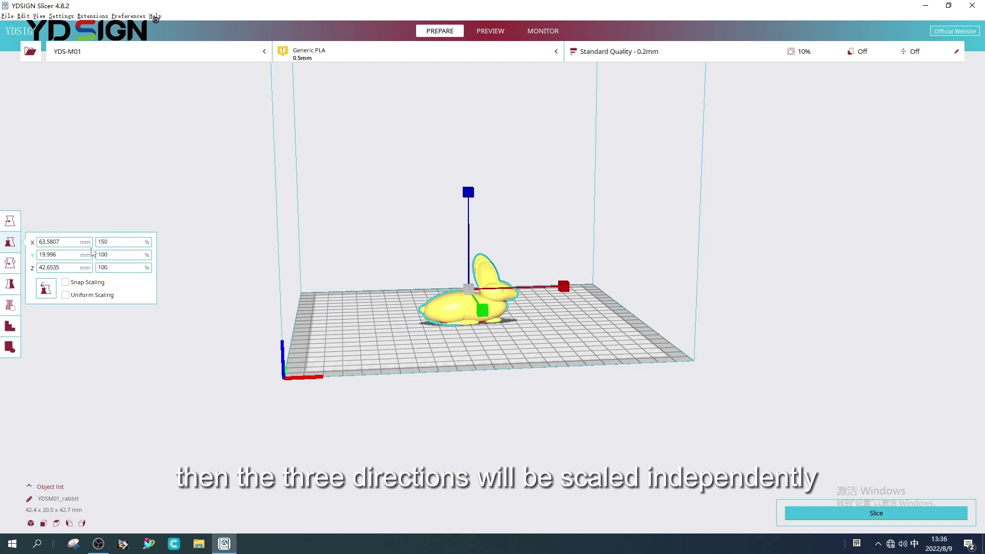
# Drag the scale handles to enlarge the rabbit, then shrink it back to about 200%
pyautogui.moveTo(378, 283)
pyautogui.mouseDown(button='right')
pyautogui.moveTo(379, 337)
pyautogui.moveTo(377, 293)
pyautogui.mouseUp(button='right')
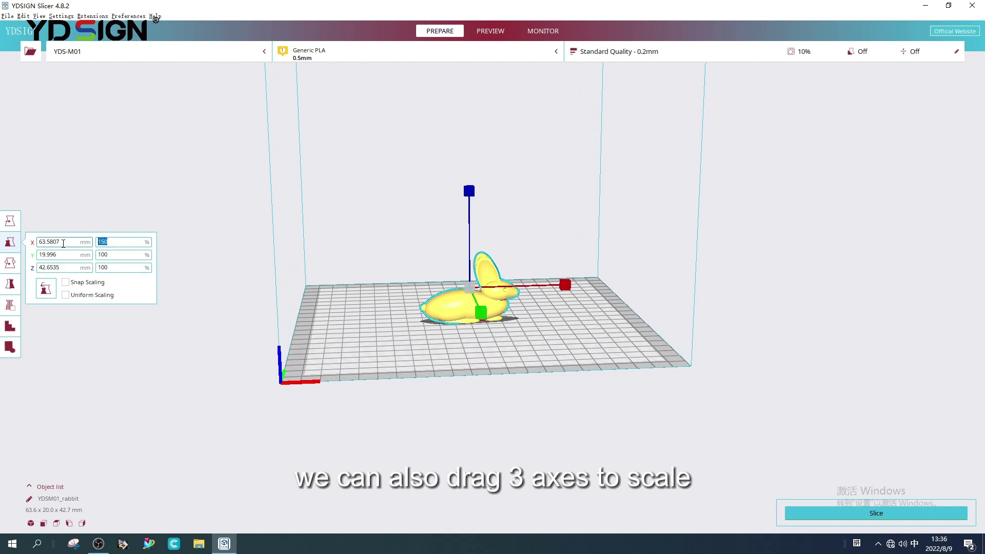
pyautogui.write('100')
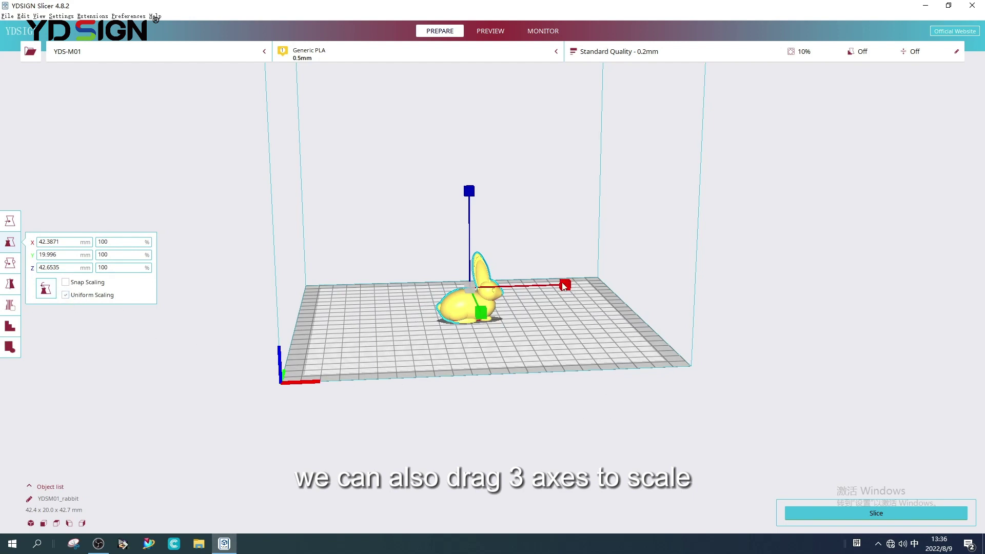
pyautogui.moveTo(564, 288); pyautogui.dragTo(605, 284)
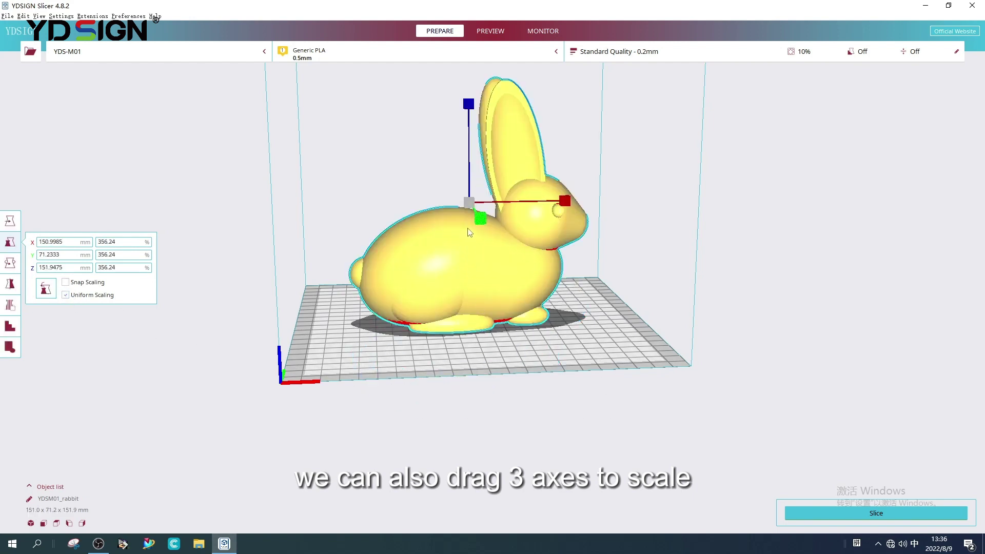
pyautogui.moveTo(483, 219); pyautogui.dragTo(486, 238)
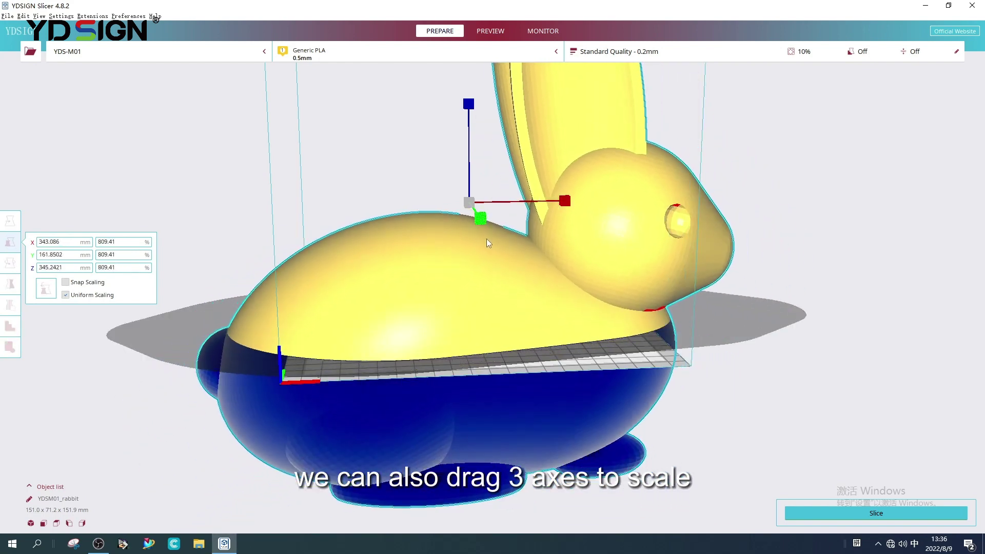
pyautogui.moveTo(469, 108); pyautogui.dragTo(471, 177)
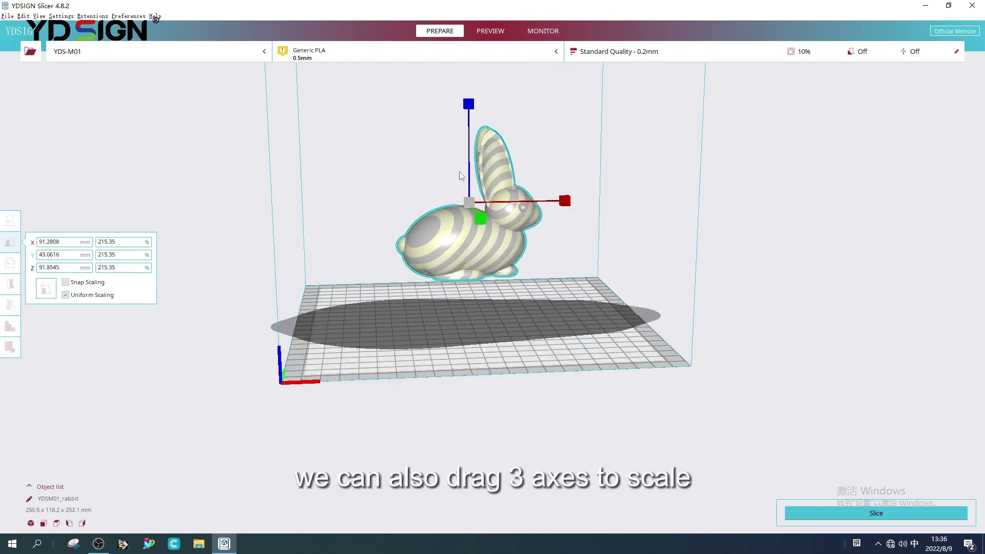
pyautogui.doubleClick(124, 242)
pyautogui.write('1')
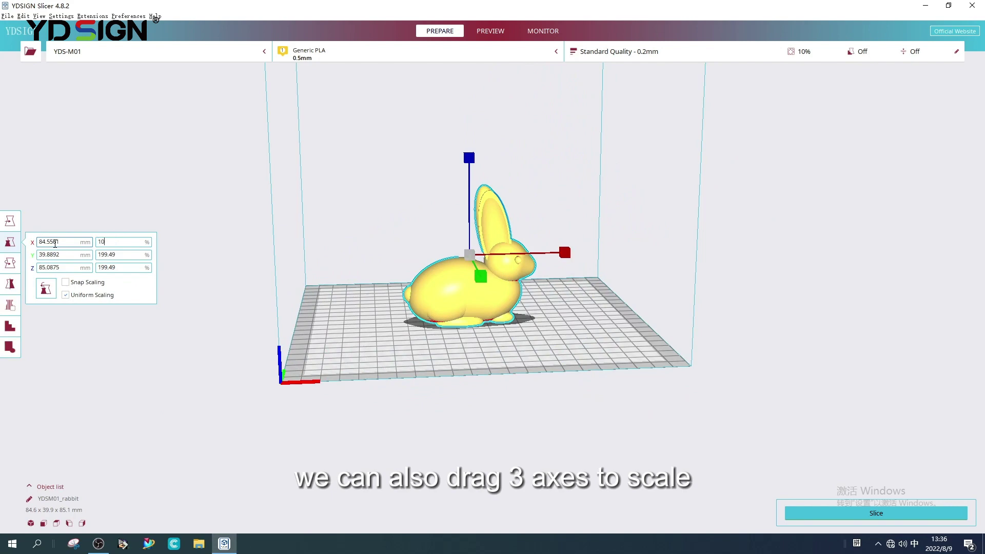
pyautogui.write('0')
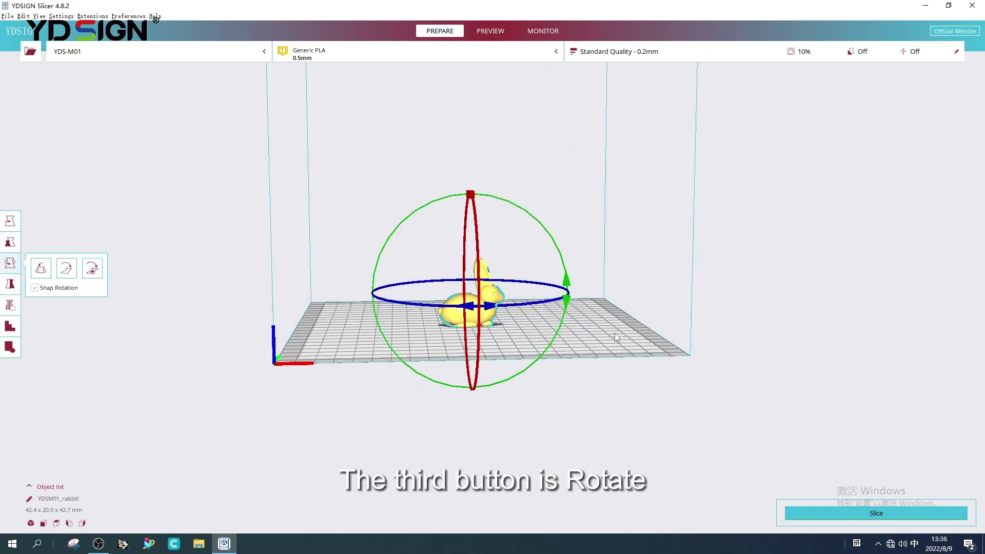
pyautogui.moveTo(610, 333)
pyautogui.mouseDown(button='right')
pyautogui.moveTo(611, 359)
pyautogui.moveTo(496, 352)
pyautogui.mouseUp(button='right')
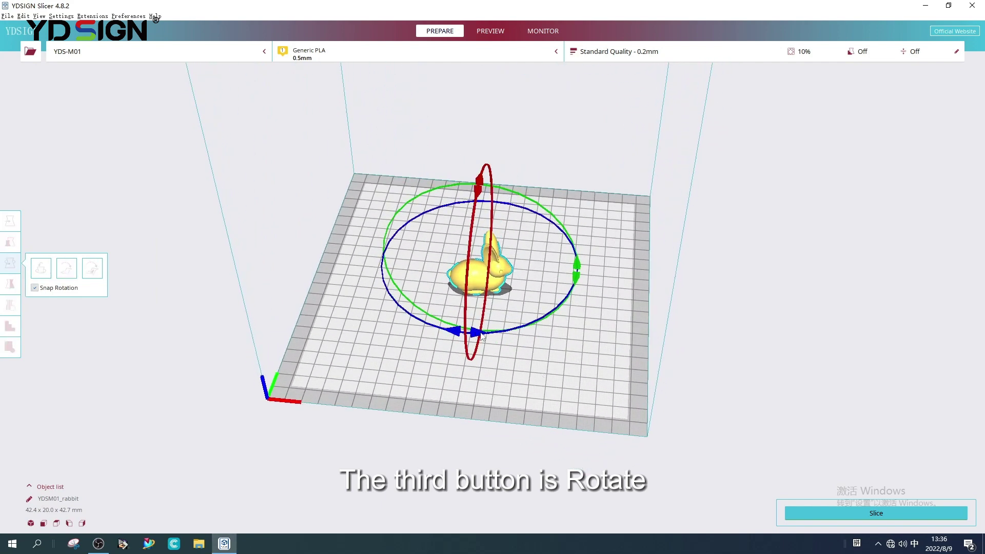
pyautogui.moveTo(483, 338); pyautogui.dragTo(525, 340)
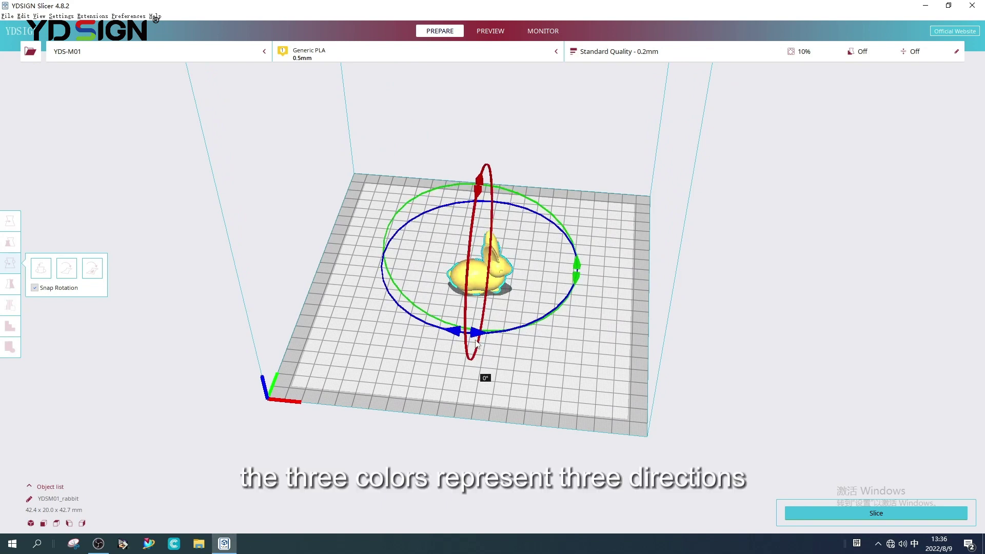
pyautogui.moveTo(543, 357); pyautogui.dragTo(566, 313, button='right')
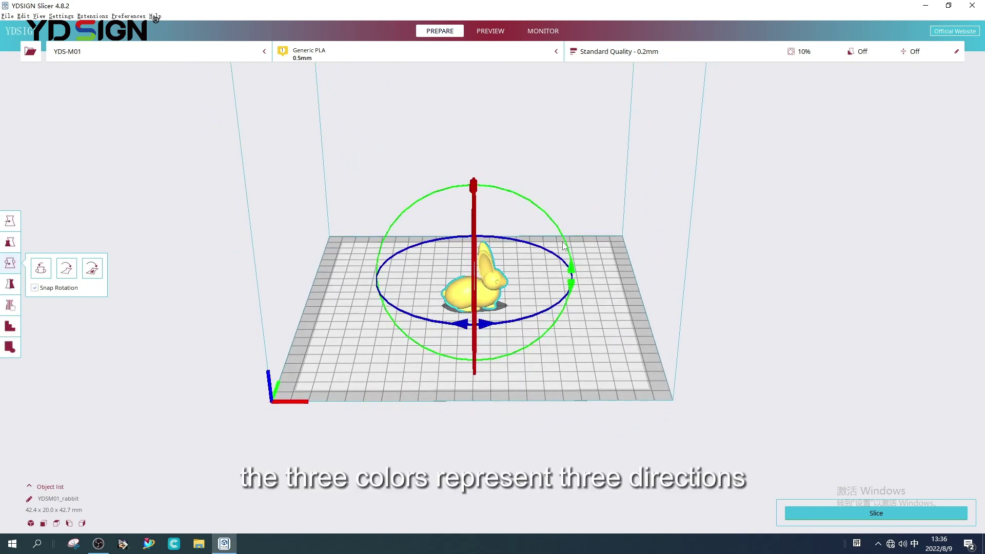
pyautogui.moveTo(566, 244); pyautogui.dragTo(446, 269, button='right')
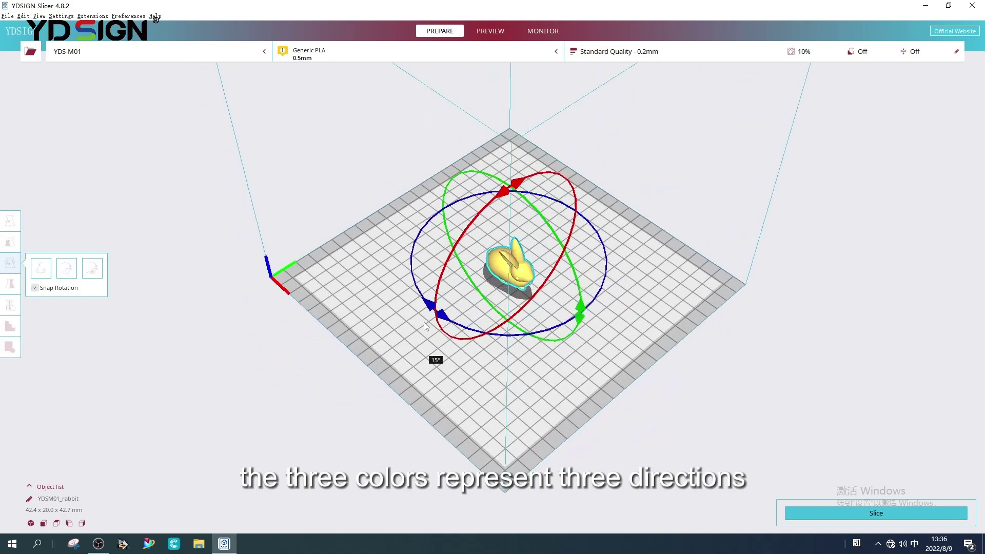
pyautogui.moveTo(462, 355)
pyautogui.mouseDown(button='right')
pyautogui.moveTo(522, 402)
pyautogui.moveTo(607, 342)
pyautogui.mouseUp(button='right')
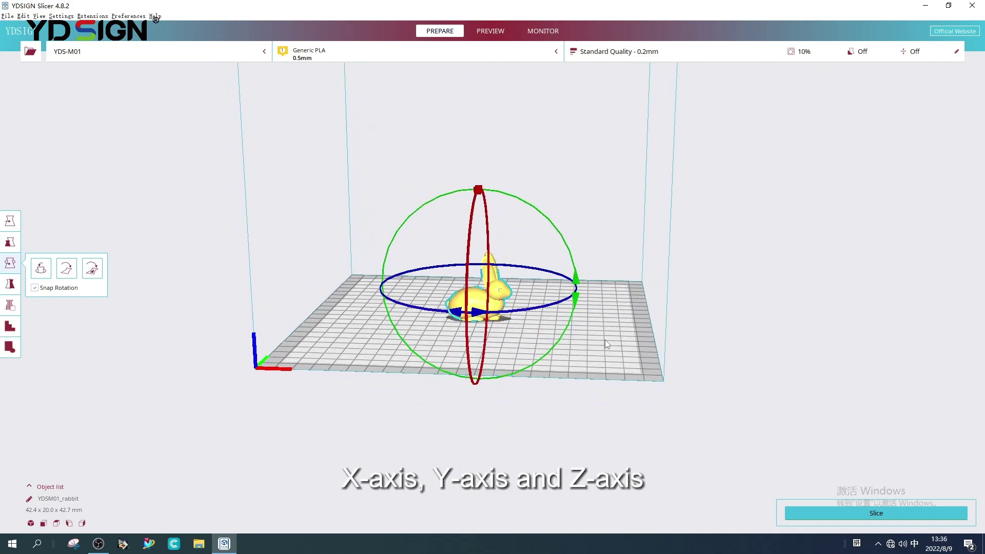
pyautogui.moveTo(580, 288)
pyautogui.mouseDown()
pyautogui.moveTo(566, 320)
pyautogui.moveTo(576, 286)
pyautogui.mouseUp()
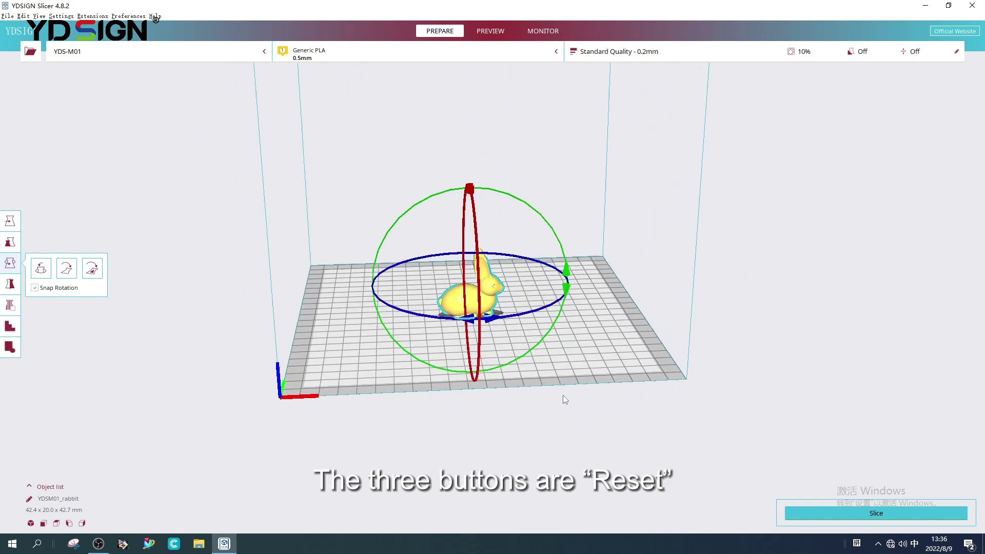
pyautogui.moveTo(626, 392)
pyautogui.mouseDown(button='right')
pyautogui.moveTo(695, 358)
pyautogui.moveTo(553, 389)
pyautogui.mouseUp(button='right')
pyautogui.click(434, 297)
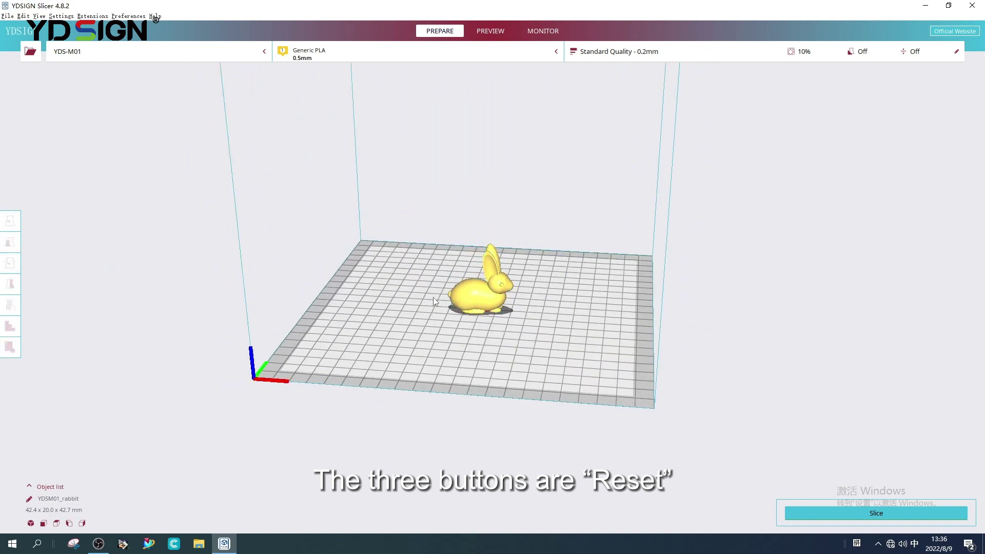
pyautogui.click(477, 296)
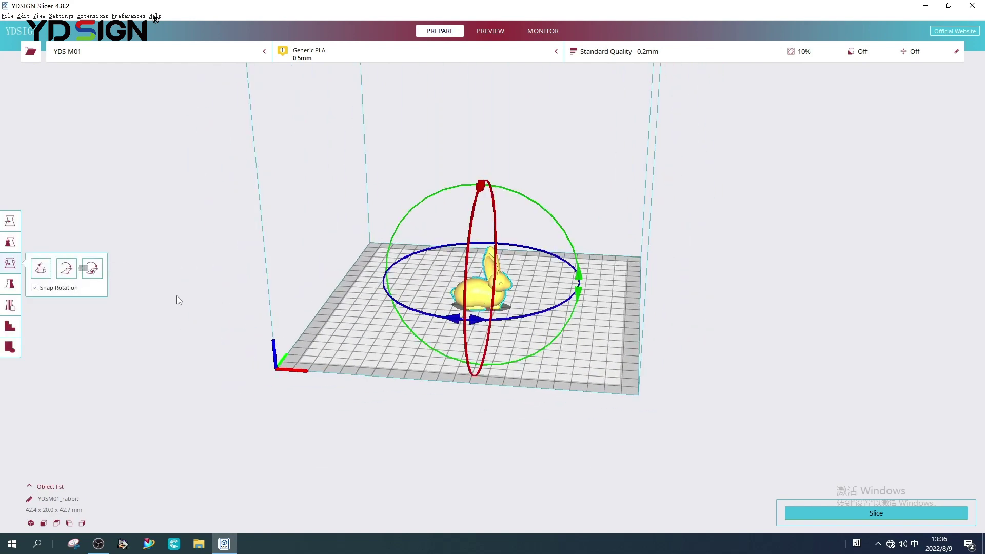
pyautogui.moveTo(218, 304)
pyautogui.mouseDown(button='right')
pyautogui.moveTo(378, 236)
pyautogui.moveTo(383, 161)
pyautogui.moveTo(412, 226)
pyautogui.moveTo(368, 305)
pyautogui.mouseUp(button='right')
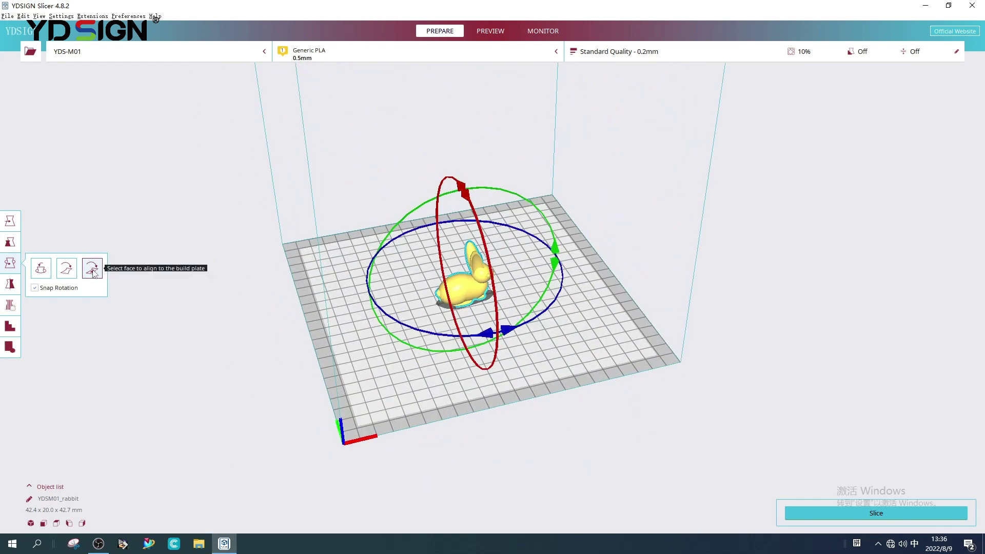
pyautogui.click(93, 269)
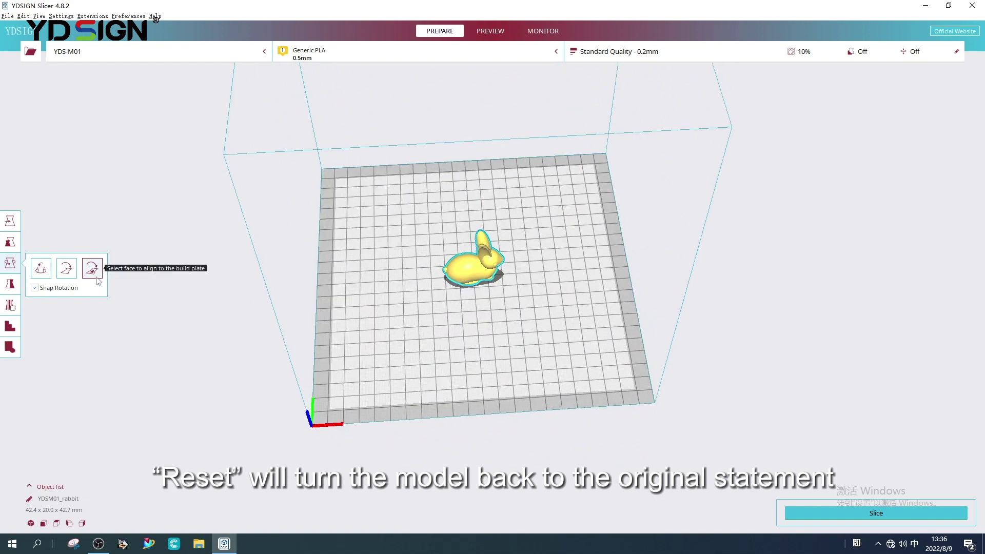
pyautogui.moveTo(452, 214); pyautogui.dragTo(449, 228, button='right')
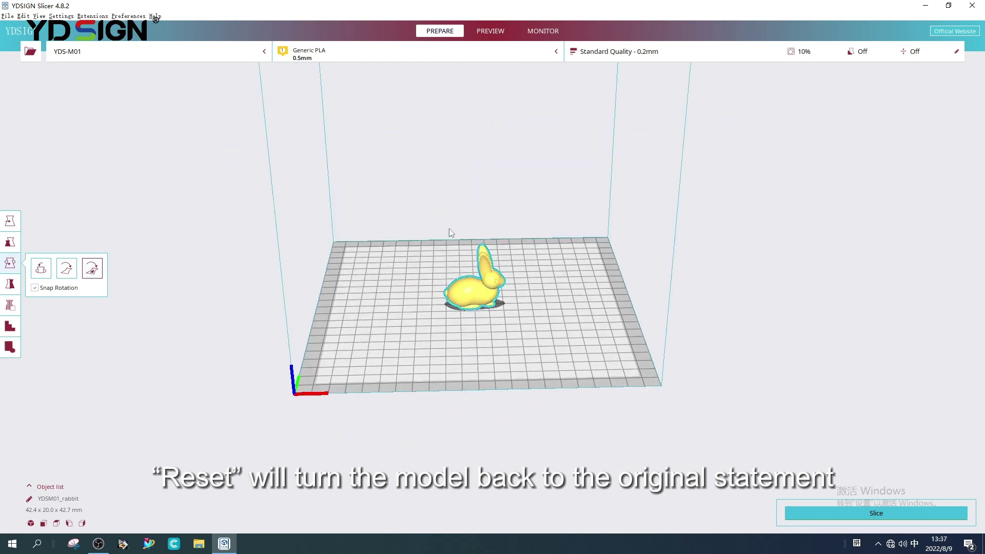
pyautogui.click(414, 289)
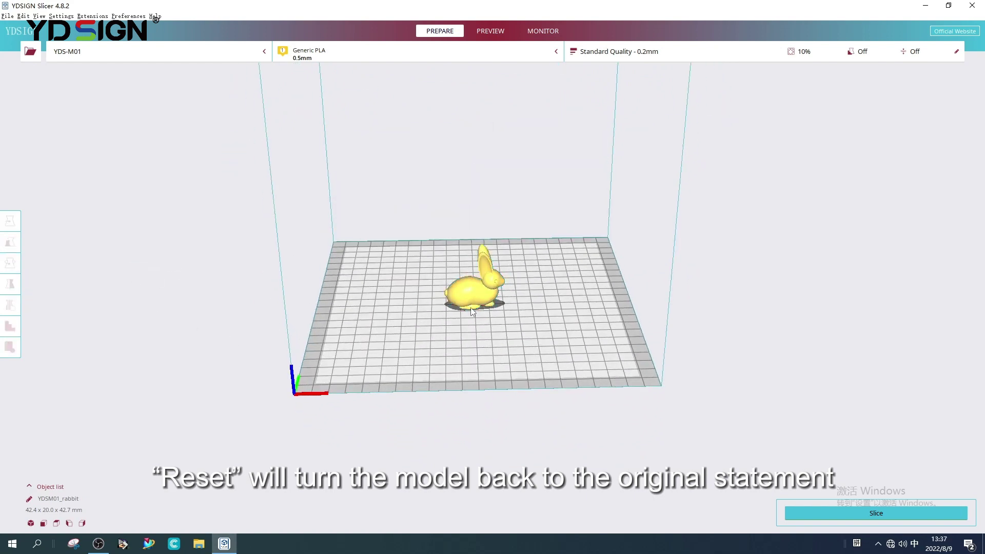
pyautogui.click(471, 307)
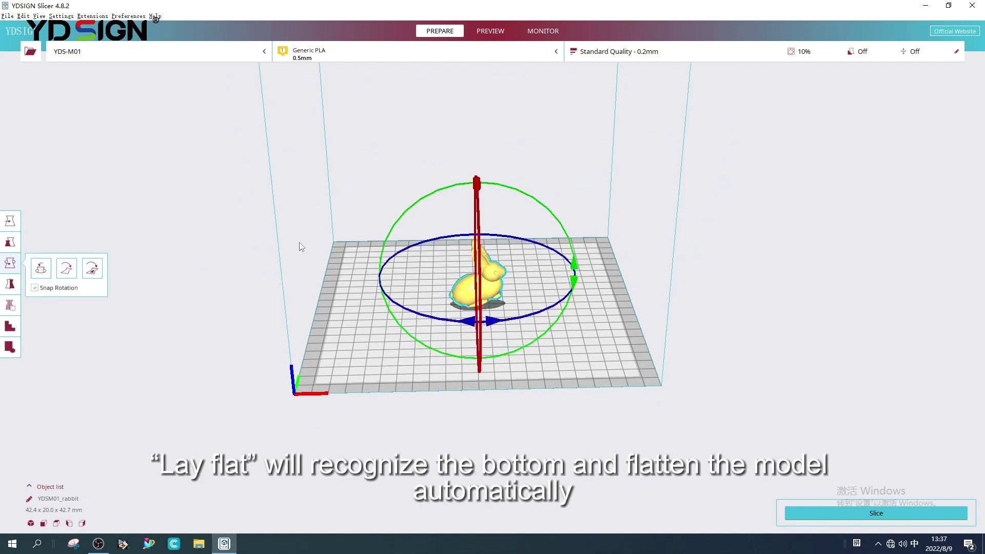
pyautogui.click(91, 268)
pyautogui.moveTo(311, 311)
pyautogui.mouseDown(button='right')
pyautogui.moveTo(490, 340)
pyautogui.moveTo(491, 287)
pyautogui.moveTo(533, 404)
pyautogui.moveTo(539, 393)
pyautogui.mouseUp(button='right')
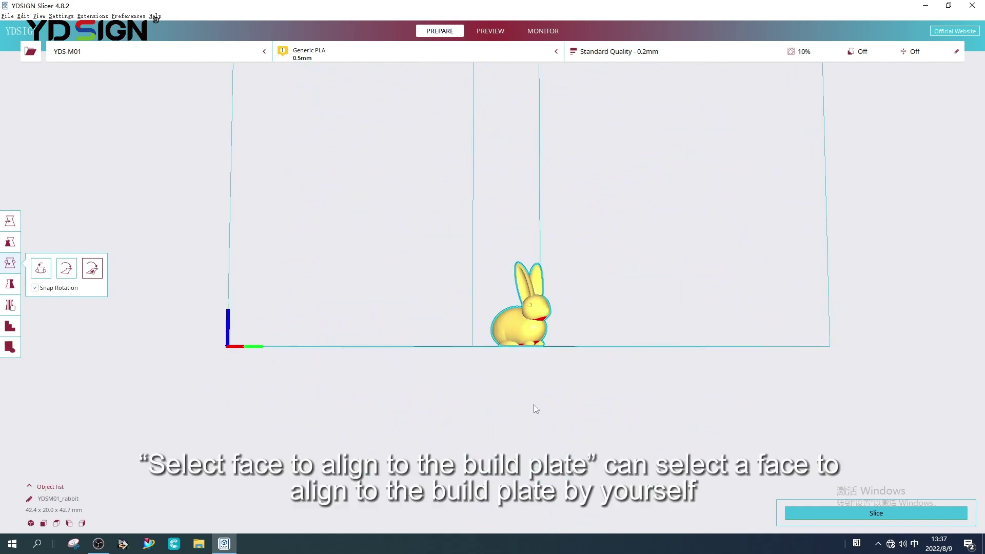
pyautogui.scroll(2, 533, 404)
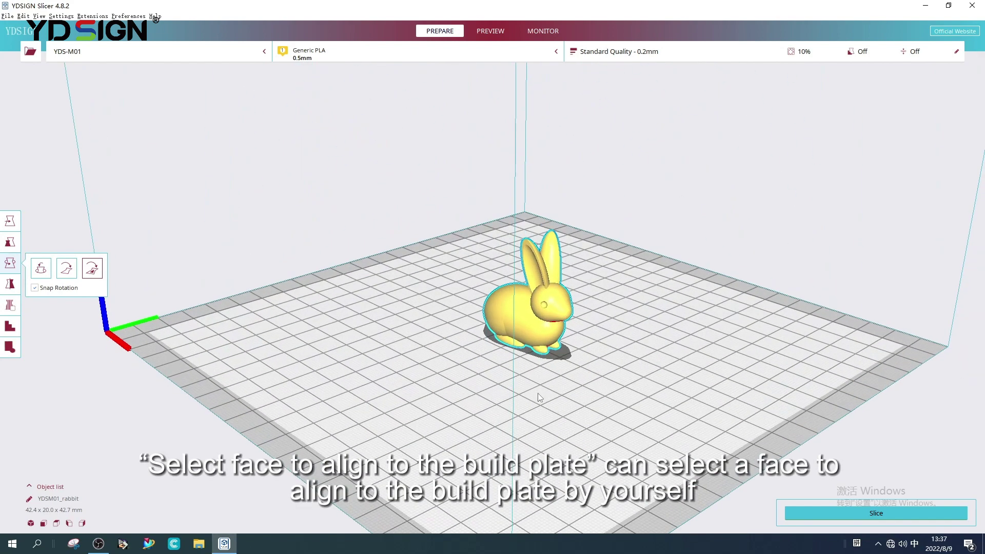
pyautogui.click(517, 318)
pyautogui.moveTo(517, 317)
pyautogui.mouseDown(button='right')
pyautogui.moveTo(462, 315)
pyautogui.moveTo(415, 344)
pyautogui.mouseUp(button='right')
pyautogui.scroll(2, 494, 357)
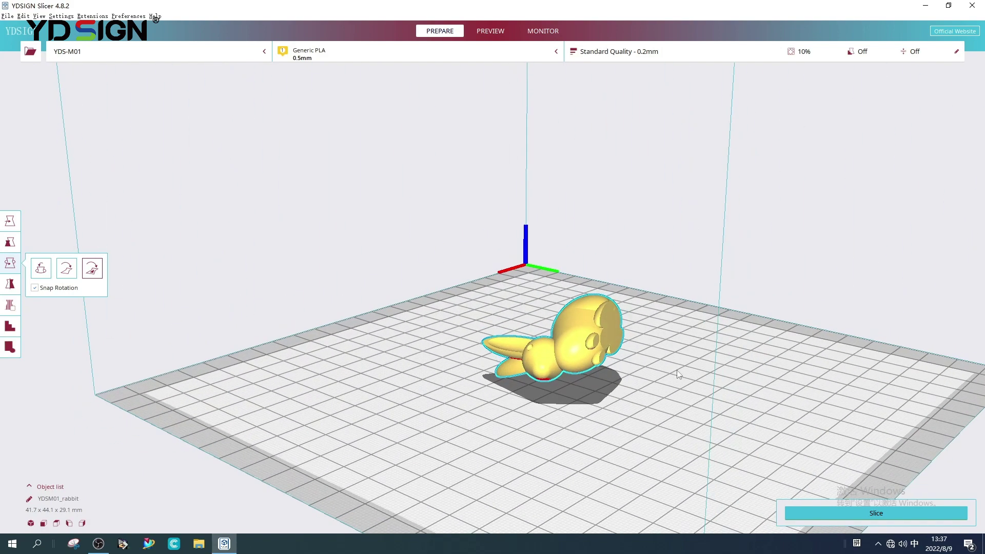
pyautogui.click(611, 332)
pyautogui.moveTo(614, 320)
pyautogui.mouseDown(button='right')
pyautogui.moveTo(748, 366)
pyautogui.moveTo(602, 342)
pyautogui.moveTo(559, 371)
pyautogui.mouseUp(button='right')
# Mirror the rabbit along X, Y and Z, flip it back upright, and show its position values
pyautogui.click(11, 285)
pyautogui.moveTo(250, 301); pyautogui.dragTo(371, 279, button='right')
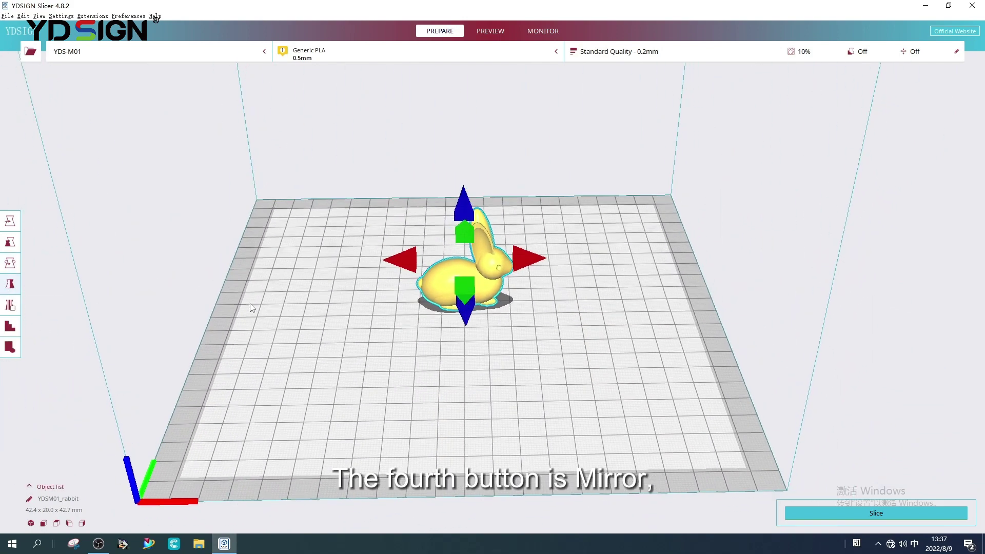
pyautogui.click(403, 269)
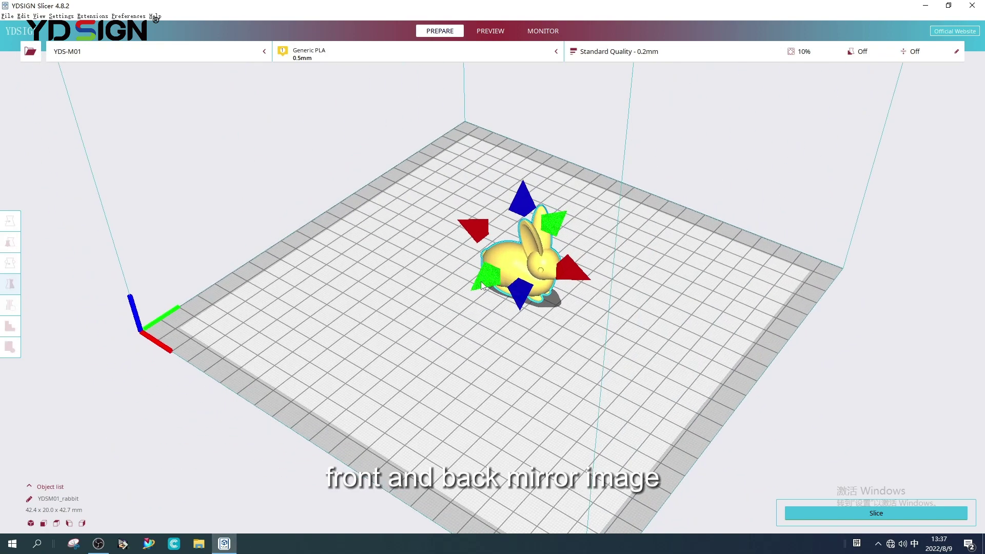
pyautogui.click(483, 285)
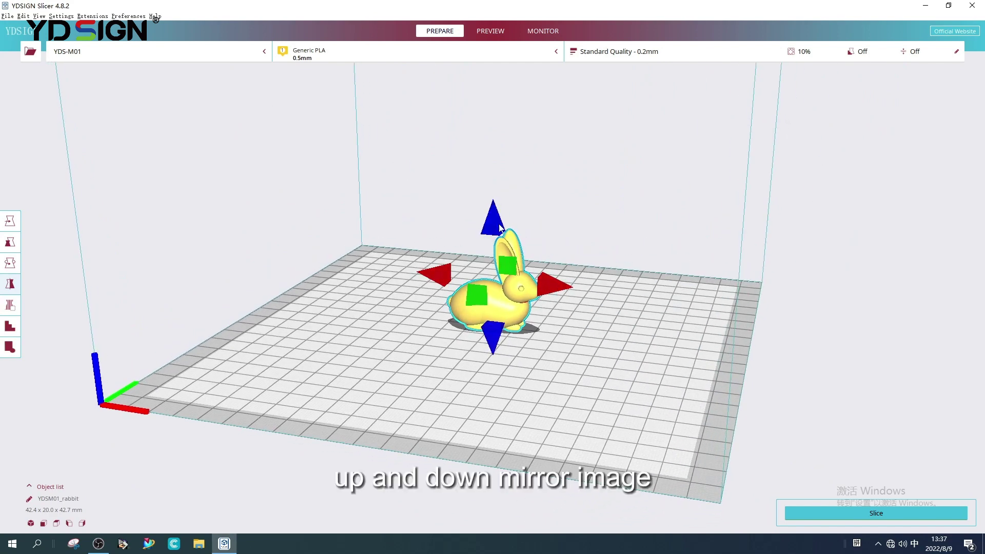
pyautogui.click(494, 220)
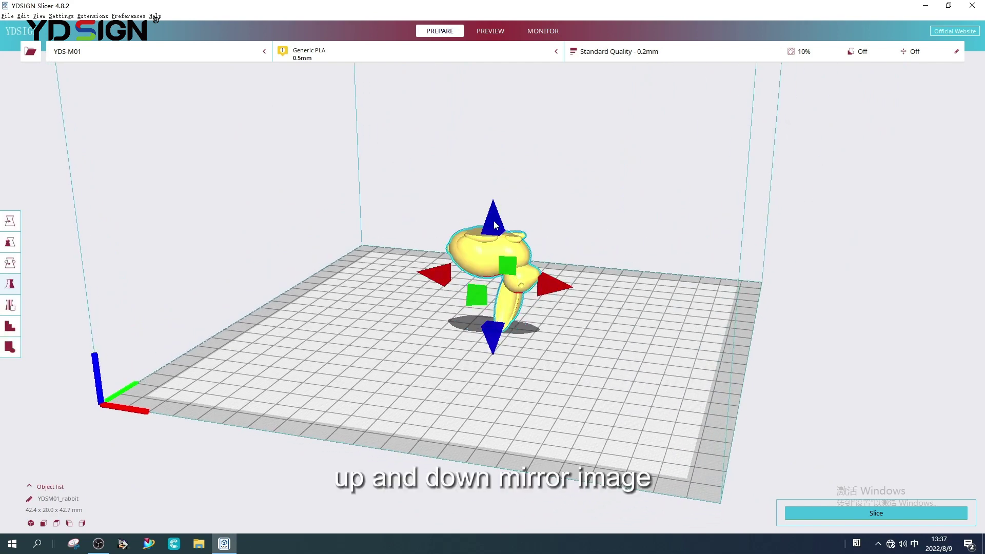
pyautogui.click(494, 223)
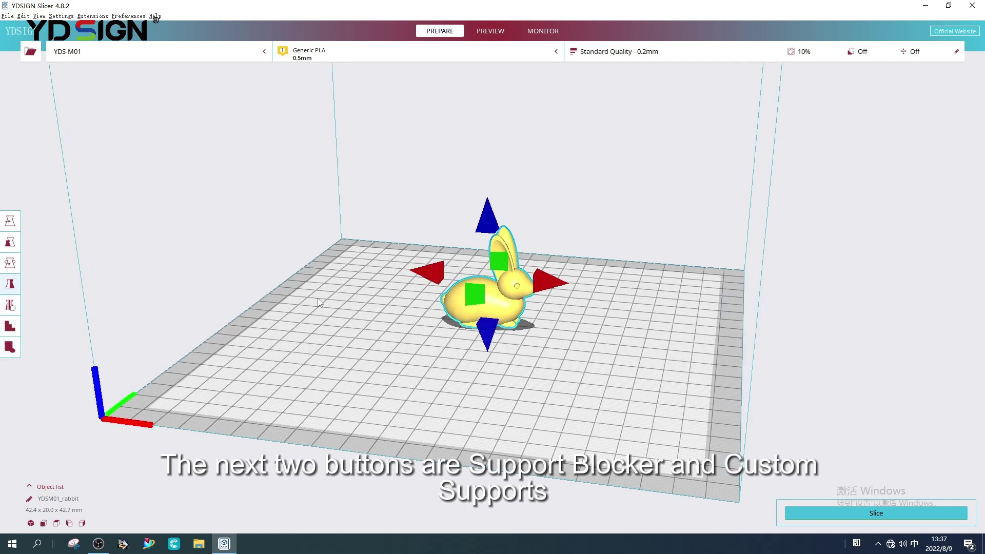
pyautogui.moveTo(146, 316); pyautogui.dragTo(338, 305, button='right')
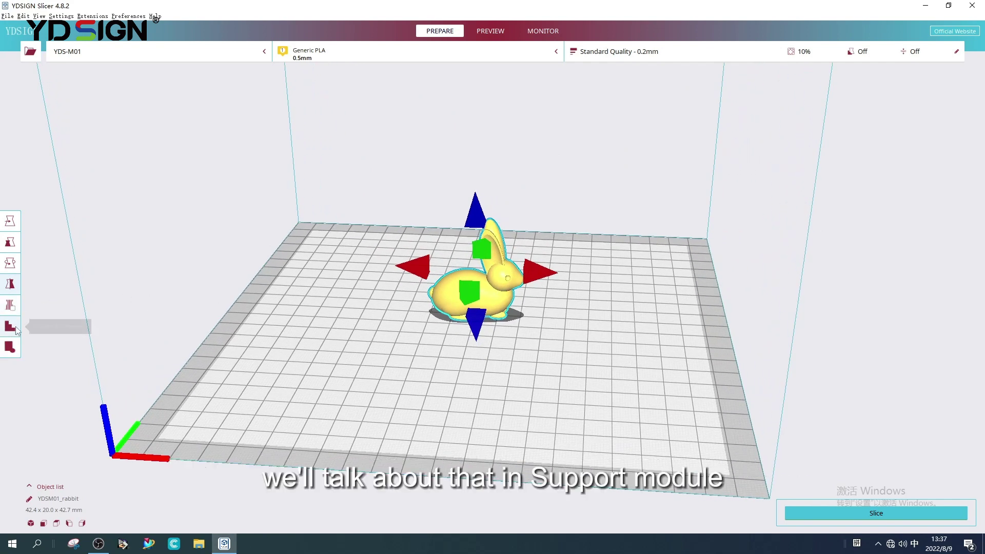
pyautogui.moveTo(231, 323); pyautogui.dragTo(333, 340, button='right')
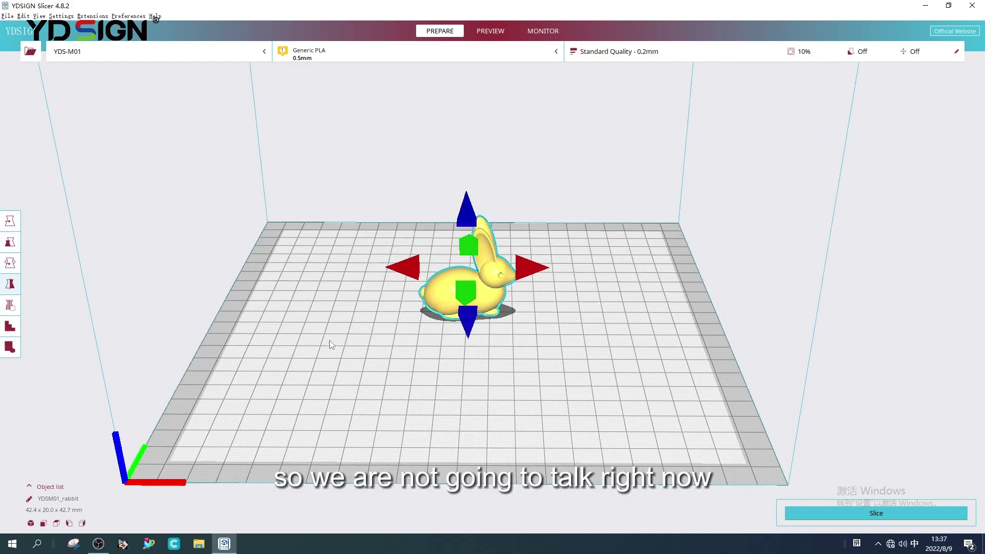
pyautogui.click(11, 220)
pyautogui.moveTo(280, 323); pyautogui.dragTo(281, 287, button='right')
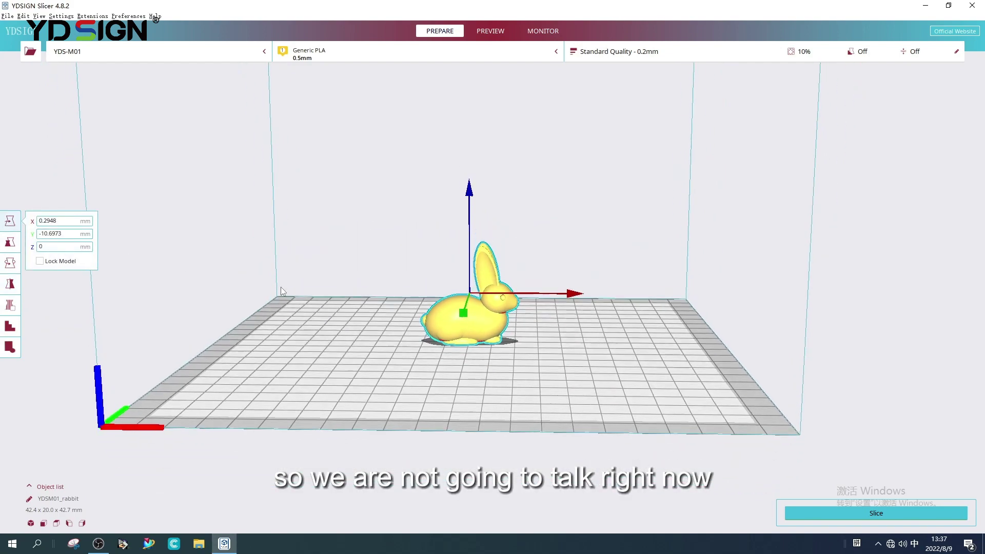
# Deselect the rabbit and open the full print settings panel, moved to the left
pyautogui.click(286, 285)
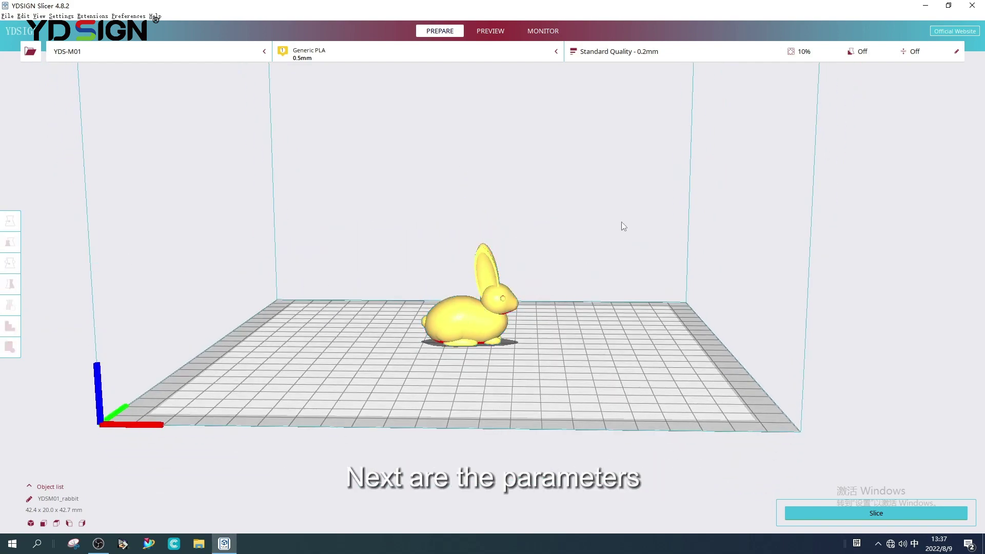
pyautogui.moveTo(622, 222); pyautogui.dragTo(608, 286, button='right')
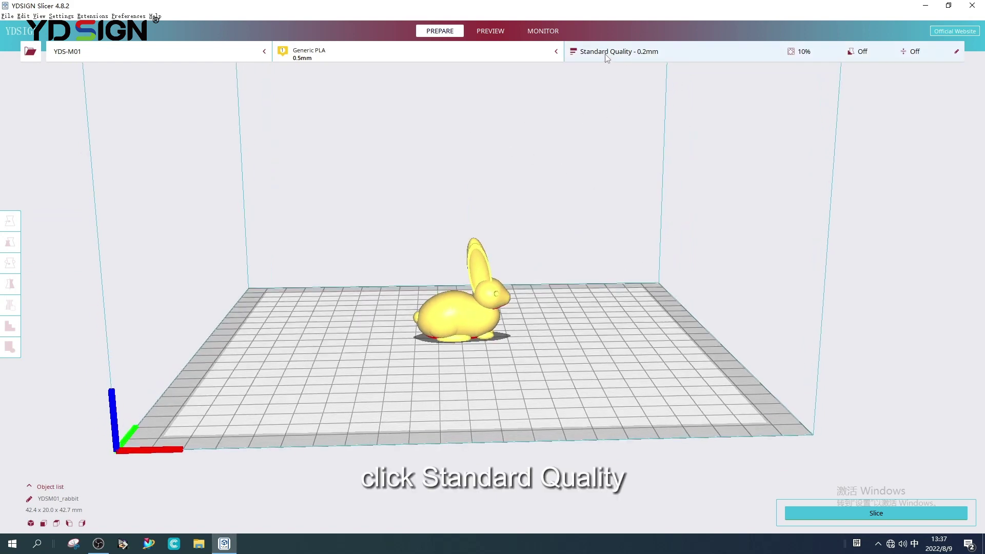
pyautogui.click(628, 54)
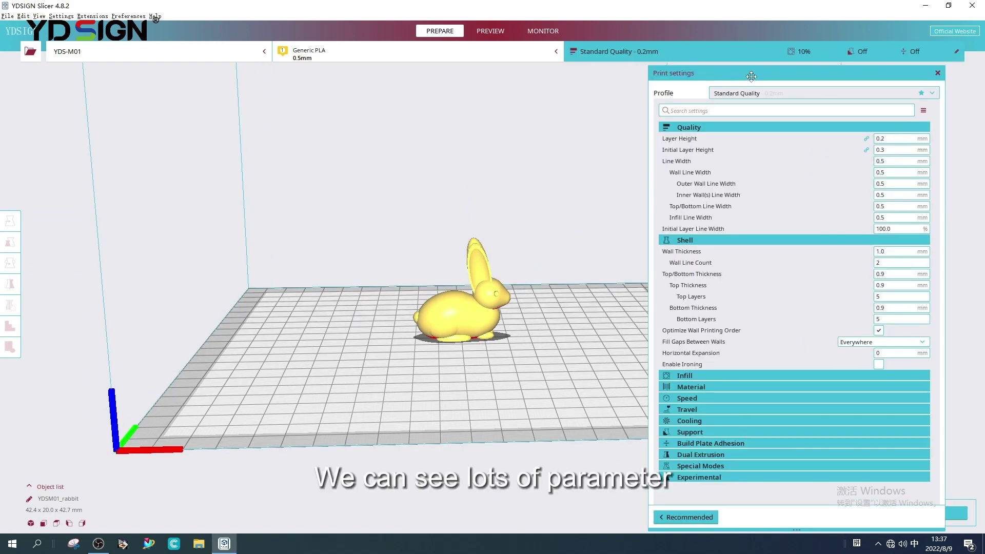
pyautogui.moveTo(750, 75); pyautogui.dragTo(147, 76)
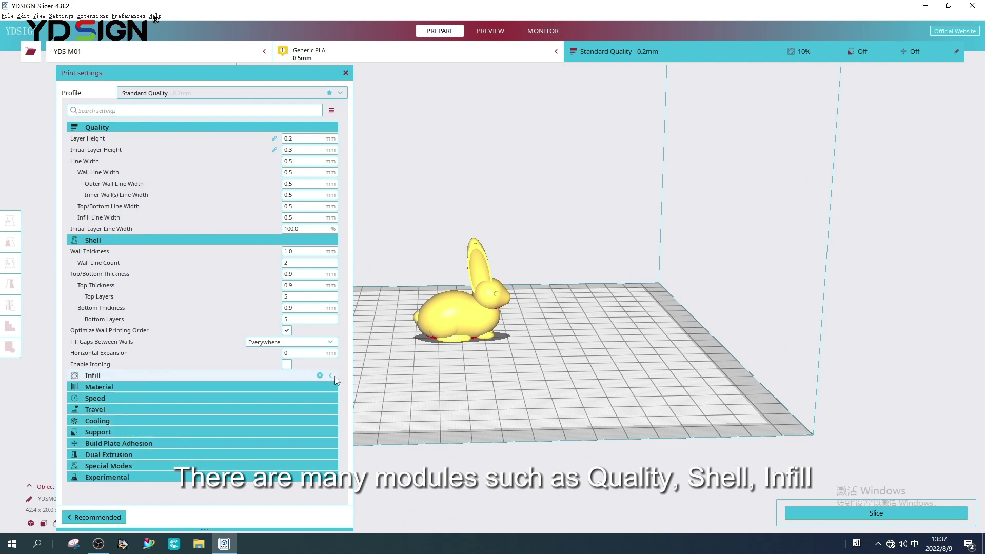
# Expand Infill, Material, Speed, Travel, Cooling, Support, Adhesion, Special Modes and Experimental
pyautogui.click(334, 380)
pyautogui.click(331, 410)
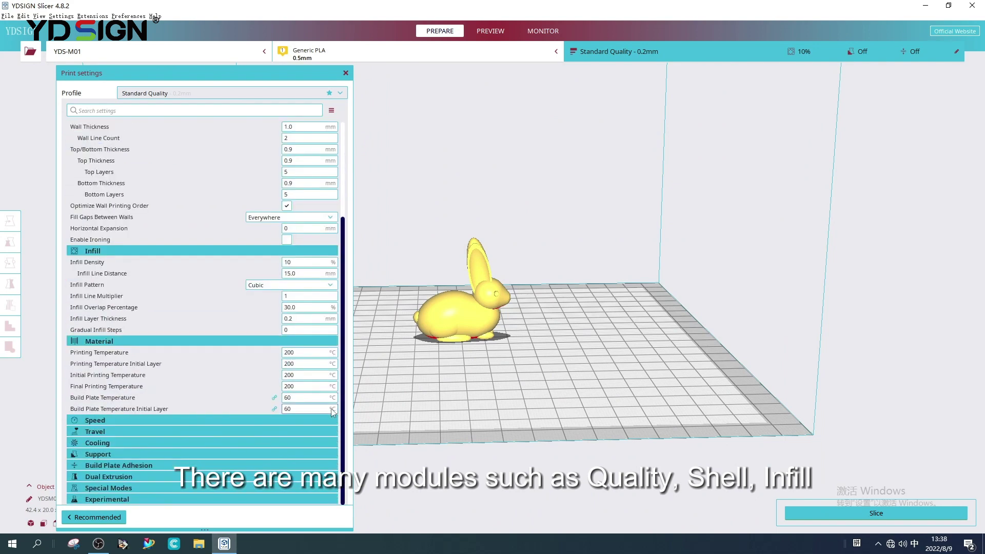
pyautogui.click(331, 420)
pyautogui.scroll(-3, 331, 431)
pyautogui.click(332, 431)
pyautogui.scroll(-1, 331, 435)
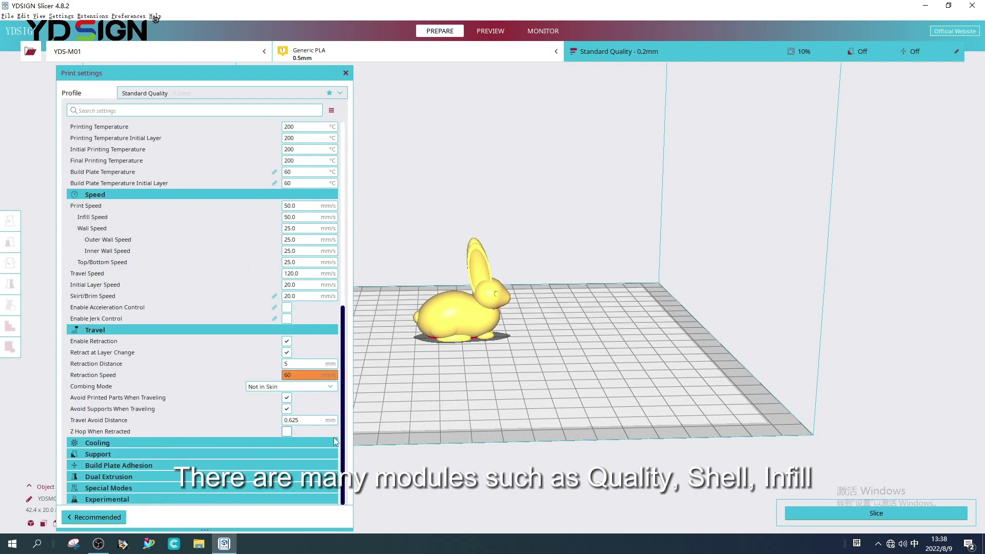
pyautogui.click(331, 442)
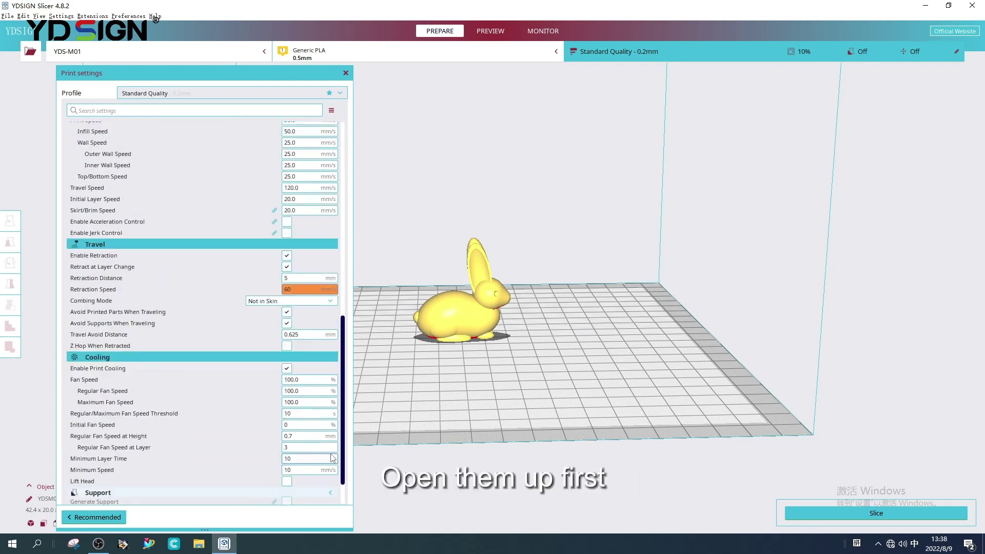
pyautogui.click(331, 442)
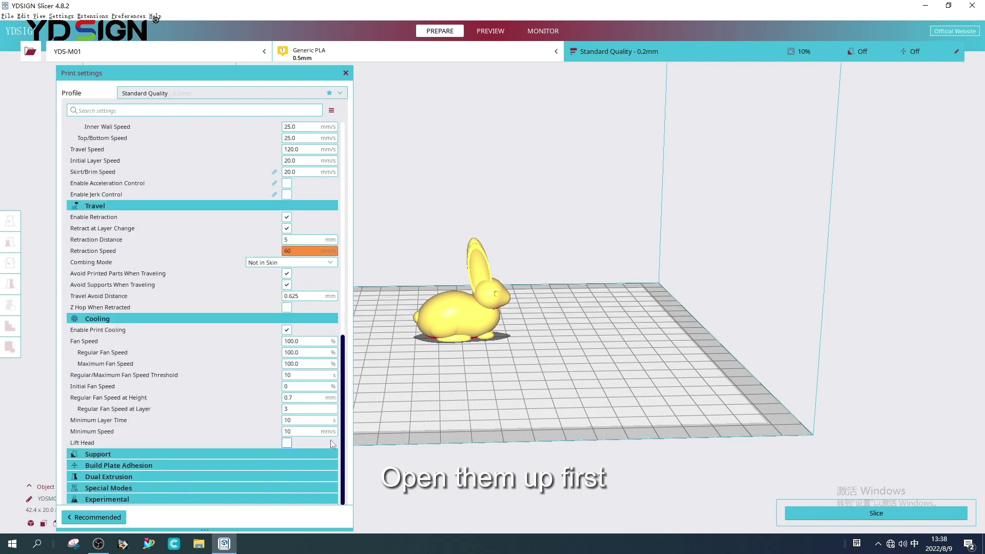
pyautogui.click(332, 453)
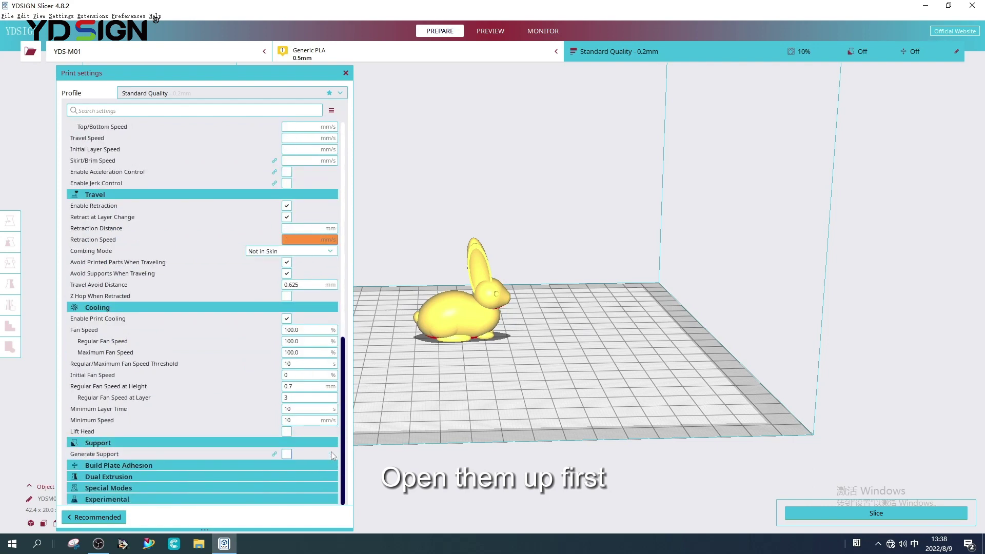
pyautogui.click(334, 466)
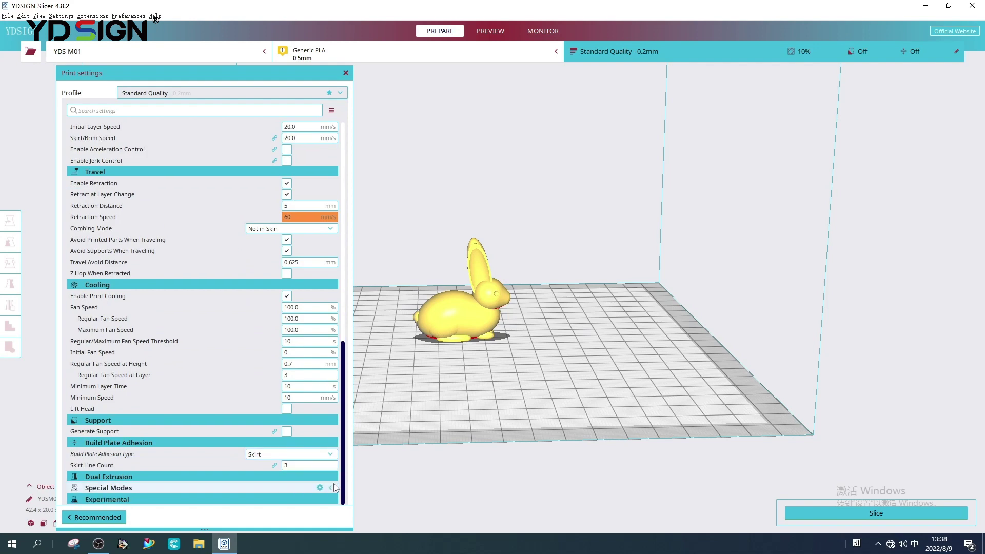
pyautogui.click(333, 470)
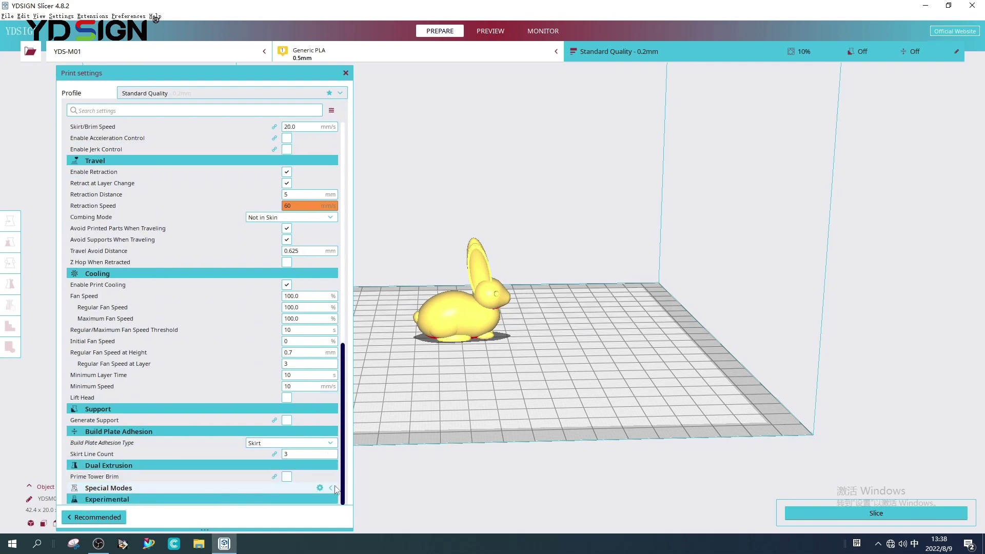
pyautogui.click(333, 488)
pyautogui.click(332, 502)
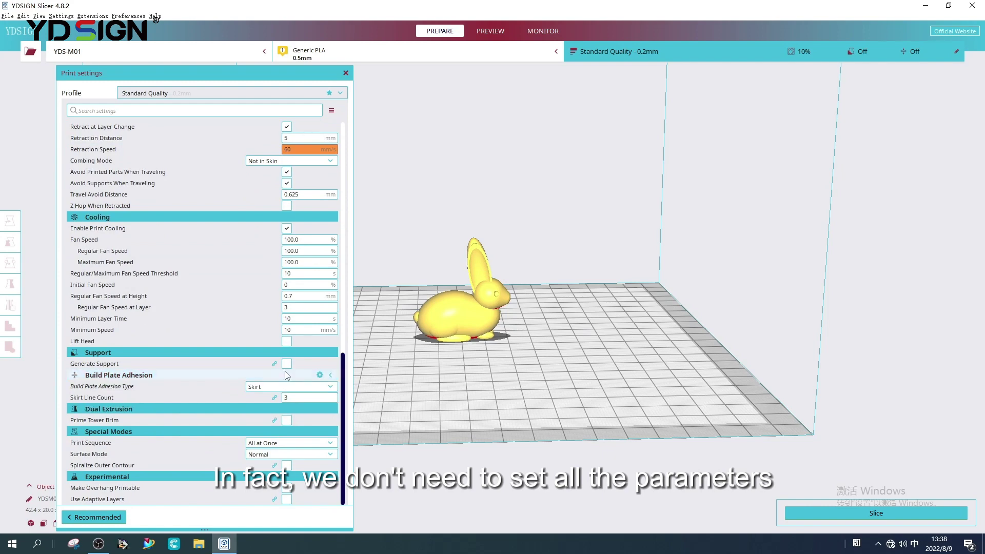
pyautogui.scroll(4, 286, 378)
pyautogui.scroll(3, 286, 377)
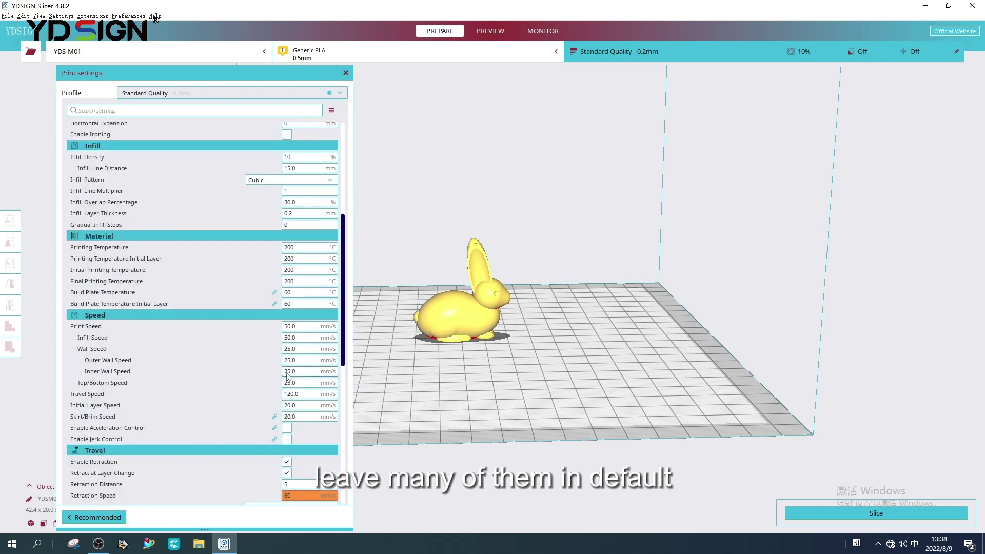
pyautogui.scroll(3, 286, 377)
pyautogui.scroll(4, 287, 377)
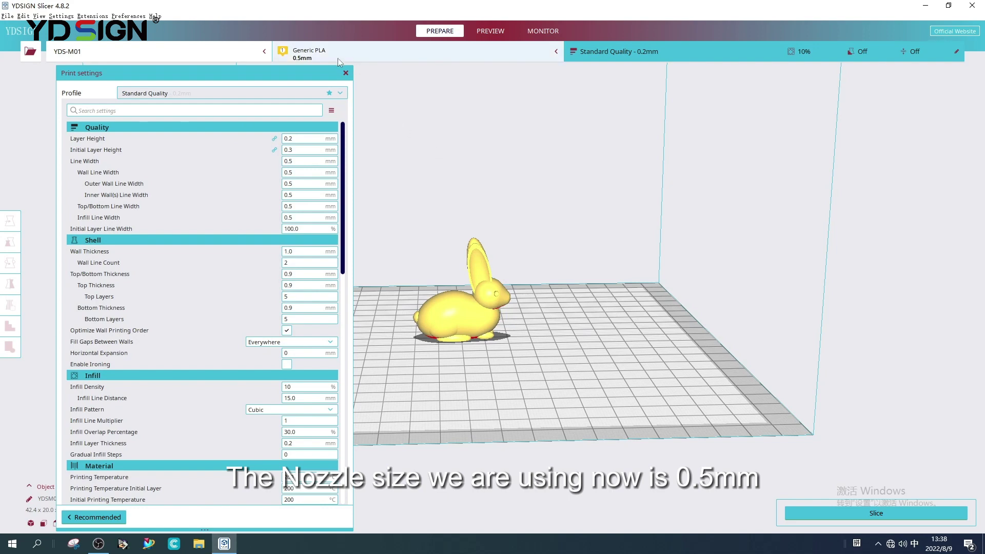
pyautogui.moveTo(333, 128)
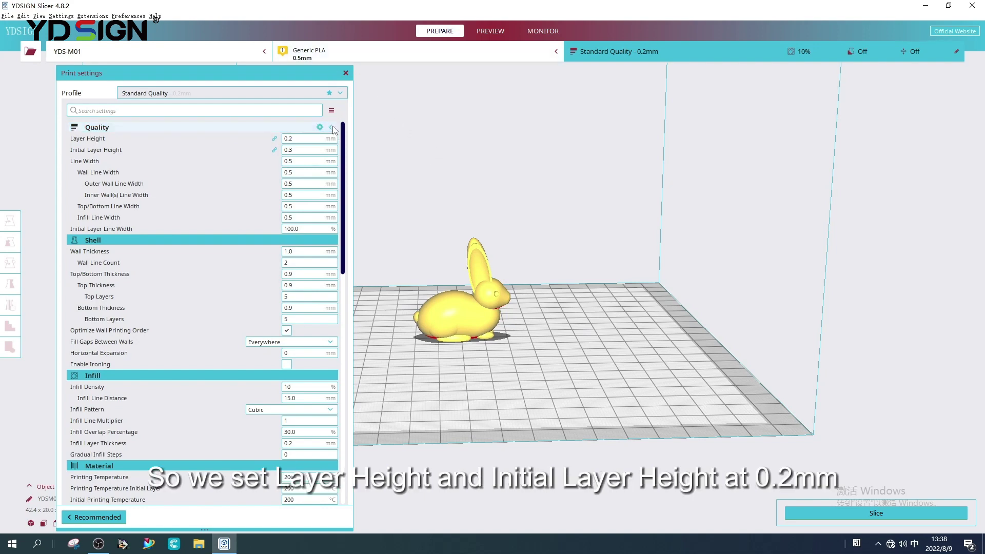
# Replace the Initial Layer Height value of 0.3 with 0.2 mm
pyautogui.doubleClick(289, 150)
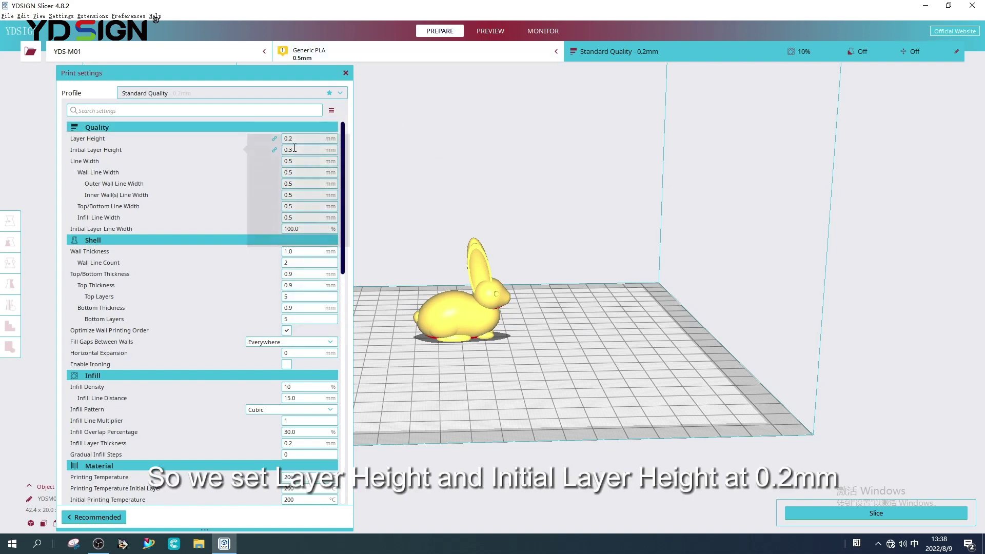
pyautogui.write('0.2')
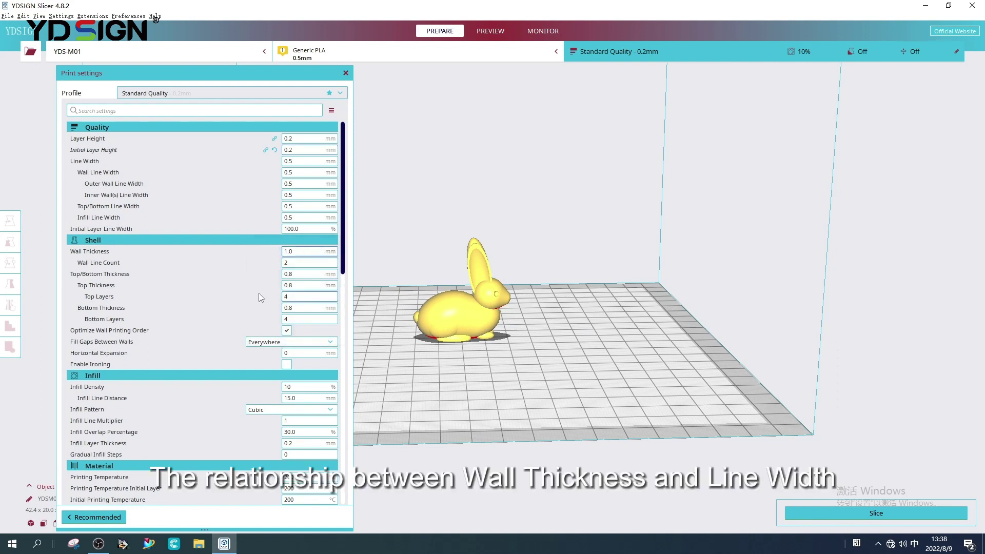
pyautogui.click(290, 162)
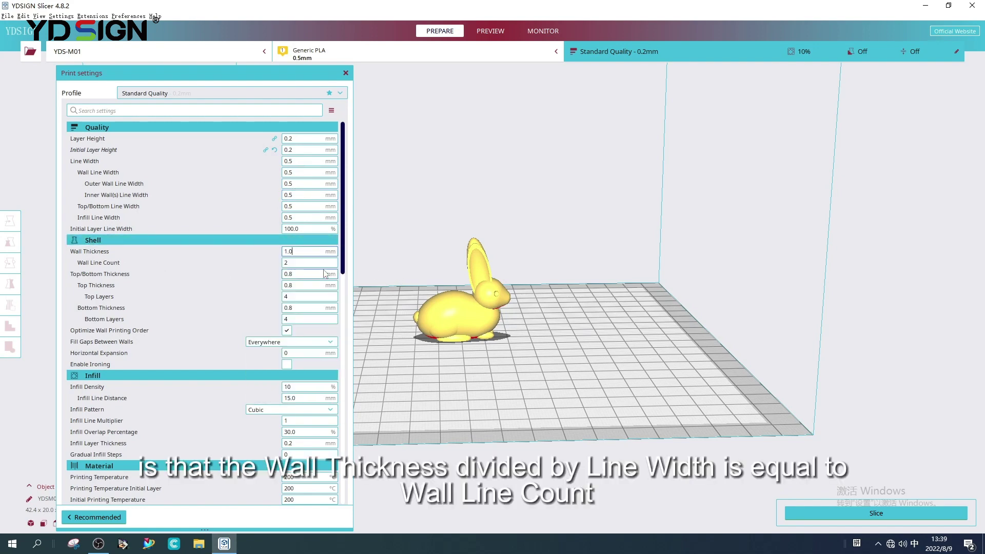
# Slice the rabbit and open its layer preview
pyautogui.moveTo(426, 330); pyautogui.dragTo(557, 355, button='right')
pyautogui.click(804, 507)
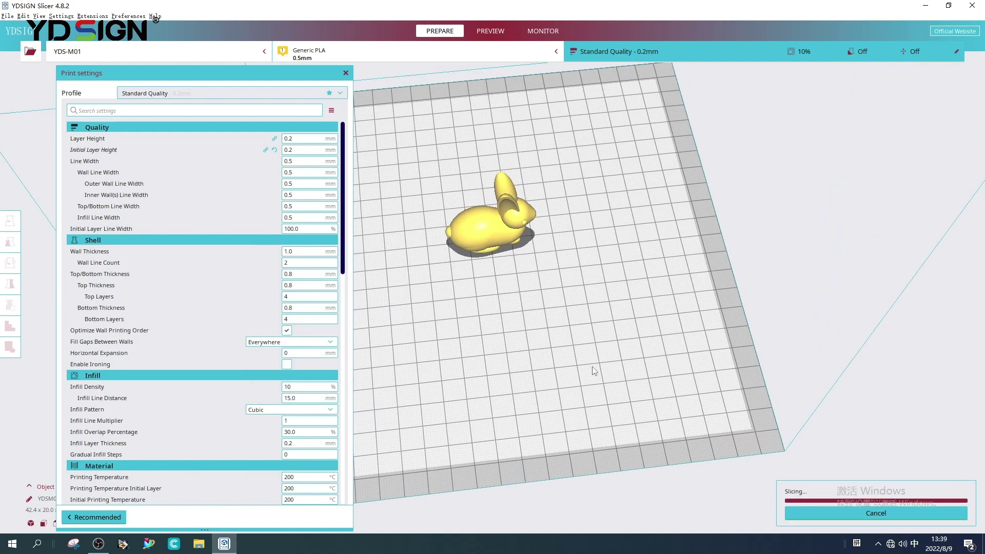
pyautogui.moveTo(684, 425); pyautogui.dragTo(592, 366, button='right')
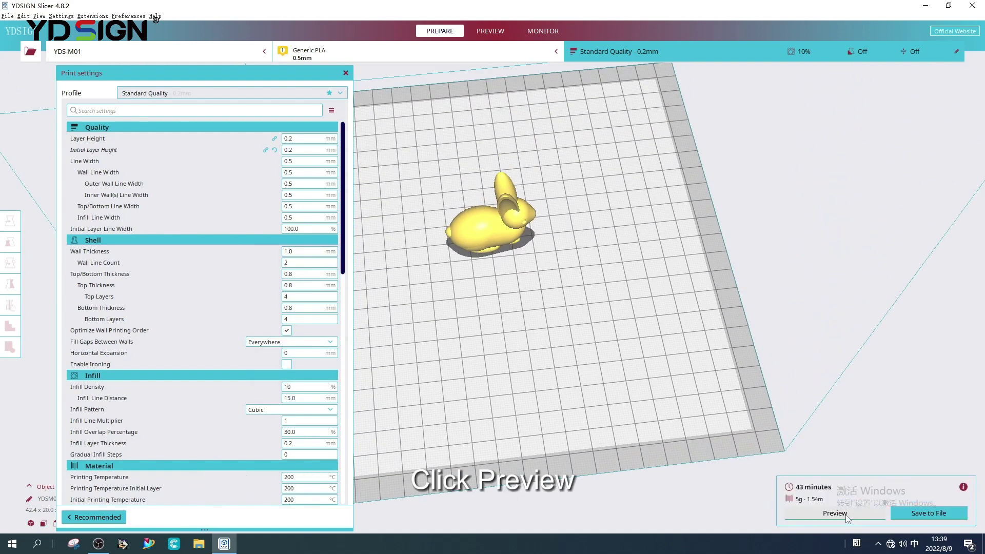
pyautogui.click(836, 513)
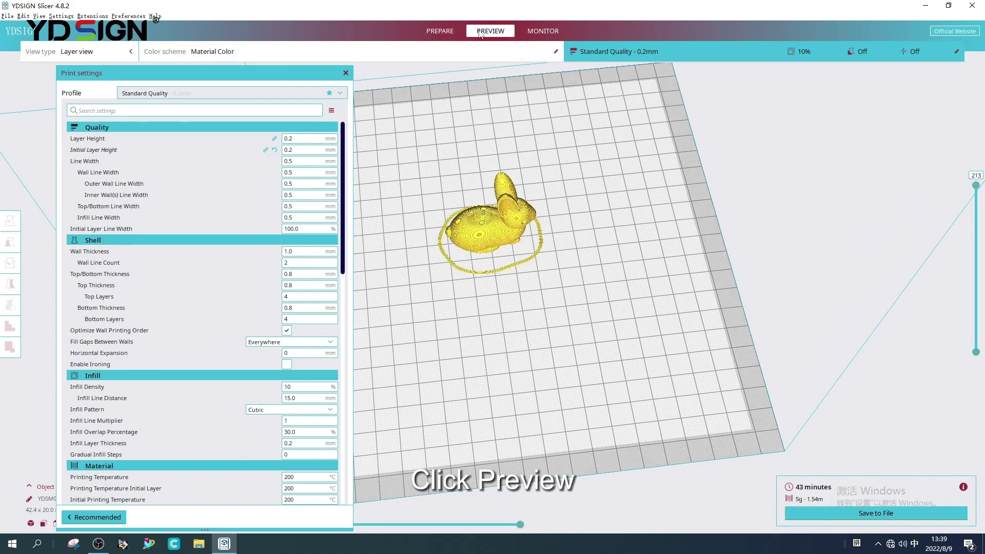
# Cut the preview to layer 80 and view the rabbit's walls from above
pyautogui.moveTo(526, 141); pyautogui.dragTo(519, 229, button='right')
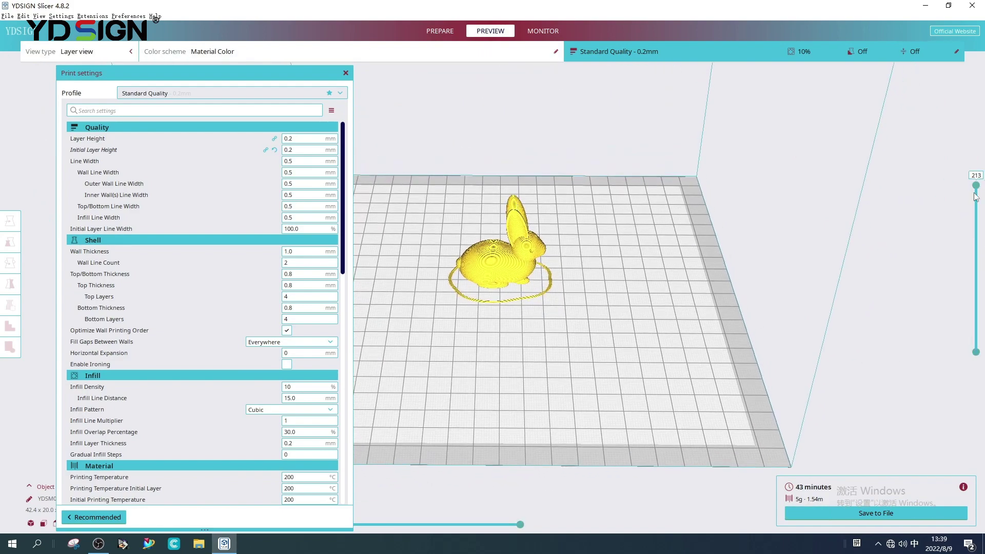
pyautogui.moveTo(976, 188); pyautogui.dragTo(976, 280)
pyautogui.scroll(4, 473, 290)
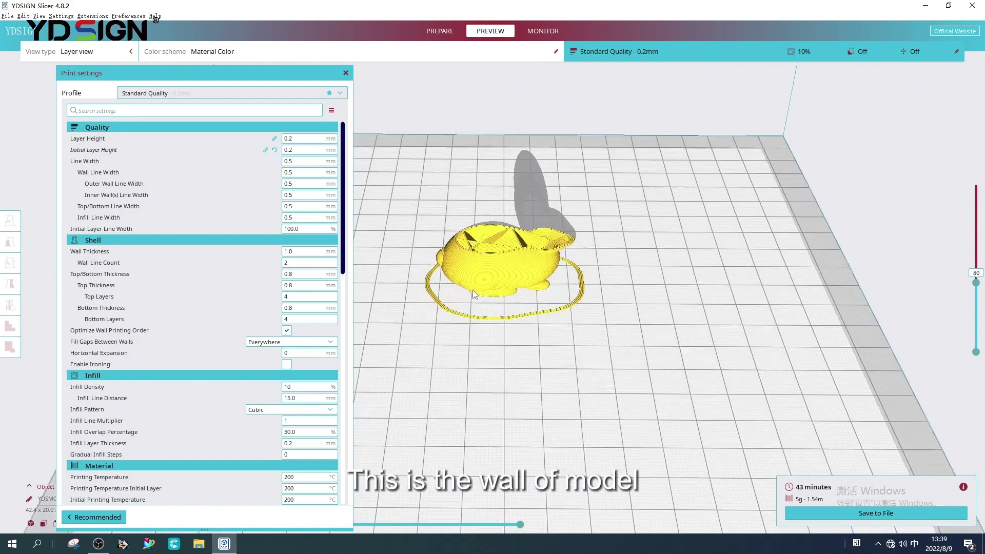
pyautogui.moveTo(444, 255); pyautogui.dragTo(466, 316, button='right')
pyautogui.moveTo(415, 149); pyautogui.dragTo(513, 261, button='middle')
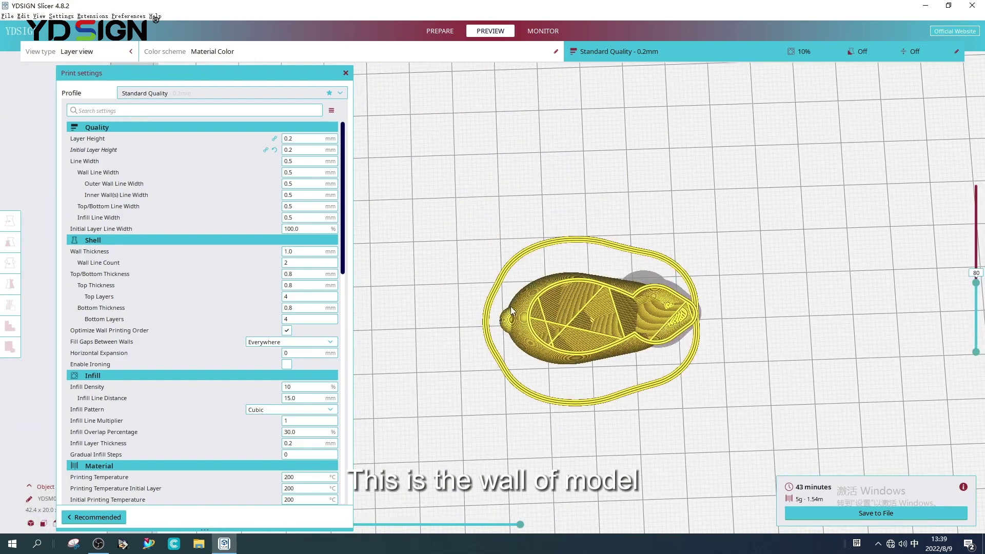
pyautogui.scroll(4, 513, 310)
pyautogui.moveTo(528, 332); pyautogui.dragTo(560, 360, button='right')
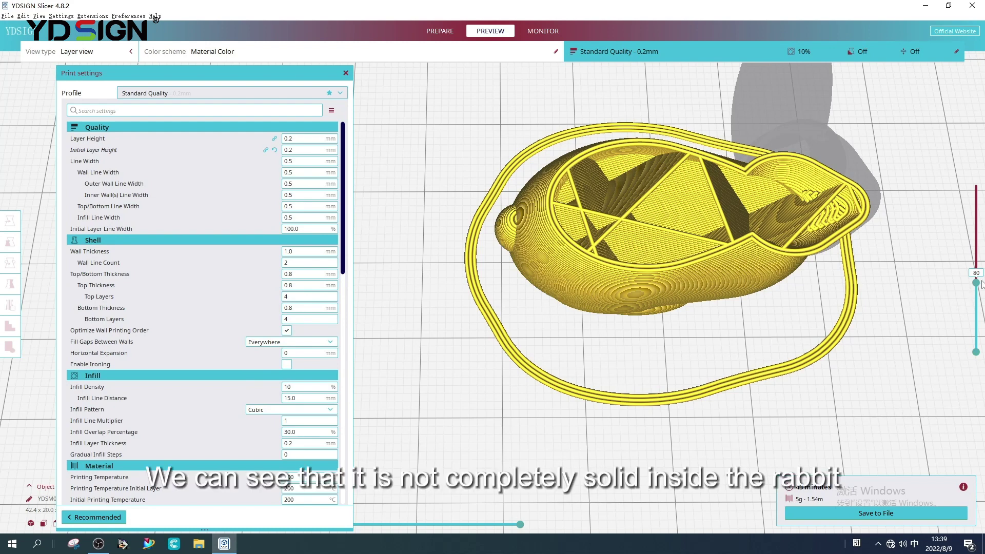
# Step the layer preview down to layer 1, then up through layers 5 and 177 to all layers
pyautogui.moveTo(977, 283); pyautogui.dragTo(977, 311)
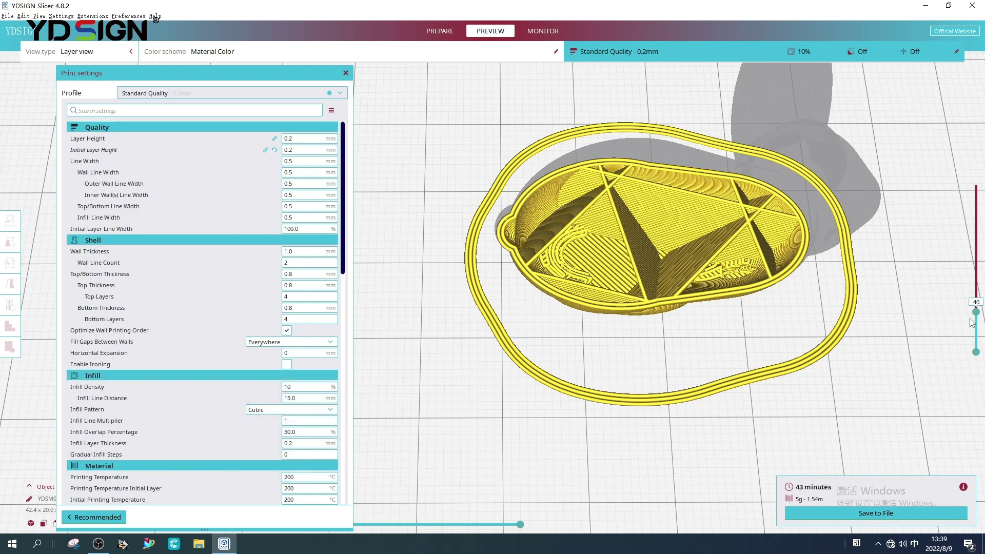
pyautogui.moveTo(976, 312); pyautogui.dragTo(977, 352)
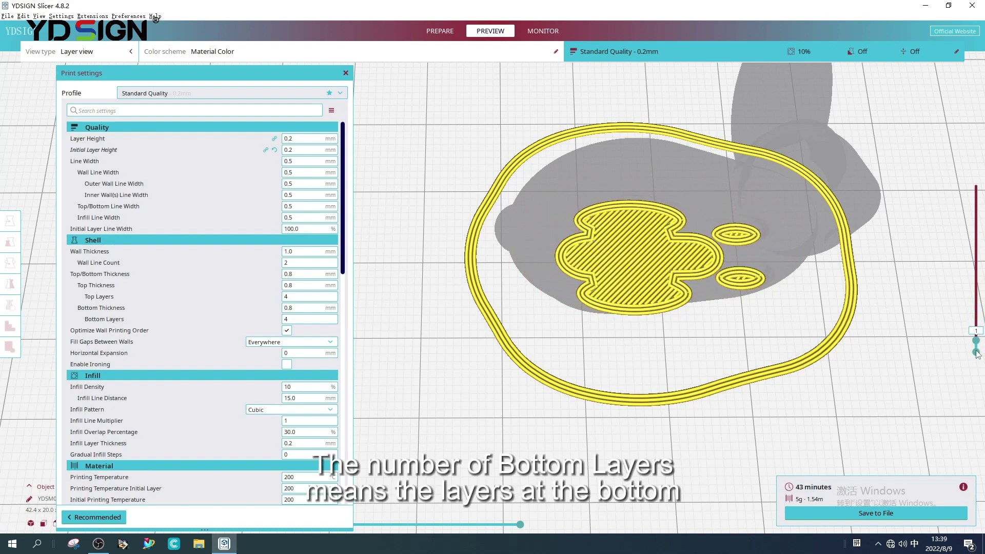
pyautogui.moveTo(976, 352); pyautogui.dragTo(976, 338)
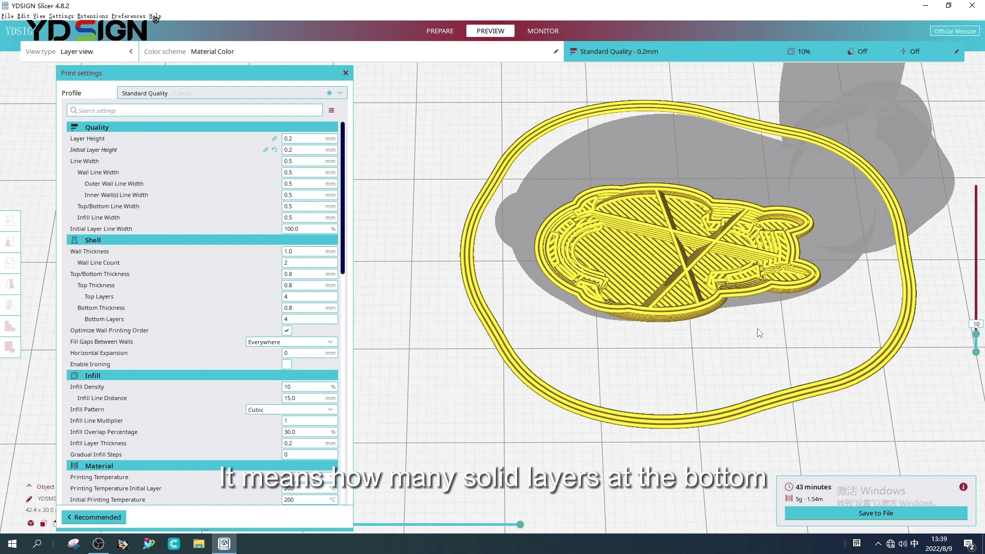
pyautogui.scroll(3, 761, 333)
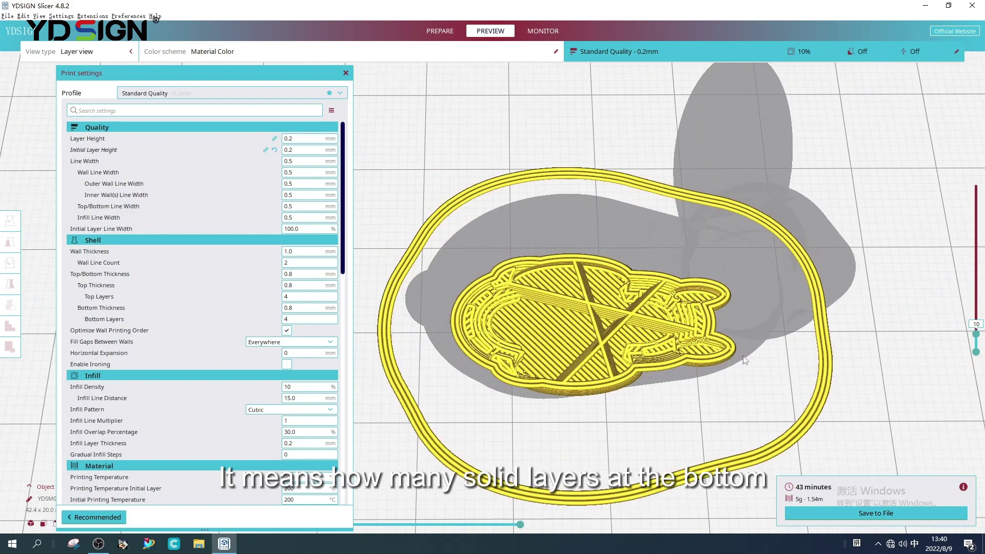
pyautogui.scroll(2, 744, 360)
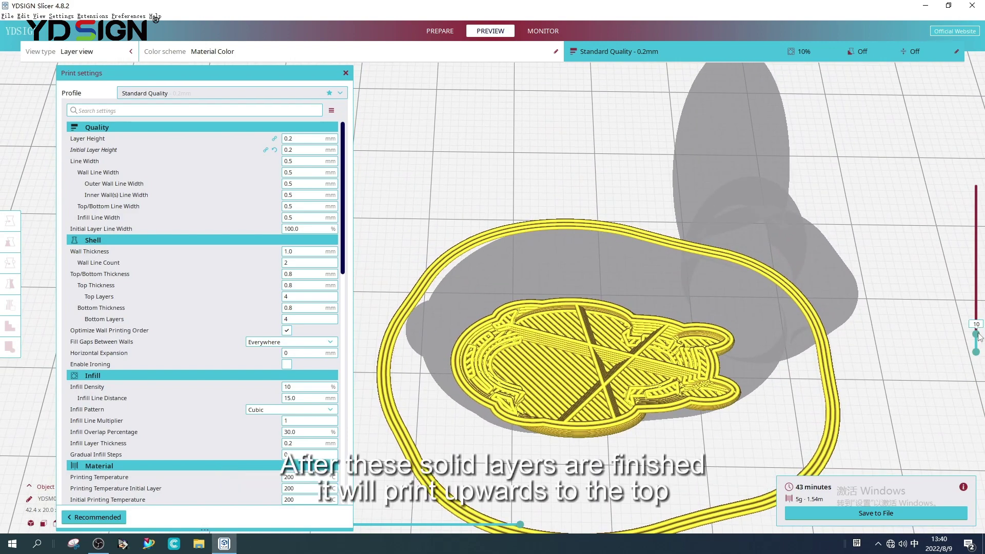
pyautogui.moveTo(976, 337); pyautogui.dragTo(977, 270)
pyautogui.scroll(1, 704, 269)
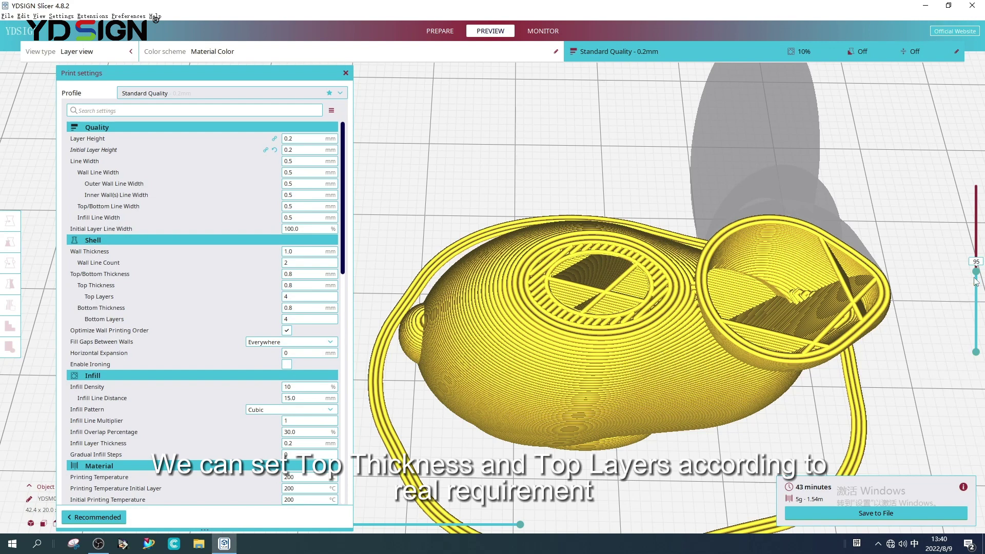
pyautogui.moveTo(977, 271); pyautogui.dragTo(977, 190)
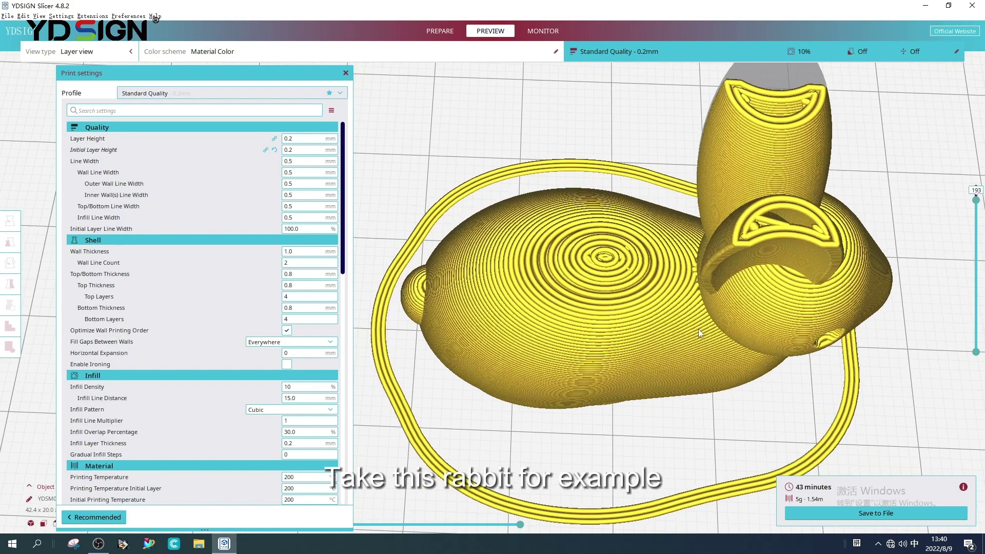
pyautogui.moveTo(696, 293)
pyautogui.mouseDown(button='right')
pyautogui.moveTo(697, 334)
pyautogui.moveTo(705, 338)
pyautogui.mouseUp(button='right')
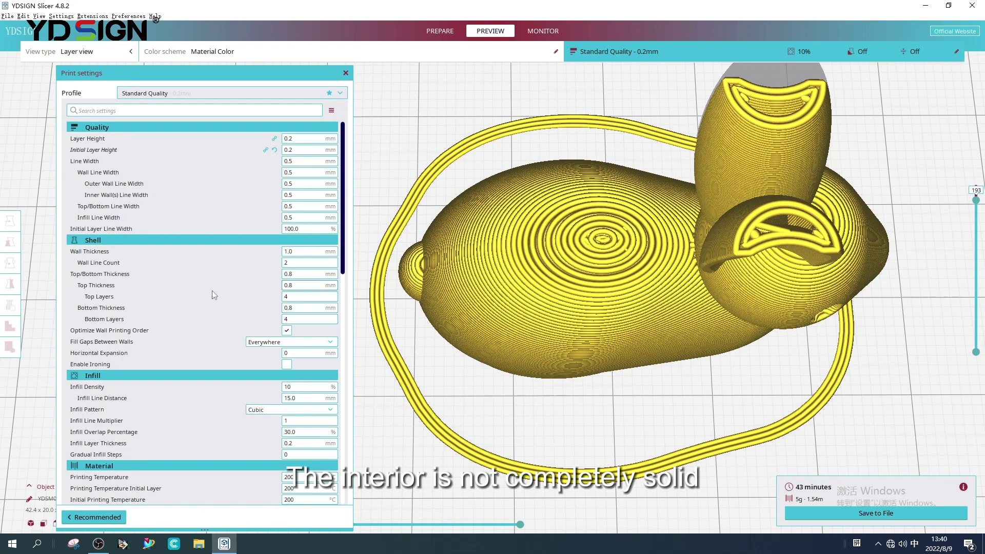
# Set Top/Bottom Thickness to 0 and reslice the rabbit
pyautogui.doubleClick(301, 273)
pyautogui.write('0')
pyautogui.press('Return')
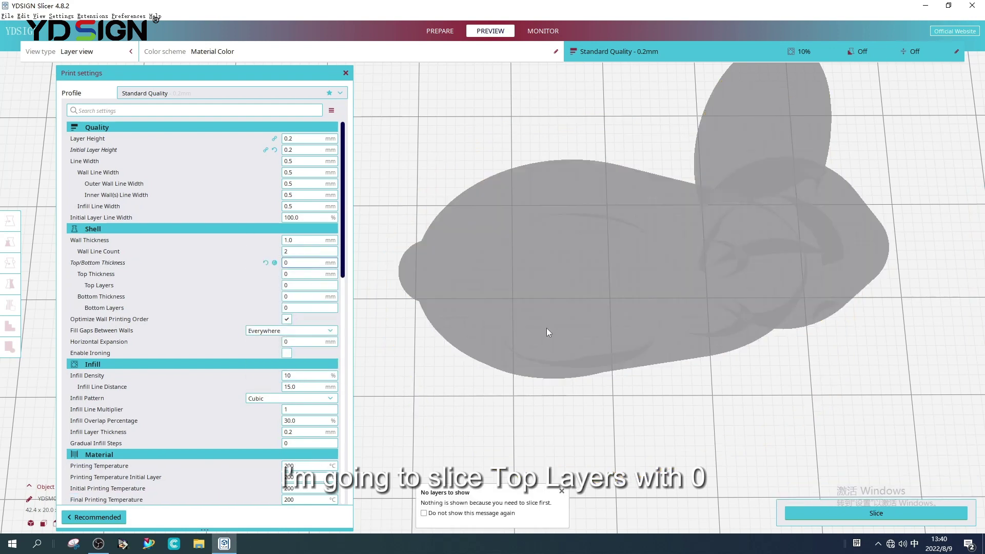
pyautogui.click(877, 513)
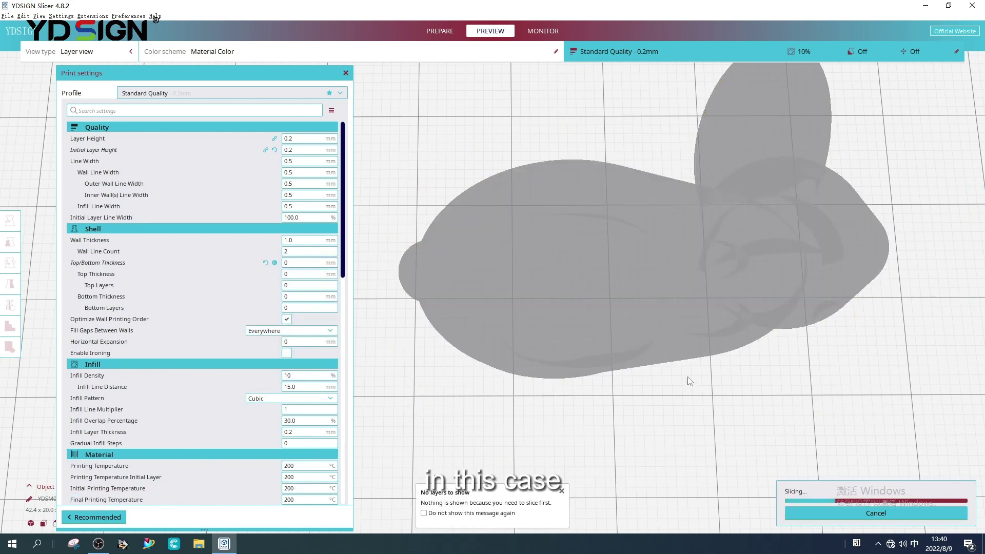
pyautogui.scroll(2, 620, 252)
pyautogui.scroll(1, 630, 252)
pyautogui.scroll(1, 672, 251)
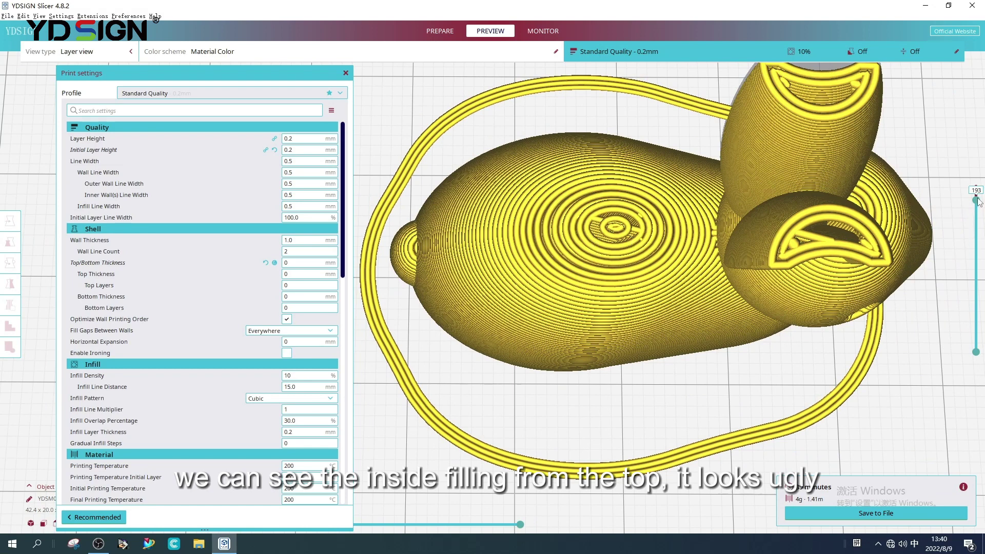
# Cut the preview below the ears, then raise it to layer 158 to inspect the open tops
pyautogui.moveTo(976, 199); pyautogui.dragTo(977, 266)
pyautogui.moveTo(769, 254); pyautogui.dragTo(807, 286, button='right')
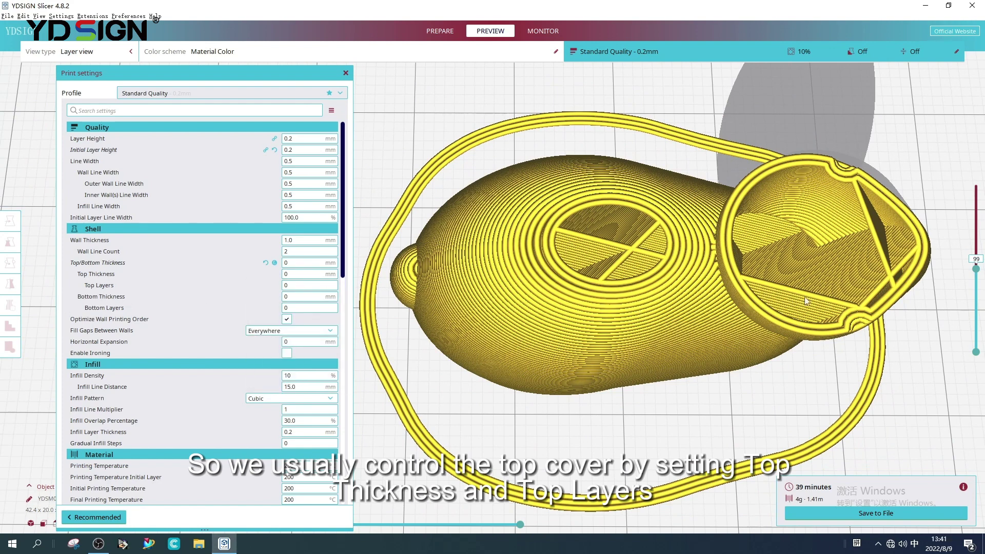
pyautogui.moveTo(976, 271); pyautogui.dragTo(976, 223)
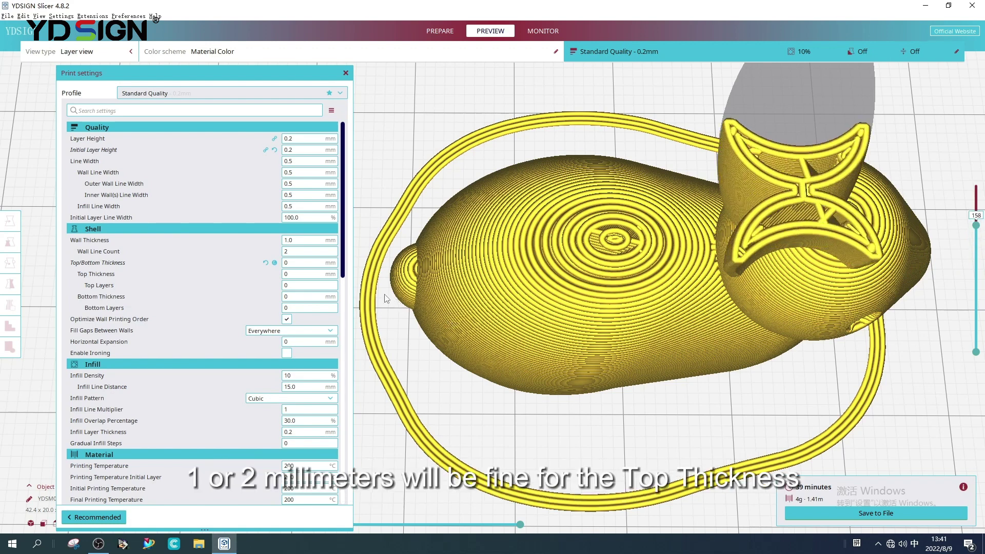
pyautogui.click(296, 274)
pyautogui.write('1')
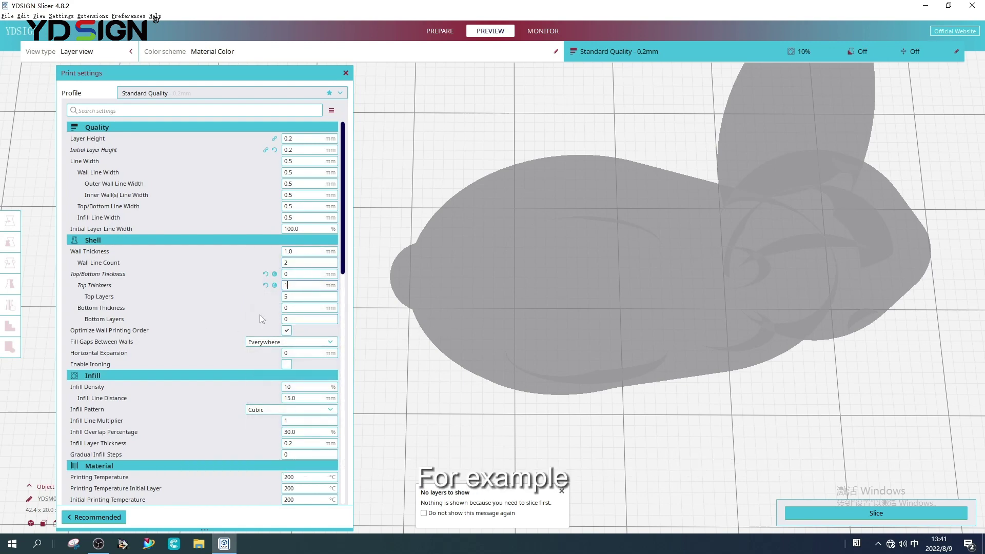
pyautogui.doubleClick(295, 309)
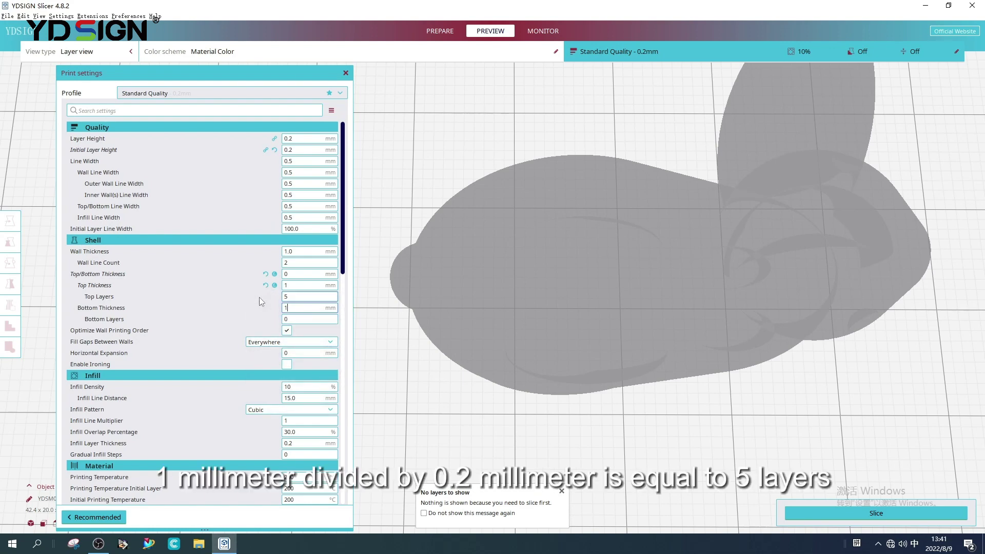
pyautogui.write('1')
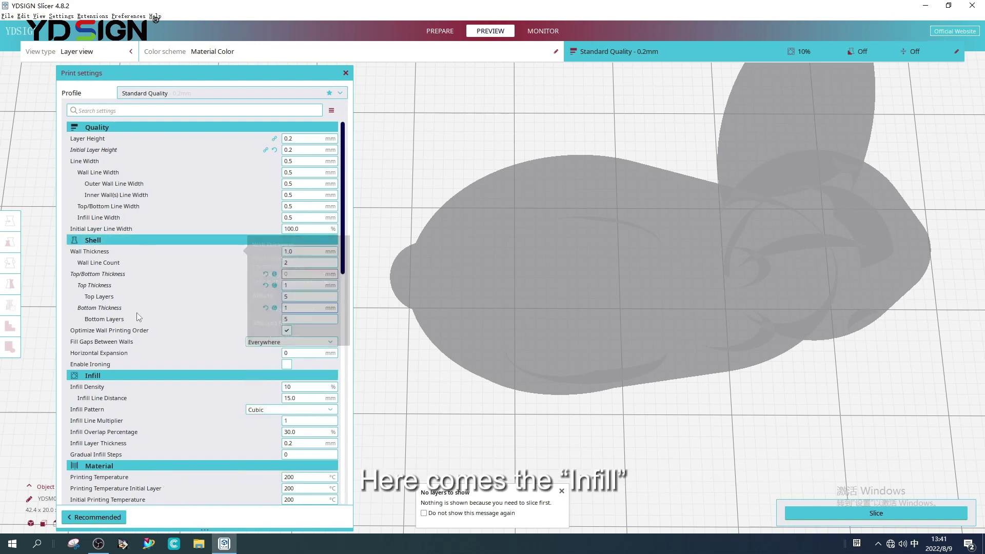
pyautogui.scroll(-1, 139, 332)
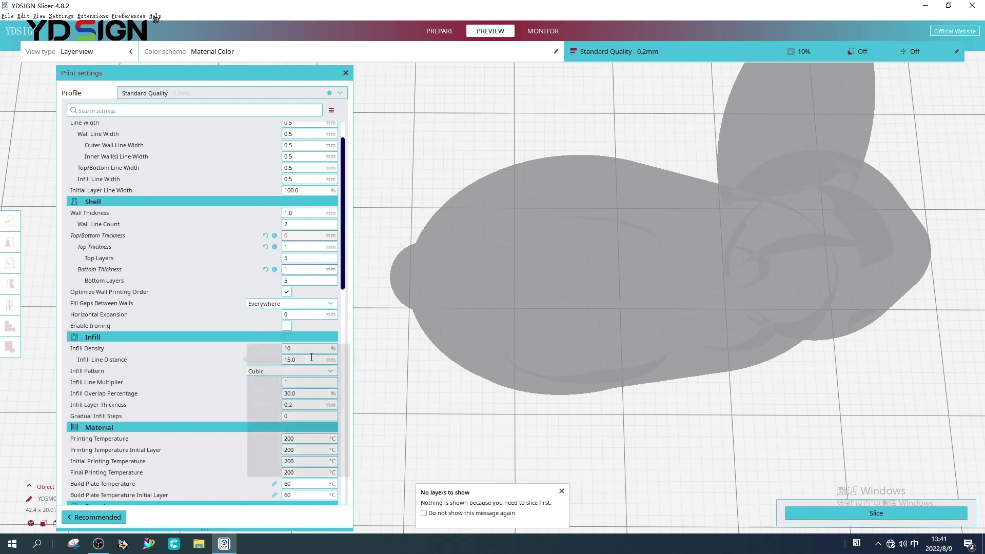
# Slice the rabbit at 10% infill, then re-slice at 100% infill and inspect the layers and skirt
pyautogui.moveTo(580, 387); pyautogui.dragTo(603, 386, button='right')
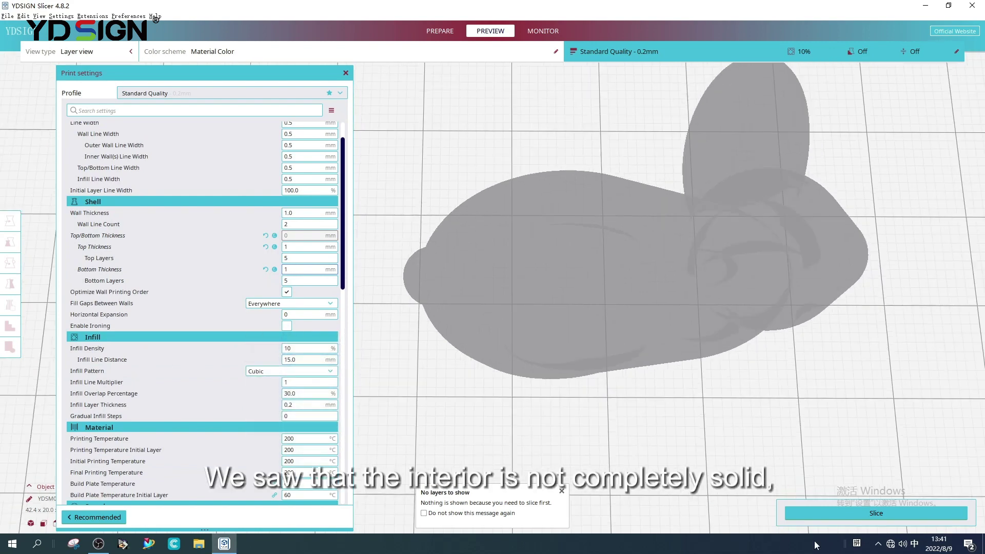
pyautogui.click(876, 514)
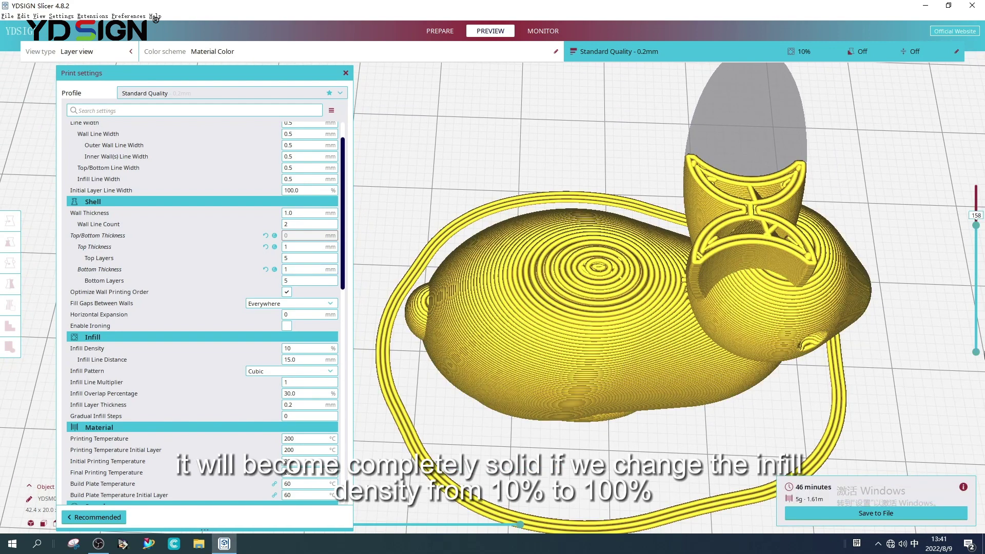
pyautogui.moveTo(976, 224); pyautogui.dragTo(976, 265)
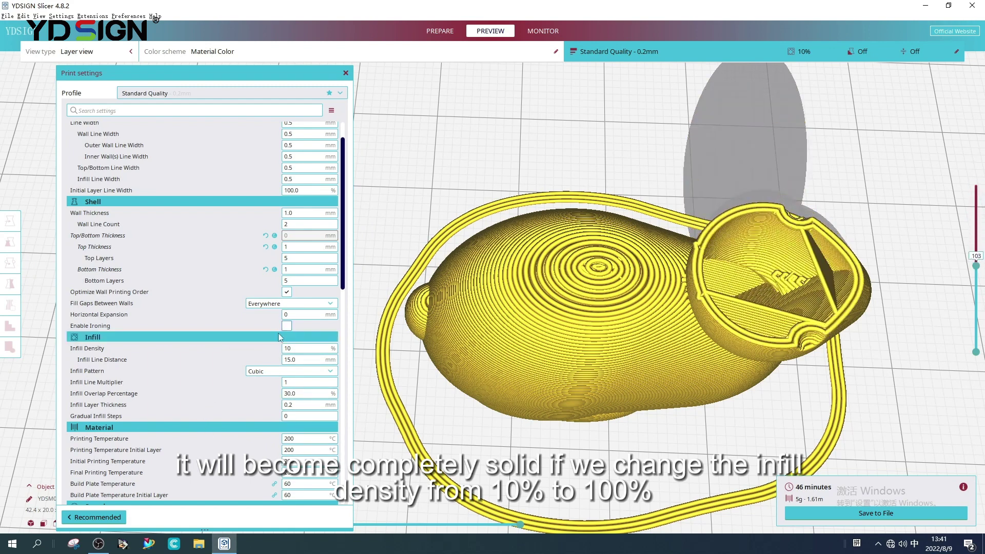
pyautogui.click(298, 349)
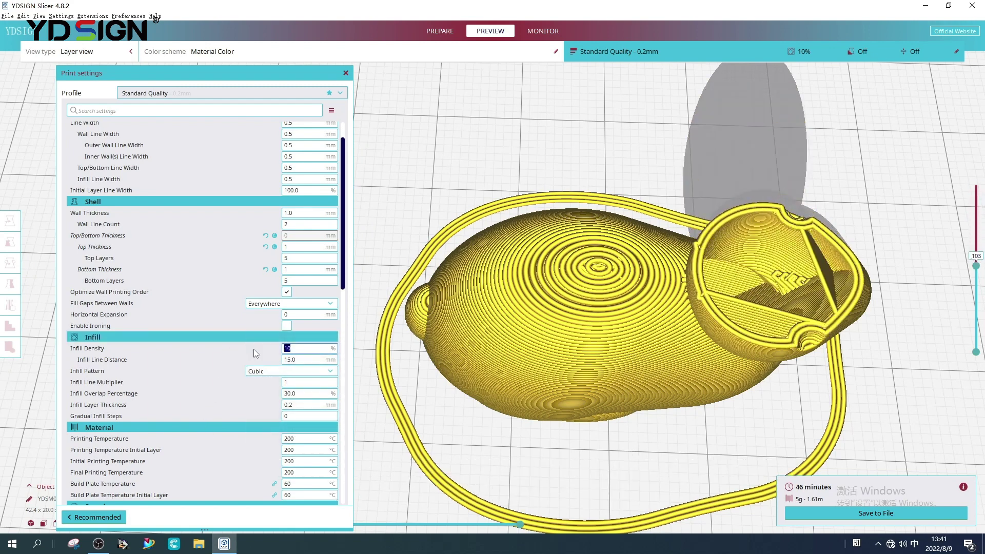
pyautogui.write('100')
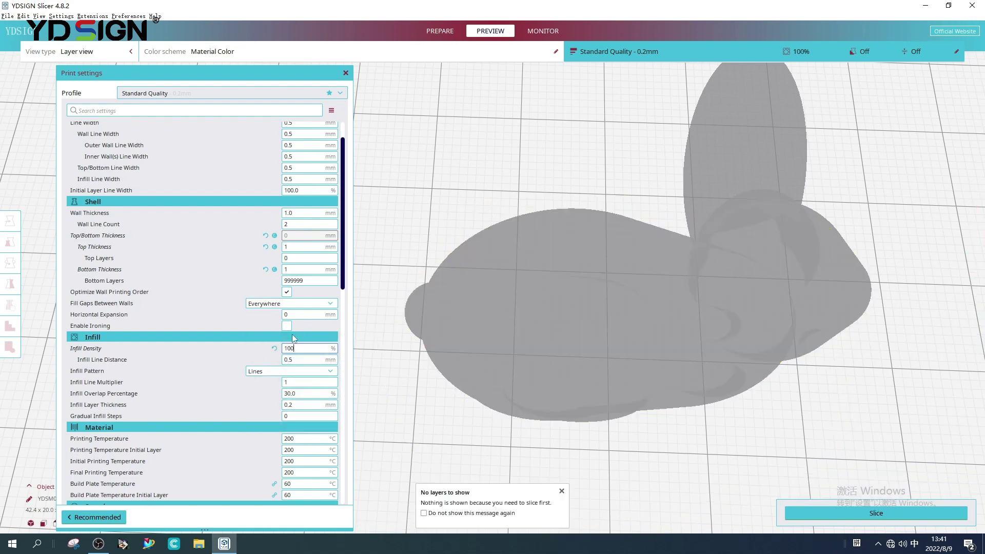
pyautogui.click(849, 515)
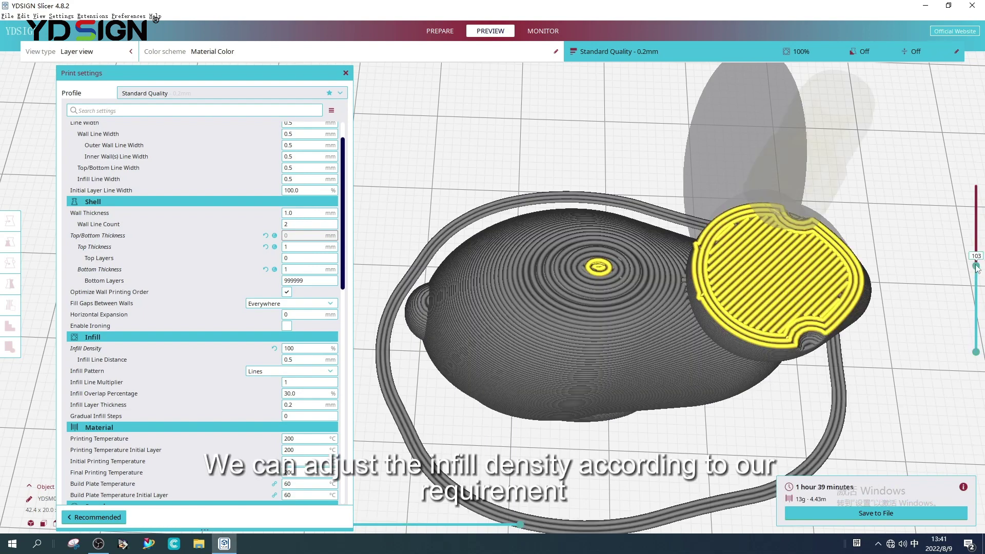
pyautogui.moveTo(976, 263)
pyautogui.mouseDown()
pyautogui.moveTo(975, 246)
pyautogui.moveTo(976, 278)
pyautogui.mouseUp()
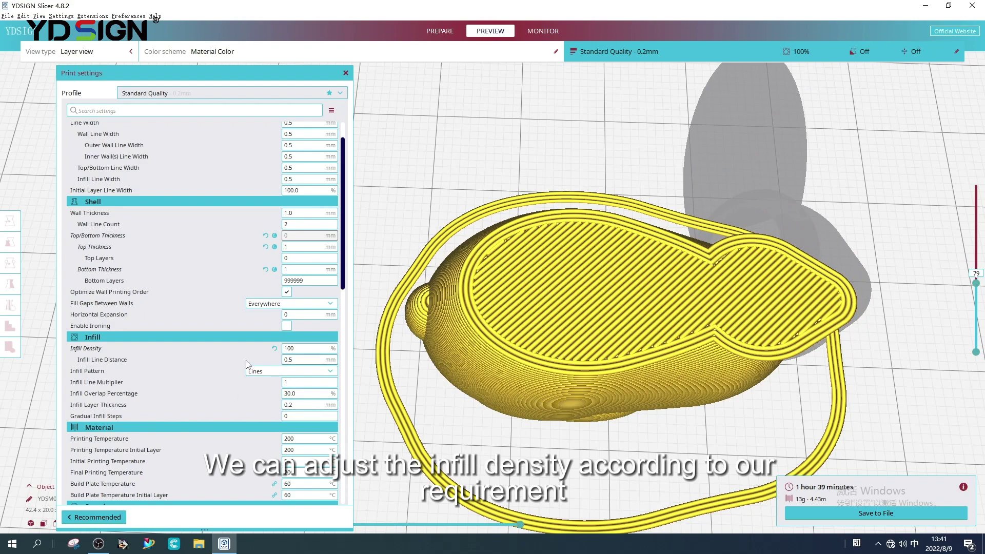
pyautogui.scroll(-1, 247, 363)
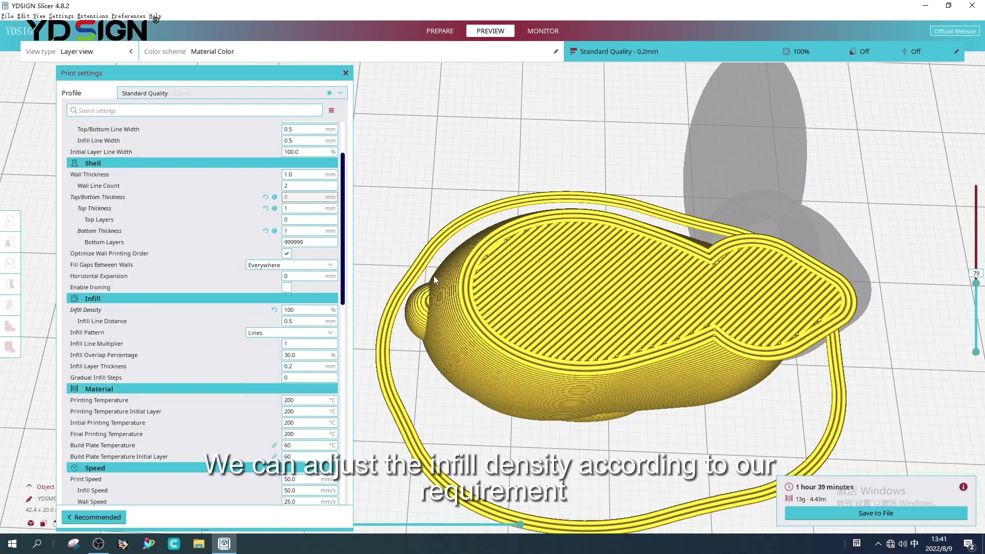
pyautogui.moveTo(500, 323)
pyautogui.mouseDown(button='right')
pyautogui.moveTo(493, 304)
pyautogui.moveTo(539, 224)
pyautogui.moveTo(526, 263)
pyautogui.mouseUp(button='right')
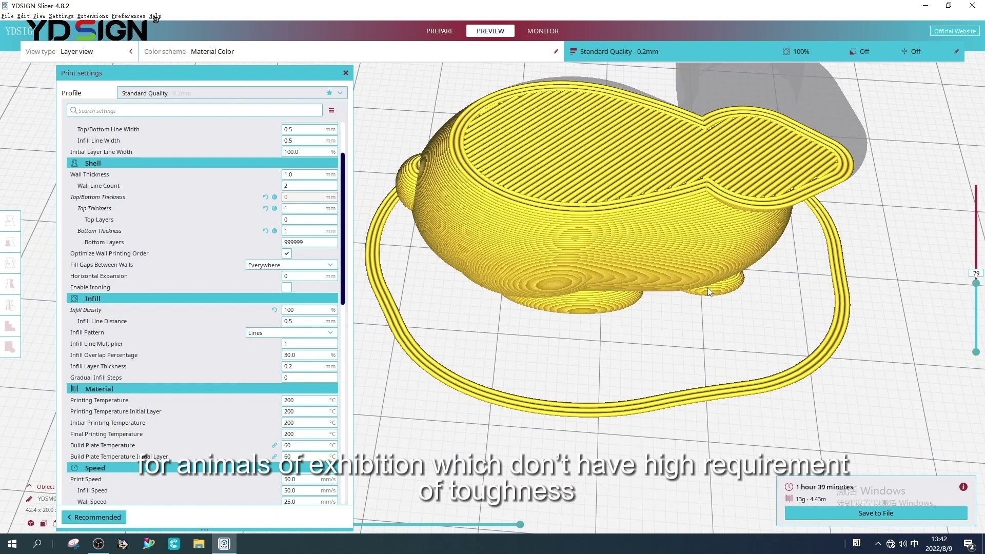
pyautogui.scroll(2, 707, 288)
pyautogui.moveTo(695, 316)
pyautogui.mouseDown(button='right')
pyautogui.moveTo(665, 316)
pyautogui.moveTo(628, 285)
pyautogui.mouseUp(button='right')
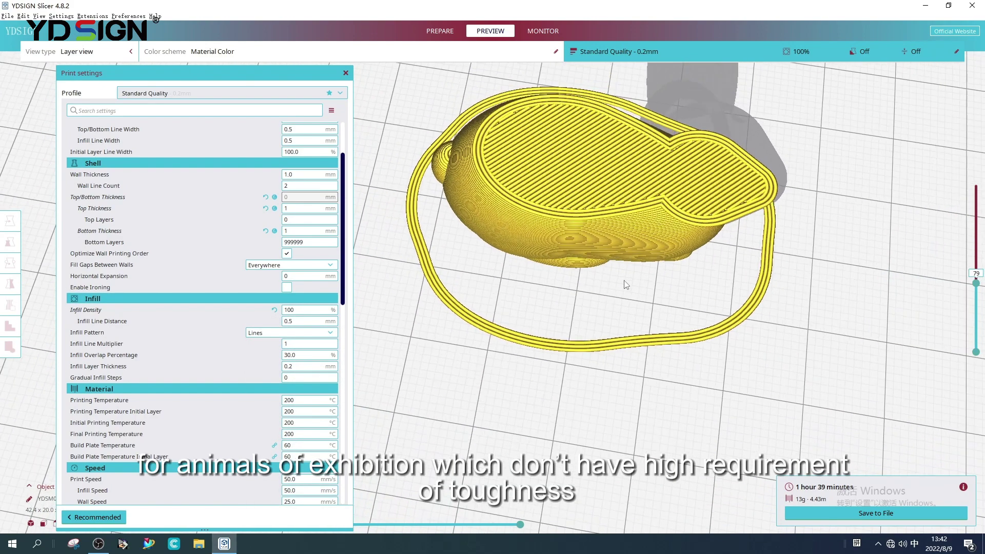
# Re-slice the rabbit at 15% infill and step the layer preview down to layer 83
pyautogui.doubleClick(300, 310)
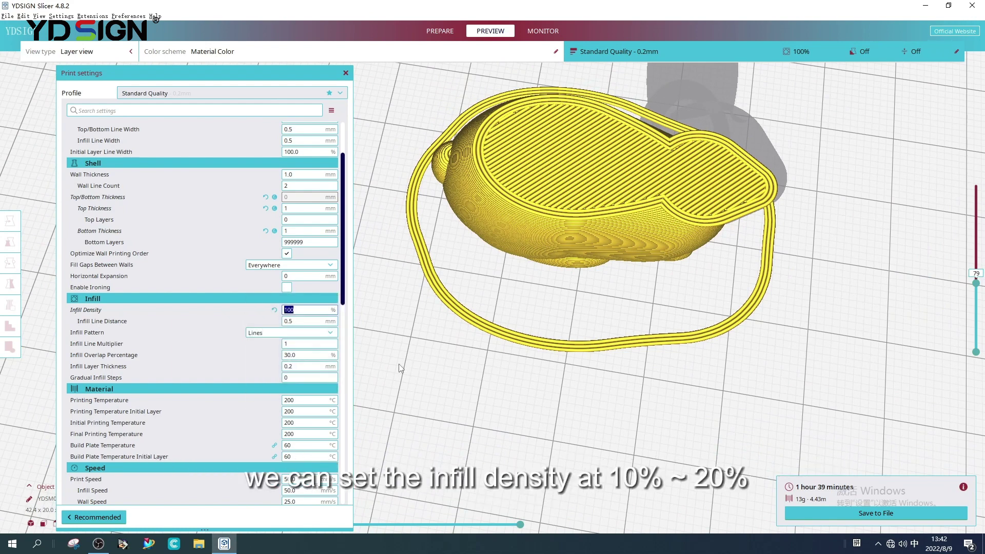
pyautogui.write('15')
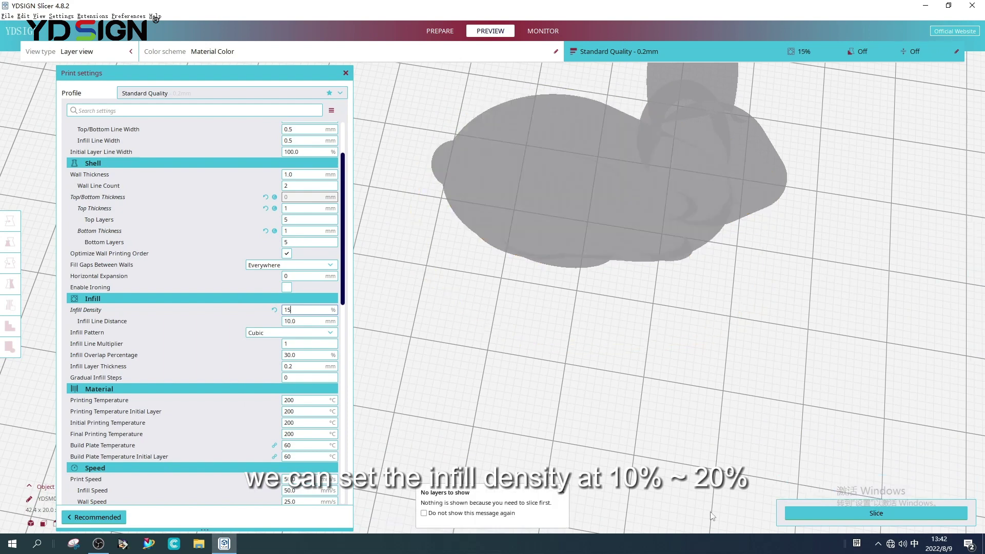
pyautogui.click(876, 514)
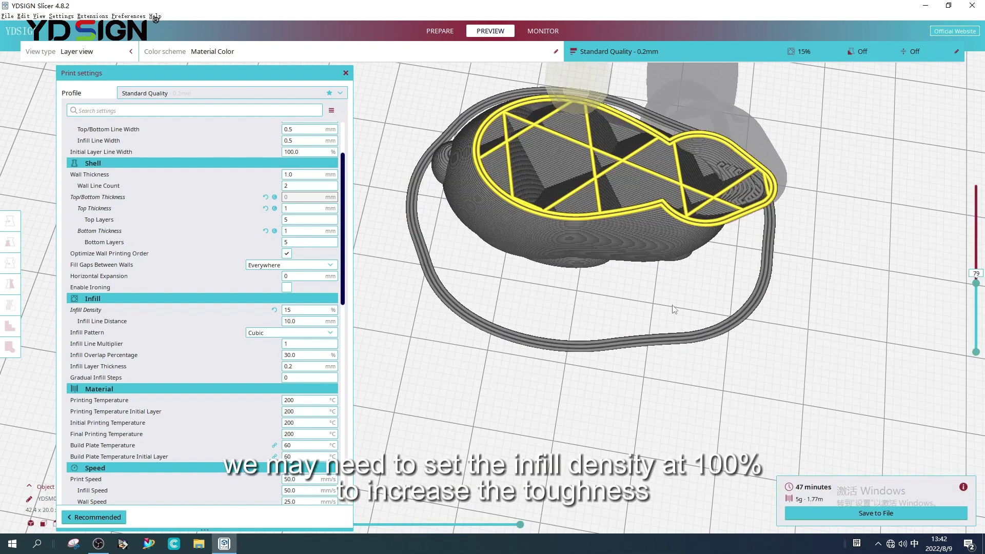
pyautogui.moveTo(672, 316); pyautogui.dragTo(679, 292, button='right')
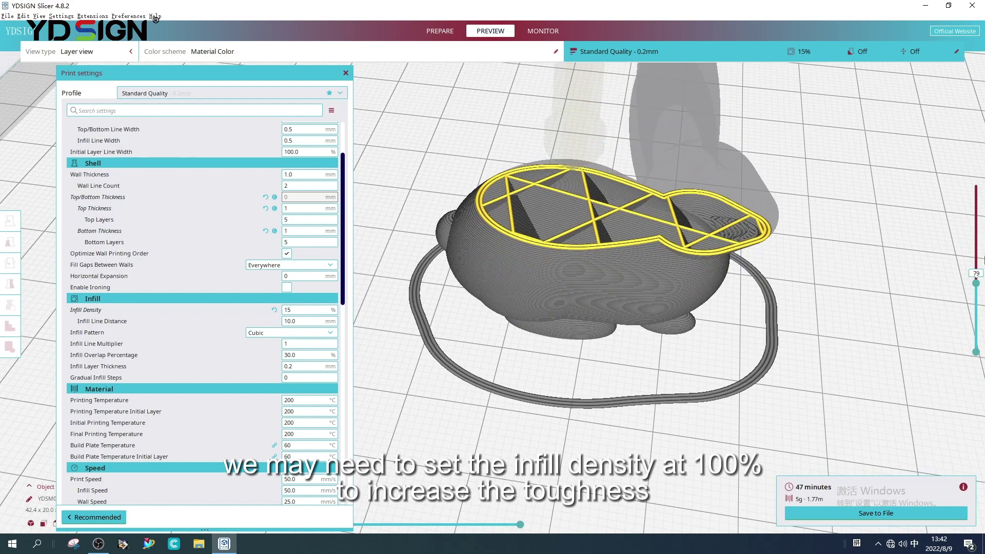
pyautogui.moveTo(977, 286)
pyautogui.mouseDown()
pyautogui.moveTo(966, 255)
pyautogui.moveTo(966, 279)
pyautogui.mouseUp()
pyautogui.moveTo(837, 304)
pyautogui.mouseDown(button='right')
pyautogui.moveTo(699, 308)
pyautogui.moveTo(535, 213)
pyautogui.mouseUp(button='right')
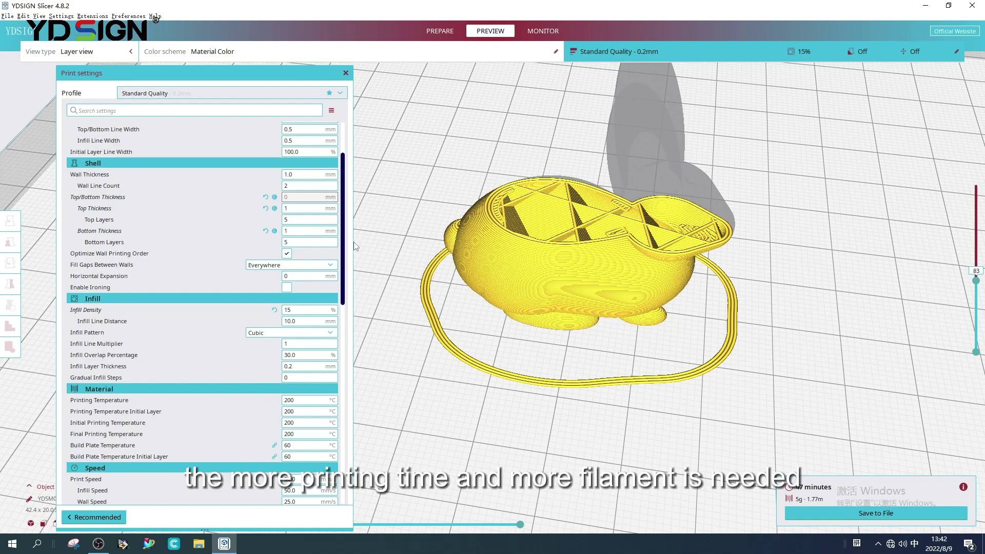
pyautogui.moveTo(503, 249); pyautogui.dragTo(517, 260, button='right')
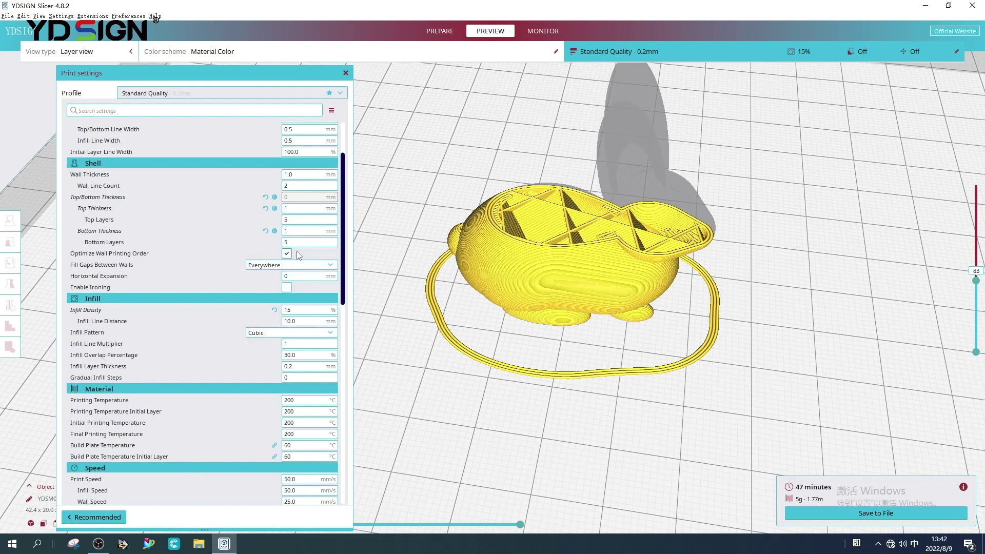
pyautogui.scroll(-1, 286, 250)
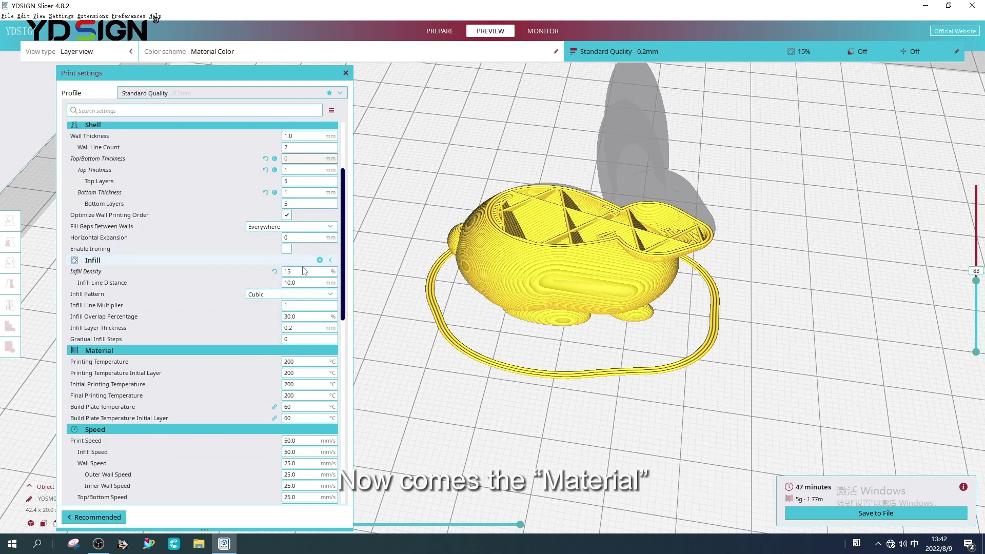
pyautogui.scroll(-2, 302, 266)
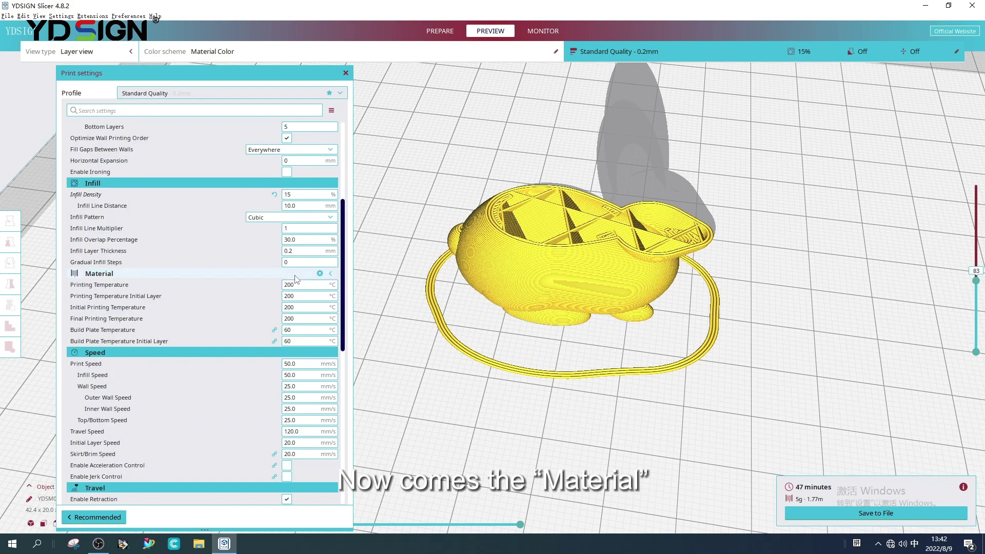
# Raise the printing temperature to 215 °C and re-slice the rabbit
pyautogui.doubleClick(291, 285)
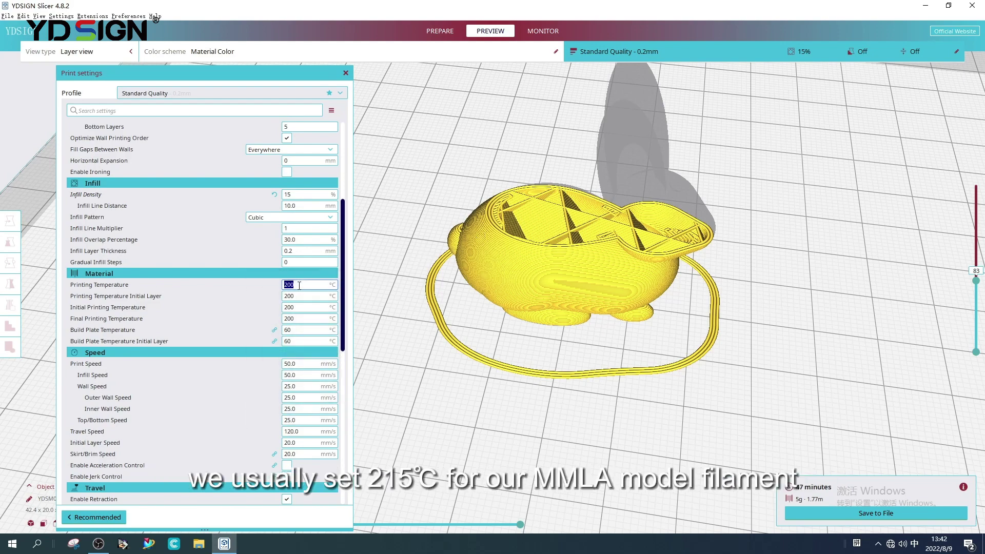
pyautogui.write('215')
pyautogui.press('Return')
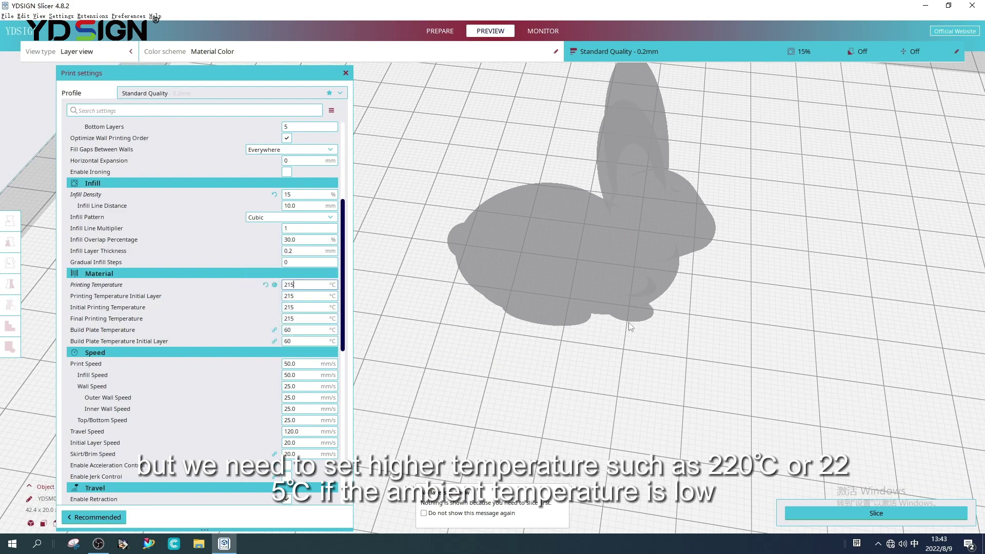
pyautogui.click(832, 513)
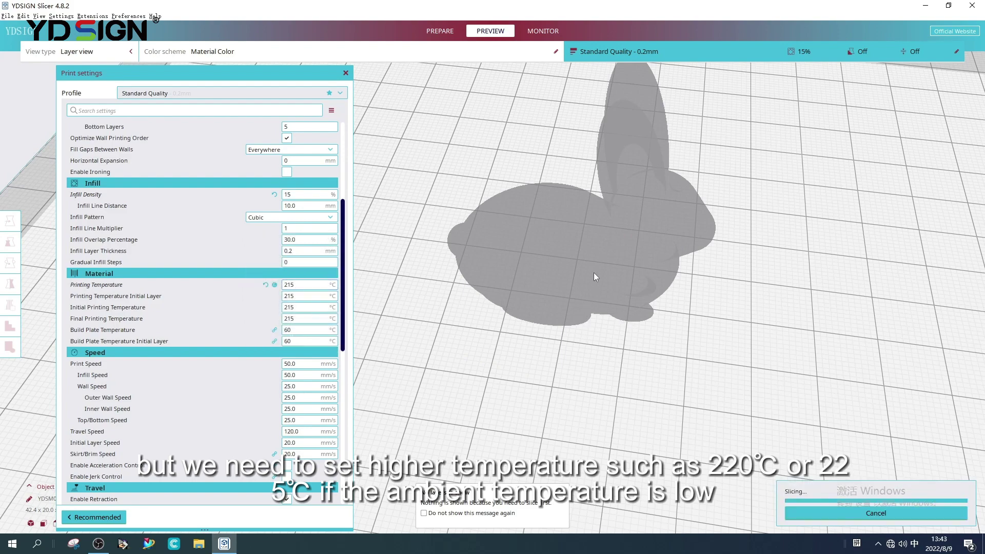
# Show all sliced layers, then lower the build plate temperature to 40 °C and re-slice
pyautogui.moveTo(603, 329); pyautogui.dragTo(612, 309, button='right')
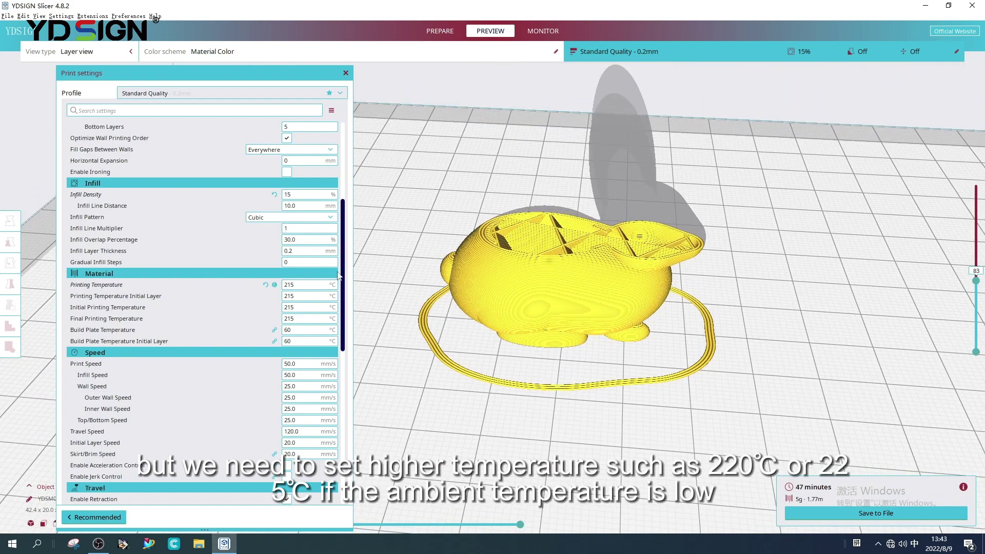
pyautogui.scroll(-1, 291, 275)
pyautogui.scroll(-1, 265, 278)
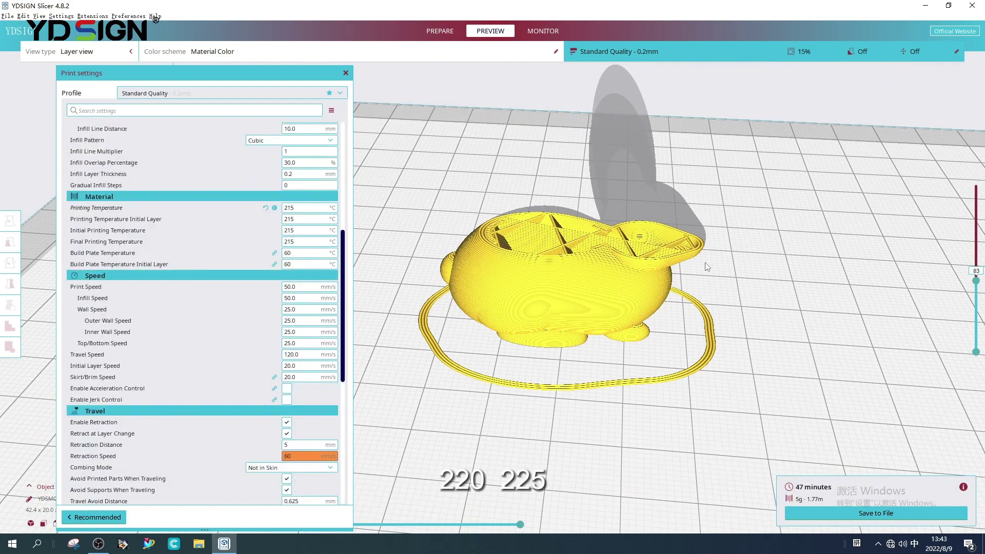
pyautogui.moveTo(976, 280); pyautogui.dragTo(976, 177)
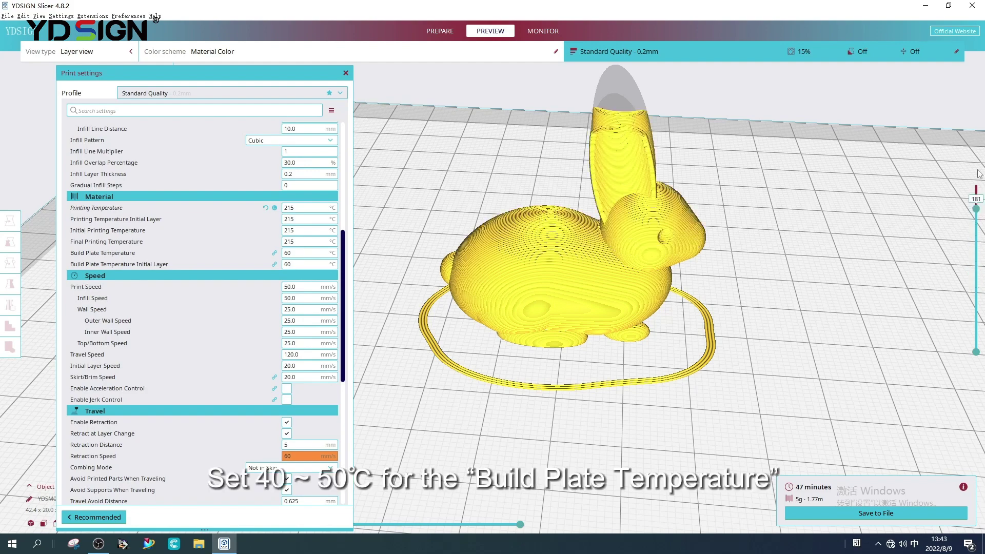
pyautogui.doubleClick(292, 252)
pyautogui.write('40')
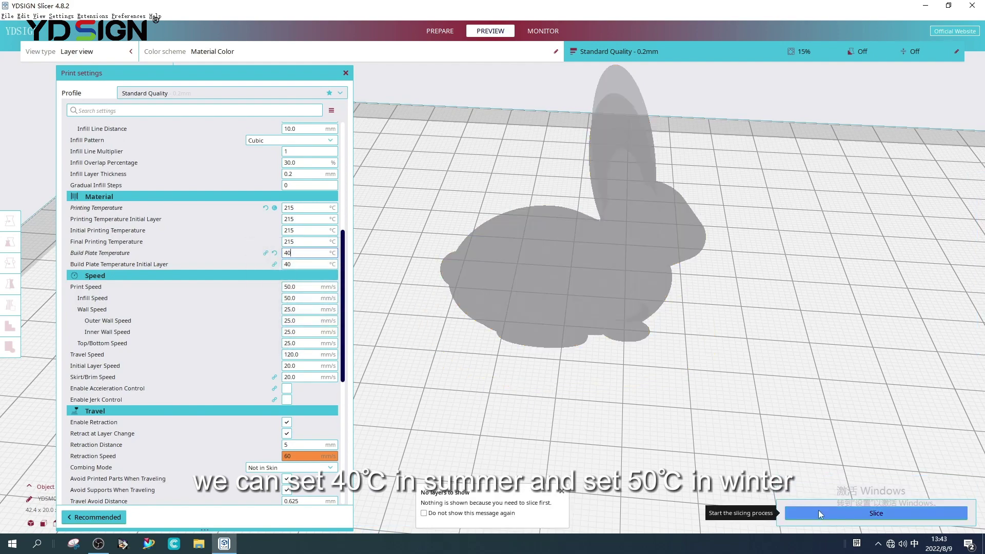
pyautogui.click(819, 510)
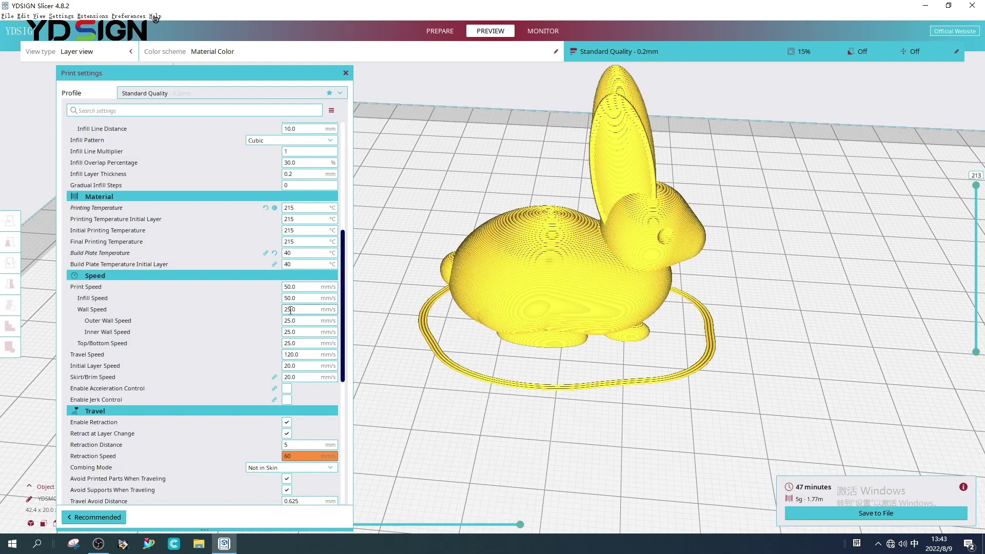
pyautogui.scroll(-2, 262, 296)
pyautogui.scroll(-2, 263, 295)
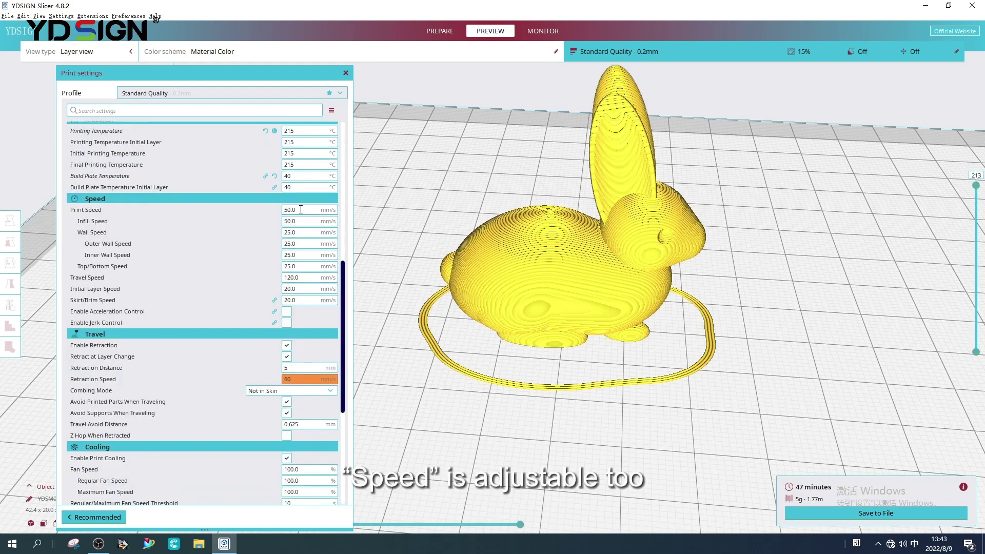
# Enter 40 mm/s for Print Speed, Wall Speed and Top/Bottom Speed
pyautogui.doubleClick(291, 210)
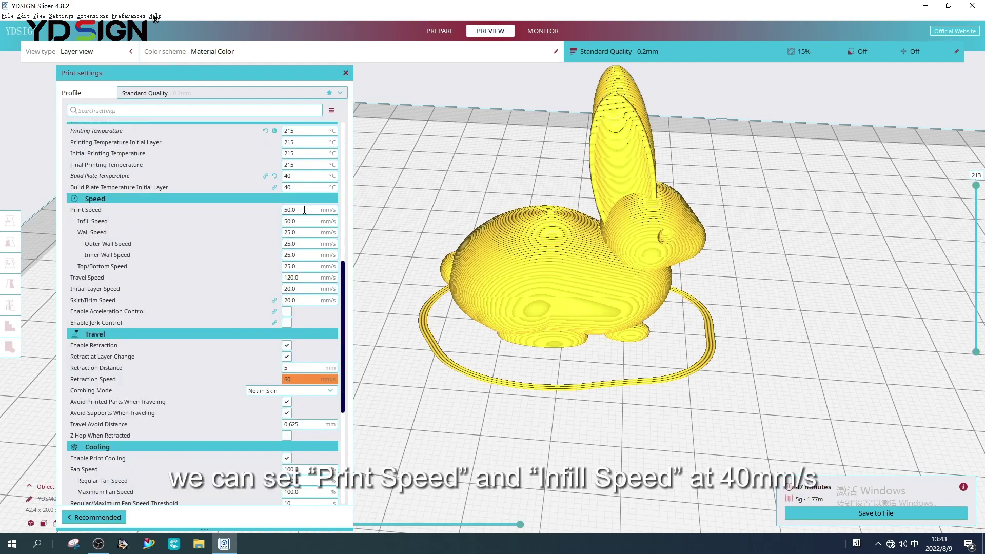
pyautogui.write('40')
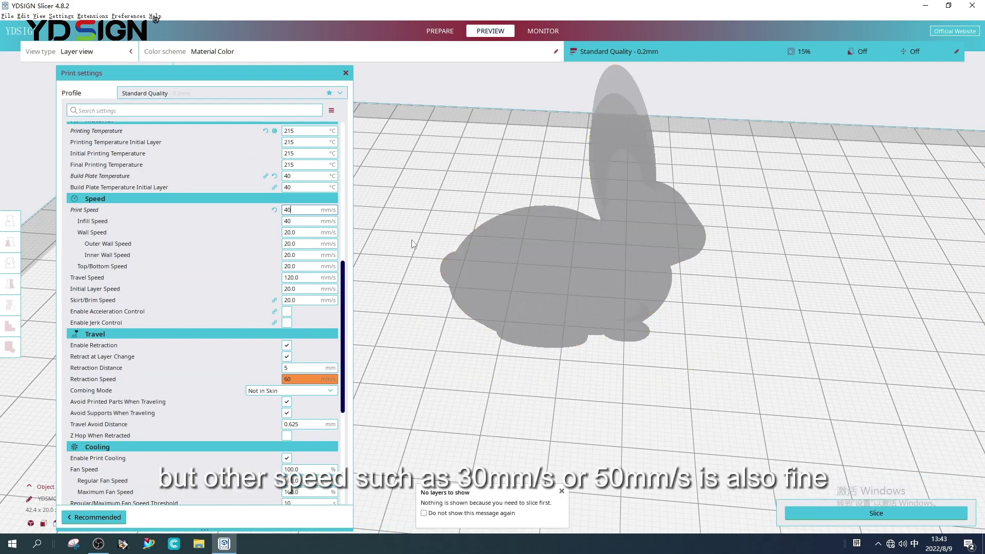
pyautogui.doubleClick(291, 232)
pyautogui.write('40')
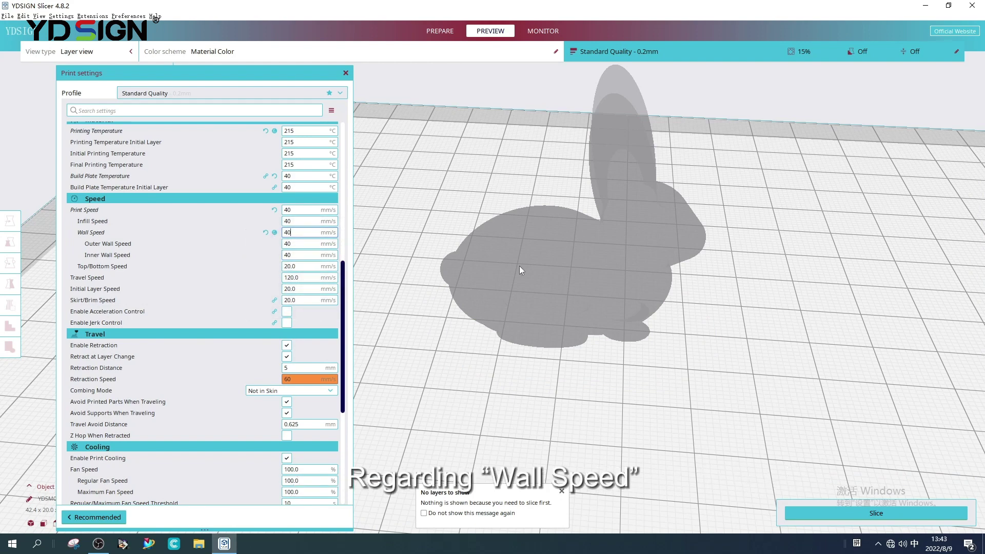
pyautogui.tripleClick(296, 265)
pyautogui.write('40')
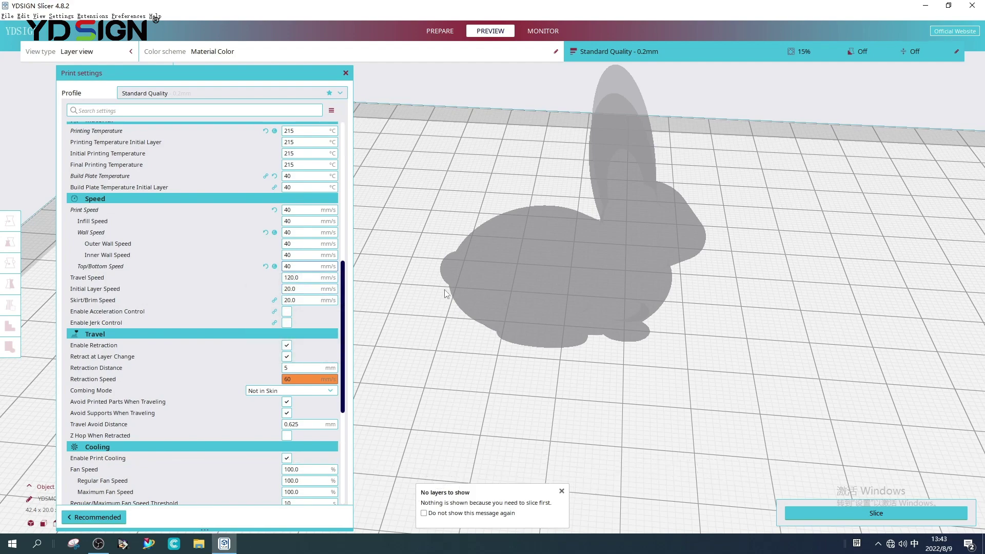
pyautogui.moveTo(556, 299); pyautogui.dragTo(594, 306, button='right')
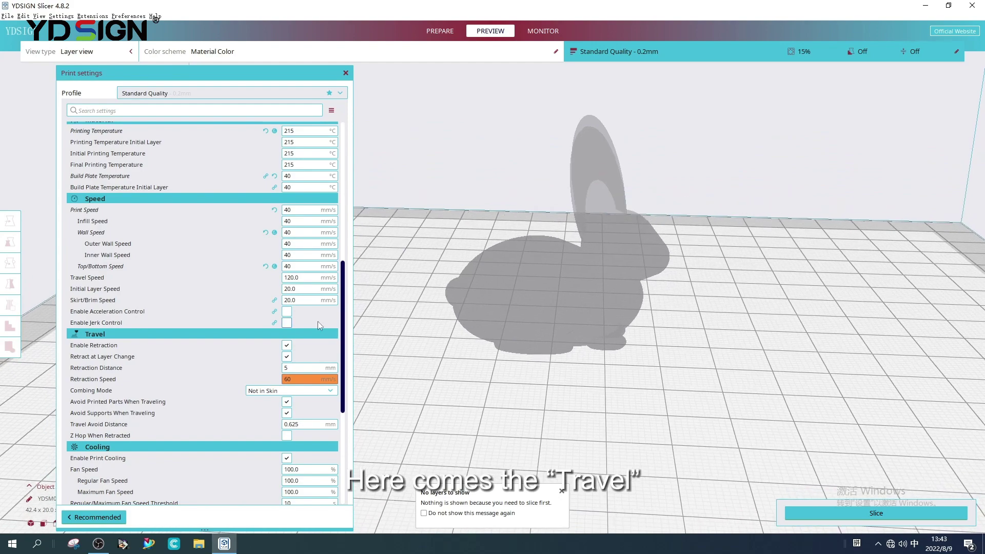
pyautogui.scroll(-2, 308, 332)
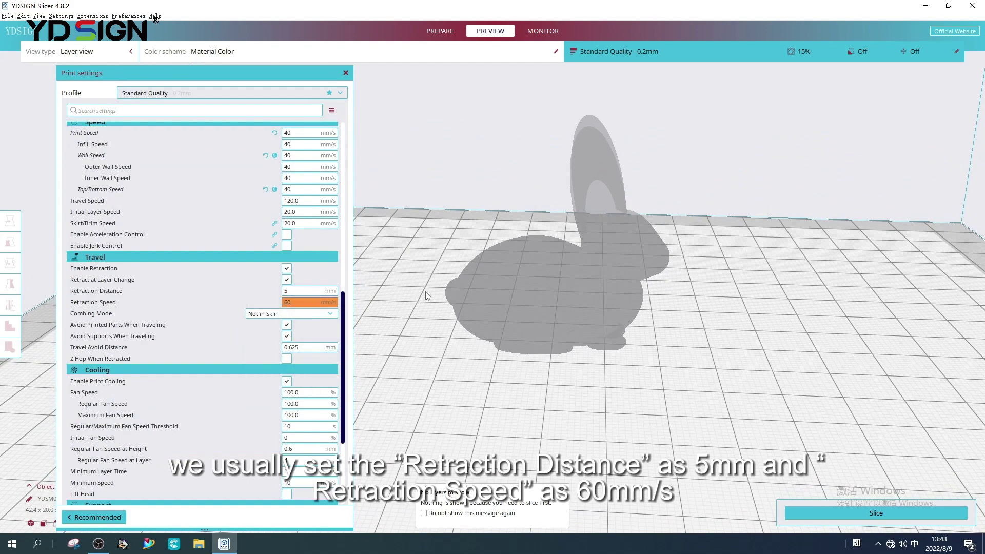
pyautogui.click(294, 292)
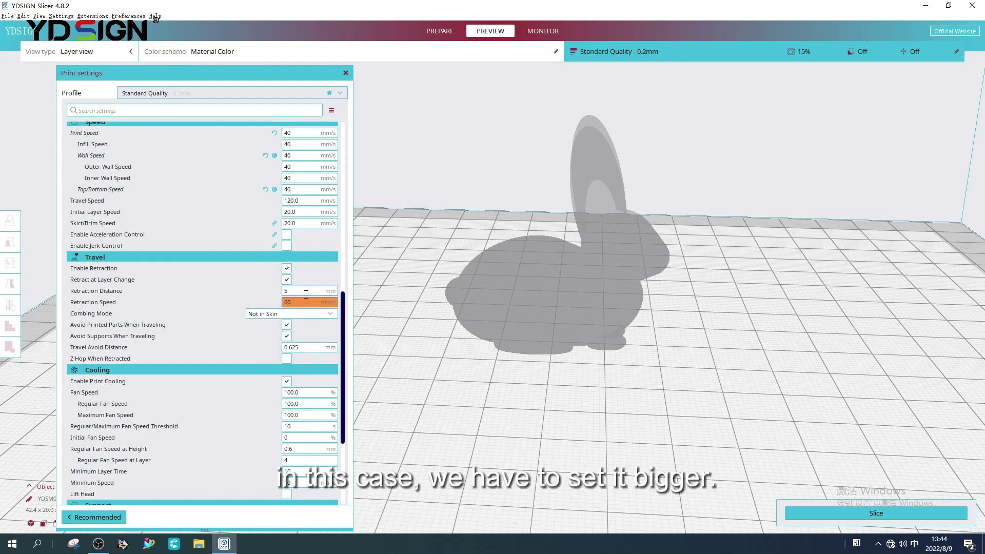
pyautogui.scroll(-1, 306, 294)
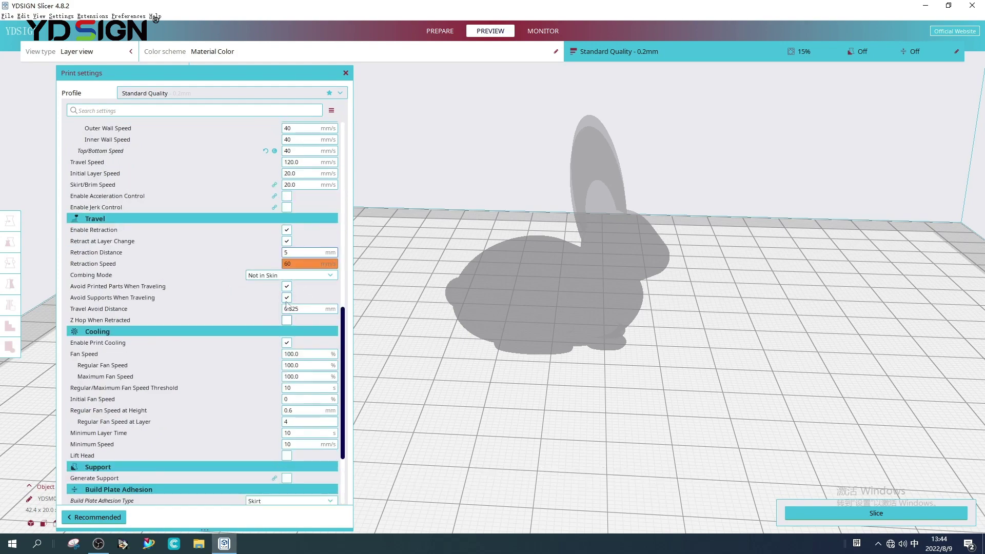
pyautogui.scroll(-2, 172, 256)
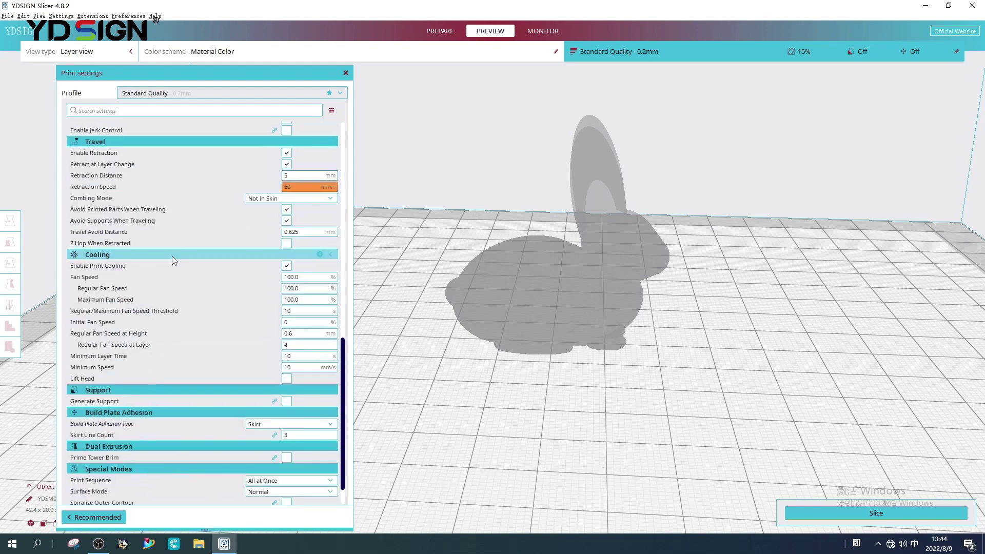
pyautogui.scroll(-1, 175, 257)
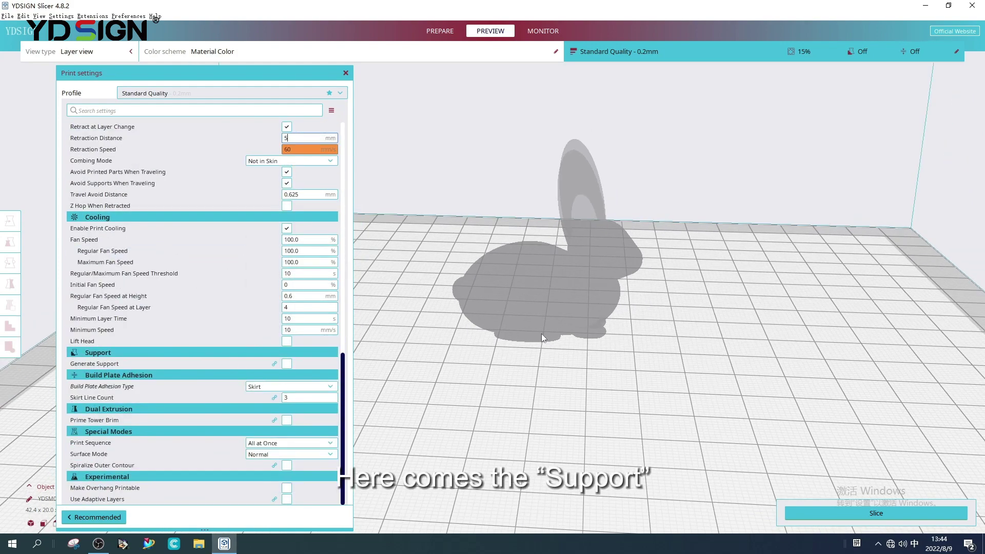
# In Prepare, keep Skirt as the build plate adhesion type and slice the rabbit
pyautogui.moveTo(578, 344); pyautogui.dragTo(594, 216, button='right')
pyautogui.click(440, 31)
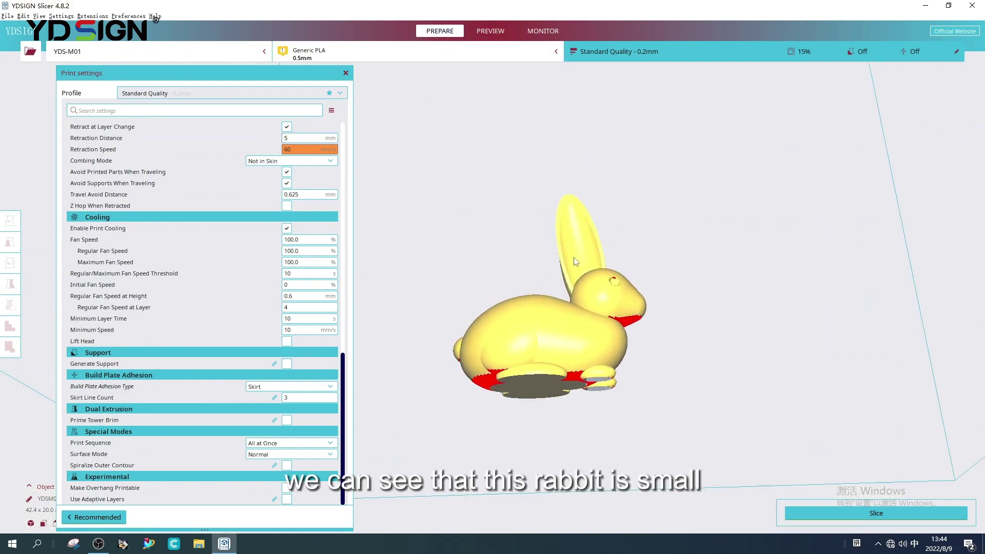
pyautogui.moveTo(569, 323)
pyautogui.mouseDown(button='right')
pyautogui.moveTo(586, 200)
pyautogui.moveTo(625, 285)
pyautogui.moveTo(603, 283)
pyautogui.mouseUp(button='right')
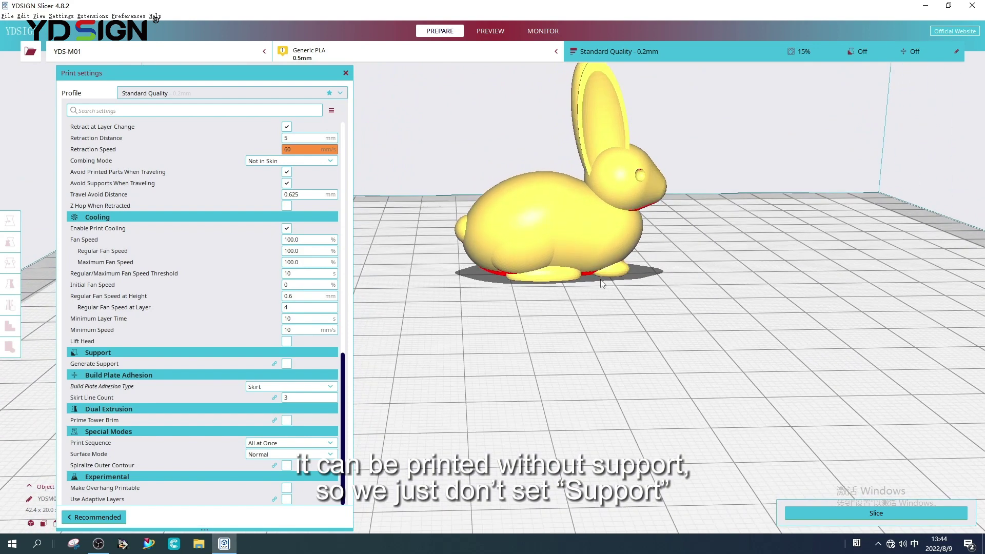
pyautogui.moveTo(154, 387)
pyautogui.click(272, 387)
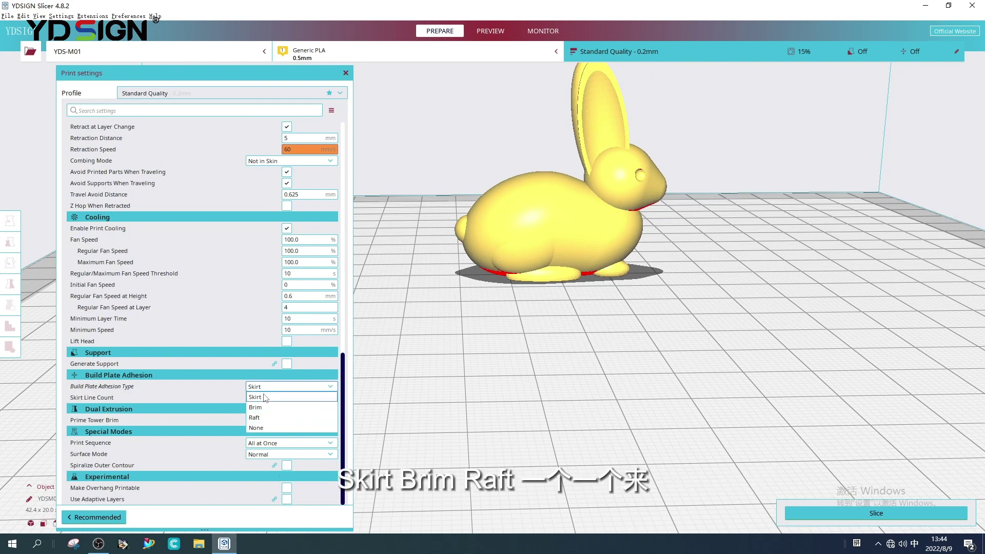
pyautogui.click(264, 397)
pyautogui.click(876, 514)
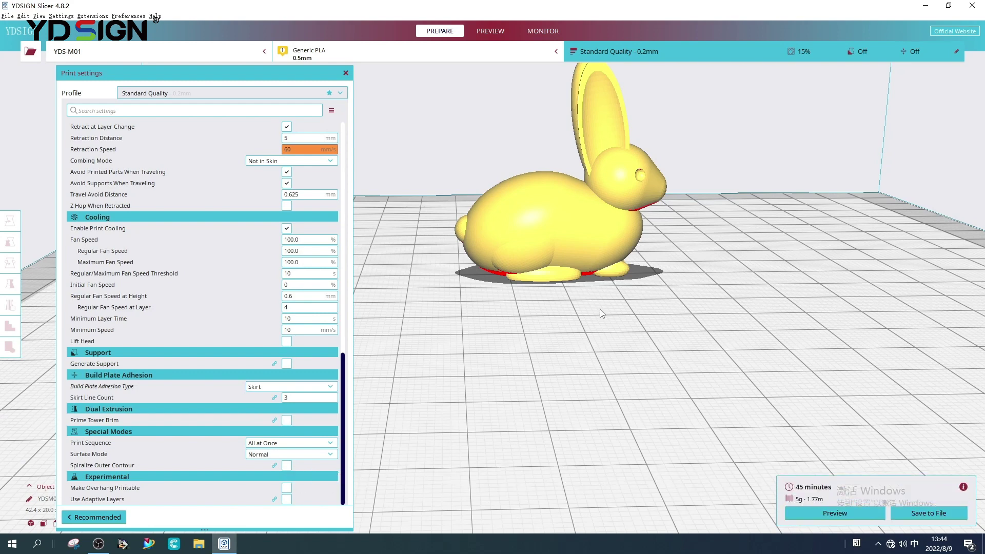
# Preview the sliced rabbit's layers and orbit around it to inspect the skirt
pyautogui.click(491, 31)
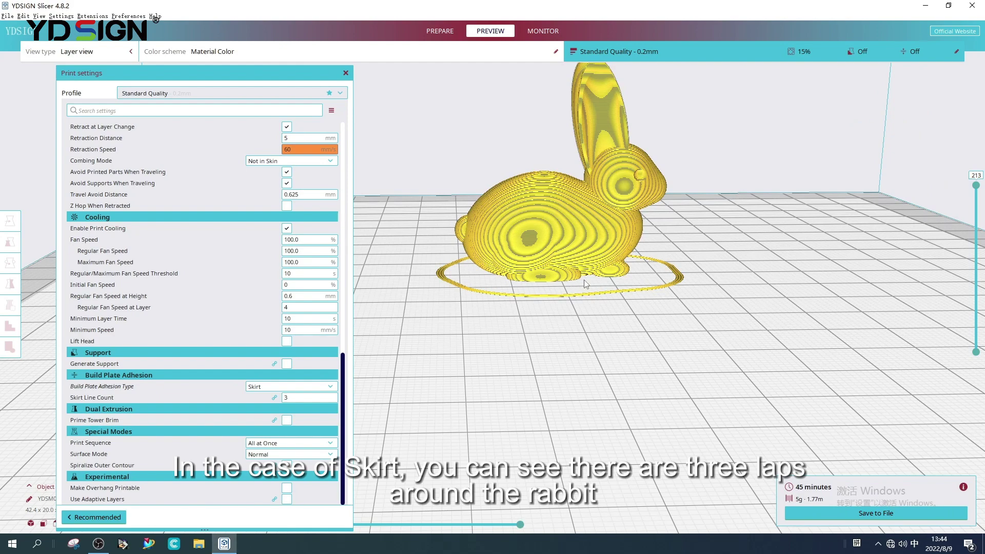
pyautogui.moveTo(585, 283); pyautogui.dragTo(599, 373, button='right')
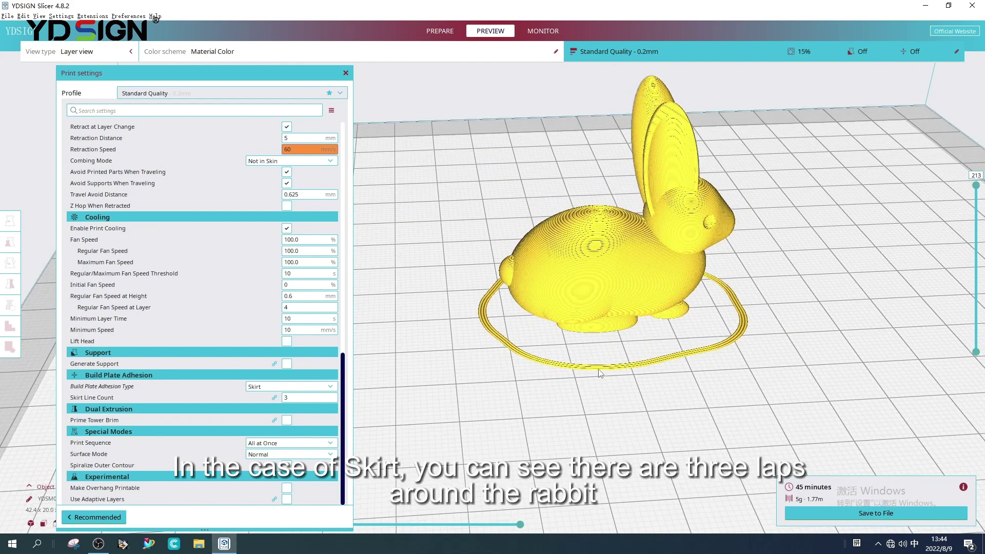
pyautogui.scroll(3, 598, 374)
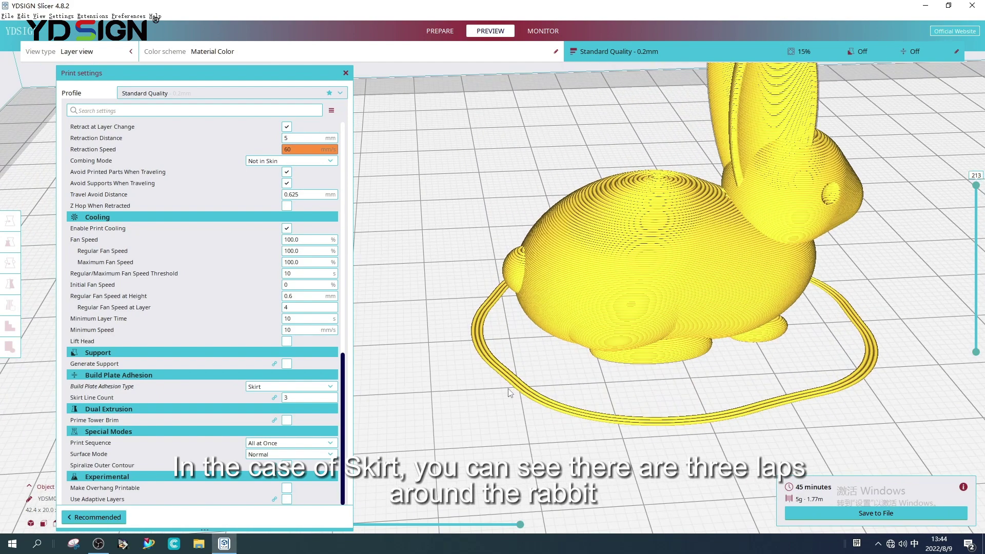
pyautogui.scroll(2, 540, 410)
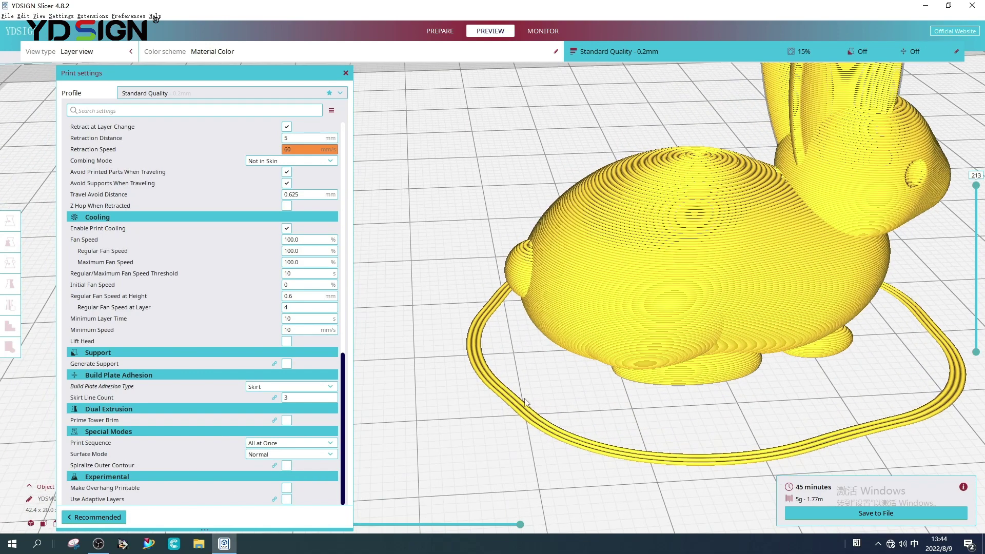
pyautogui.moveTo(507, 408); pyautogui.dragTo(527, 393, button='middle')
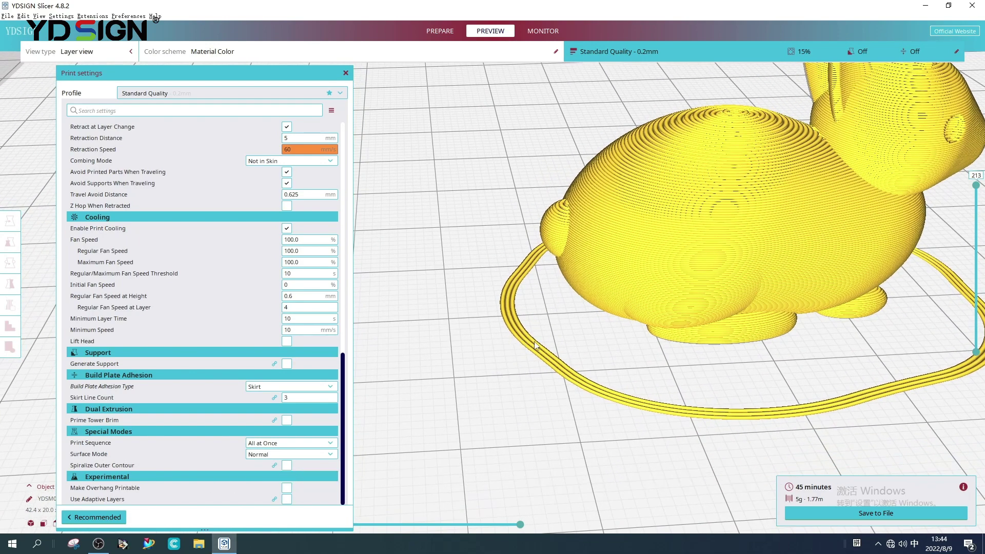
pyautogui.moveTo(696, 344)
pyautogui.mouseDown(button='right')
pyautogui.moveTo(579, 284)
pyautogui.moveTo(768, 324)
pyautogui.moveTo(708, 306)
pyautogui.mouseUp(button='right')
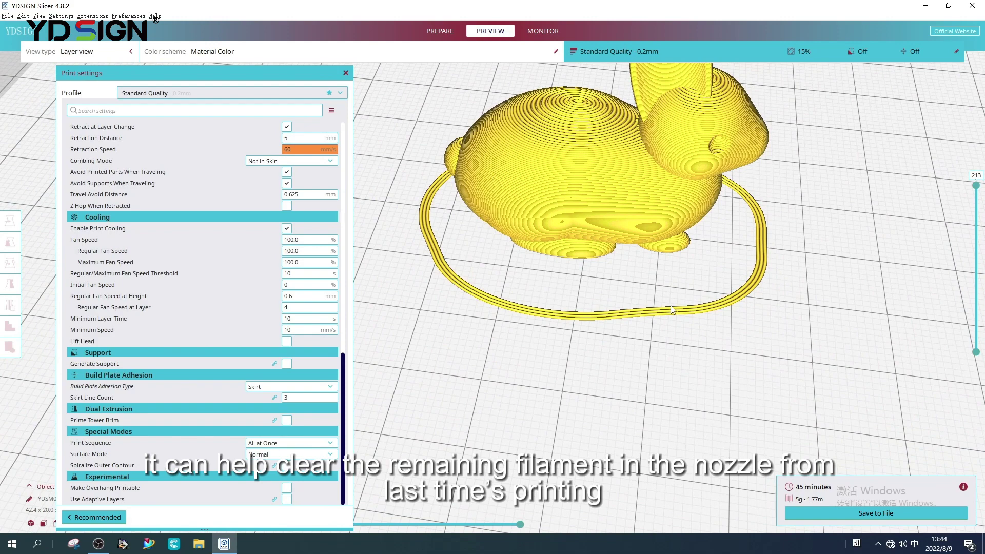
pyautogui.scroll(4, 585, 328)
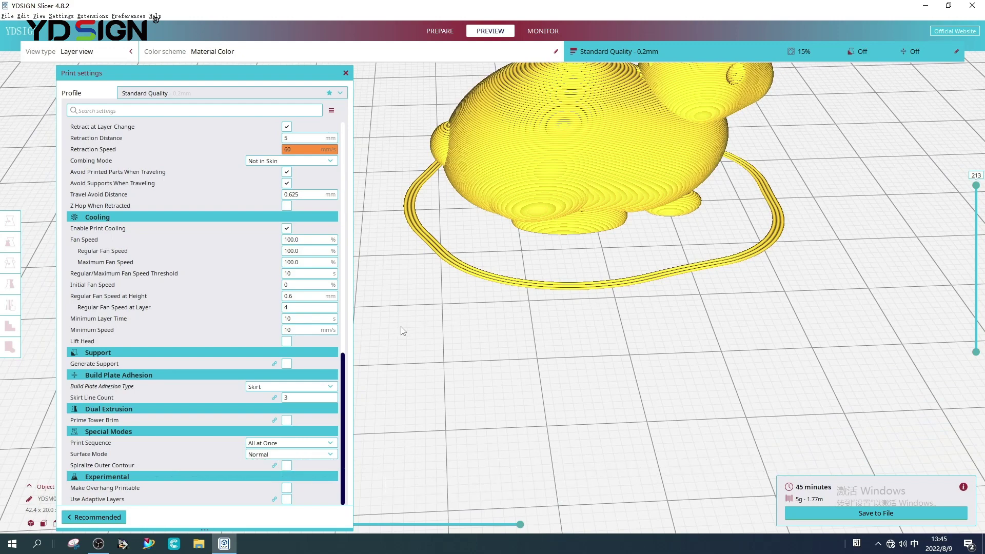
pyautogui.click(291, 387)
pyautogui.click(270, 408)
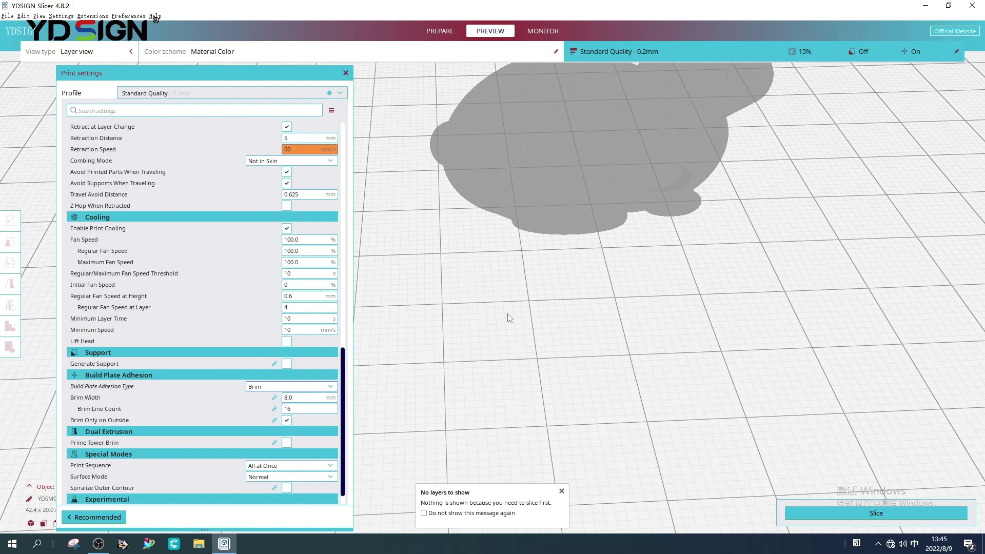
pyautogui.click(812, 510)
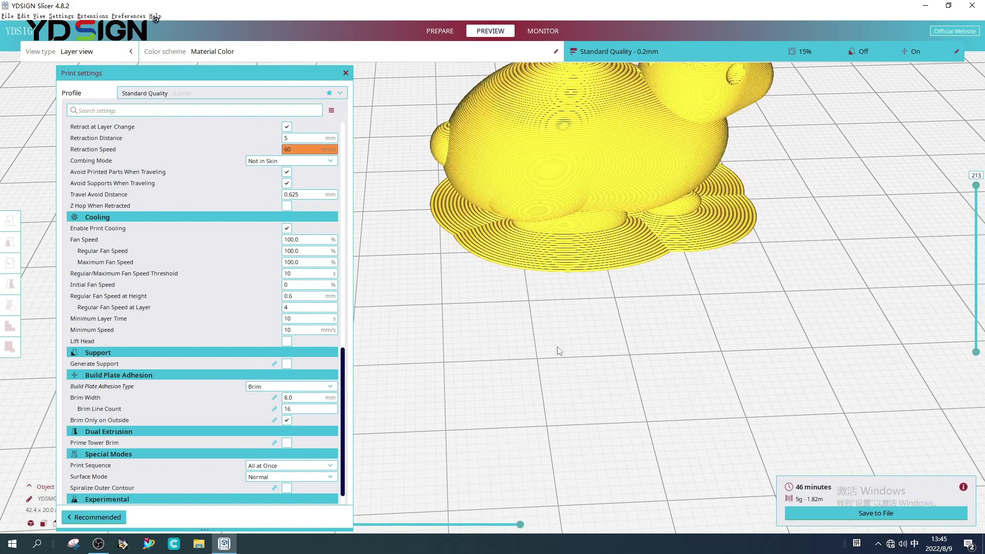
pyautogui.moveTo(557, 332)
pyautogui.mouseDown(button='right')
pyautogui.moveTo(552, 245)
pyautogui.moveTo(551, 329)
pyautogui.mouseUp(button='right')
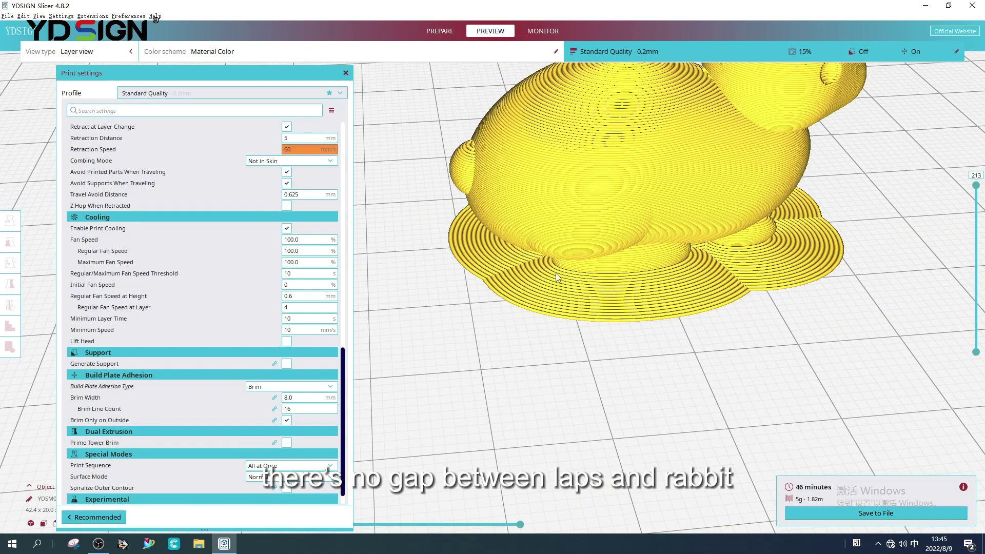
pyautogui.moveTo(557, 277); pyautogui.dragTo(562, 324, button='right')
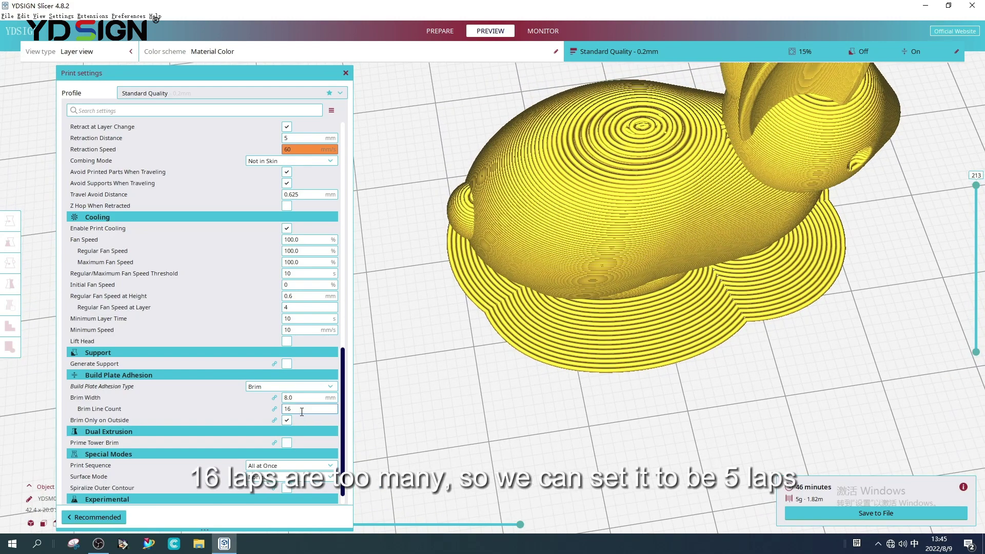
pyautogui.doubleClick(288, 409)
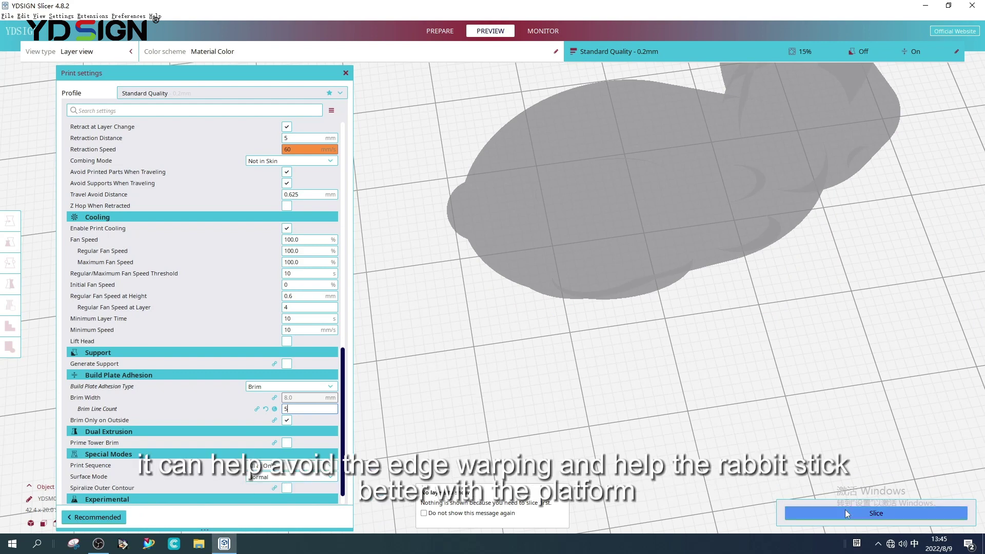
pyautogui.click(846, 513)
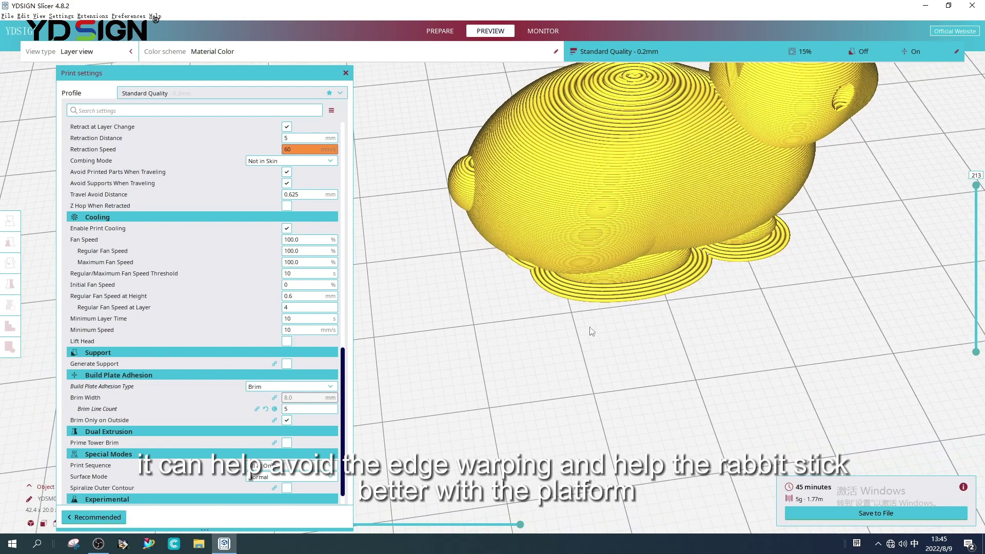
pyautogui.scroll(5, 592, 238)
pyautogui.moveTo(590, 285); pyautogui.dragTo(548, 285, button='right')
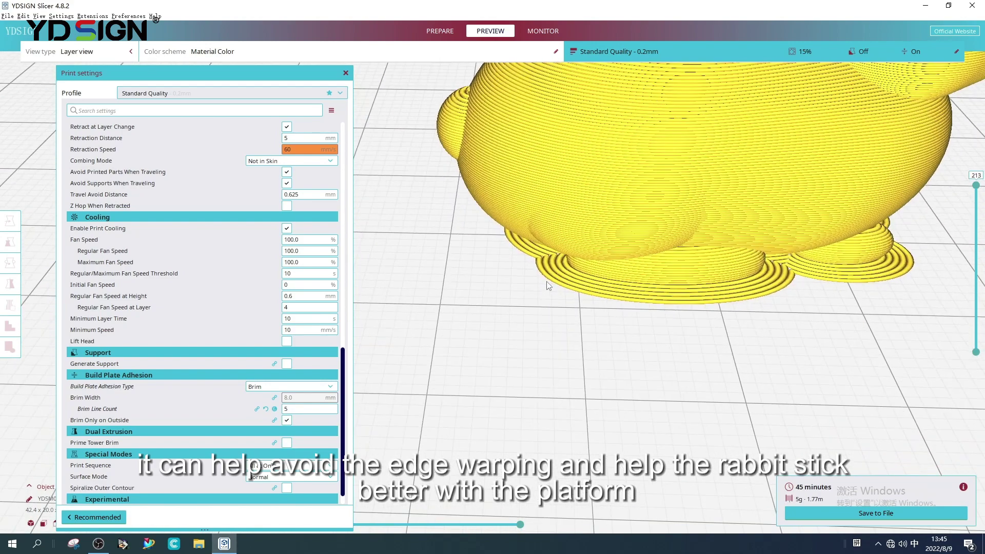
pyautogui.moveTo(683, 306)
pyautogui.mouseDown(button='right')
pyautogui.moveTo(622, 257)
pyautogui.moveTo(588, 283)
pyautogui.mouseUp(button='right')
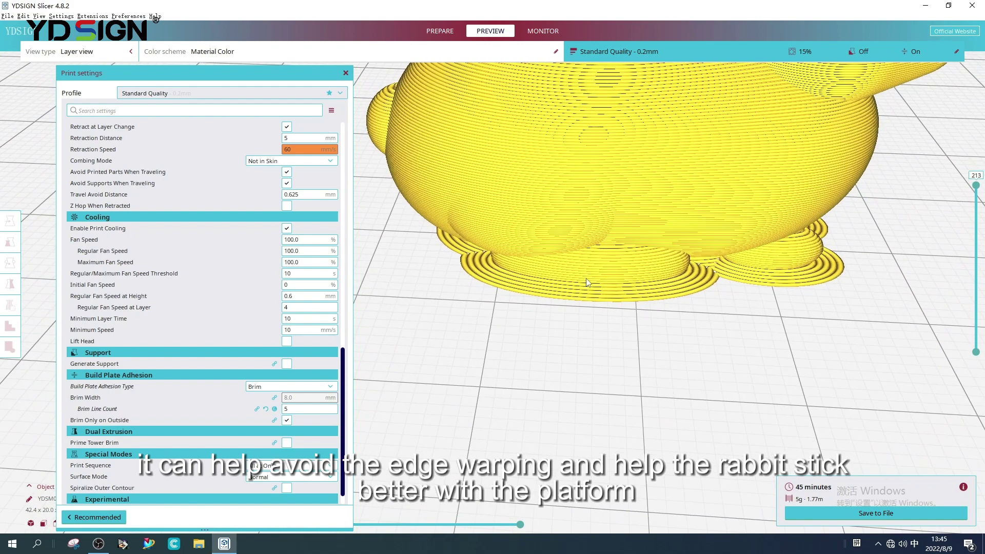
pyautogui.scroll(-1, 588, 282)
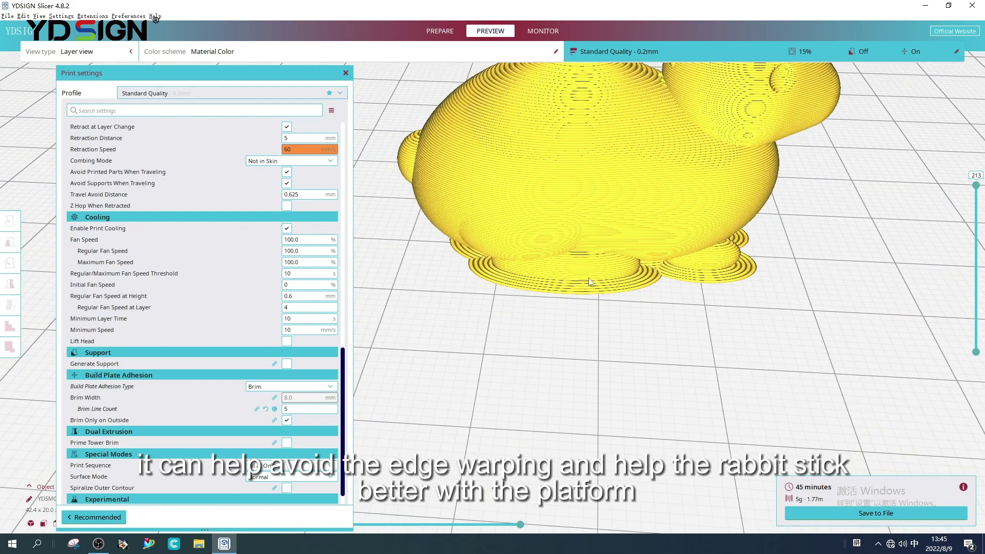
pyautogui.scroll(-1, 303, 364)
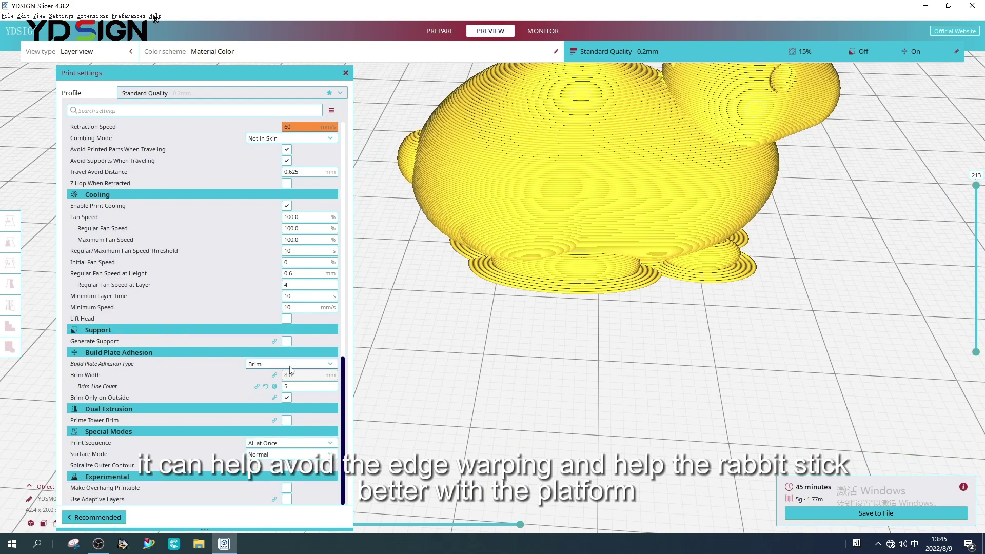
# Slice the rabbit with Raft adhesion and inspect the raft from above
pyautogui.click(304, 364)
pyautogui.click(292, 400)
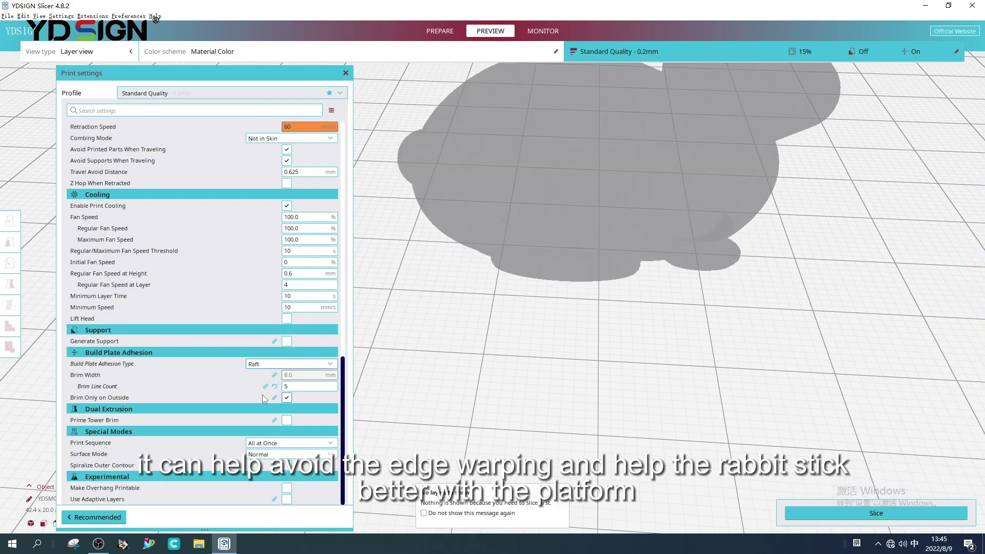
pyautogui.scroll(1, 639, 354)
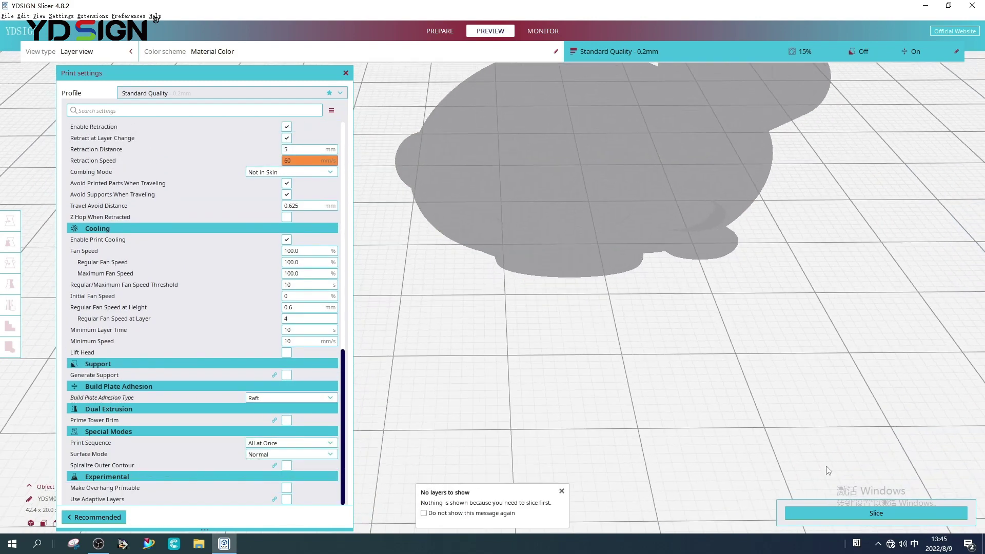
pyautogui.click(840, 511)
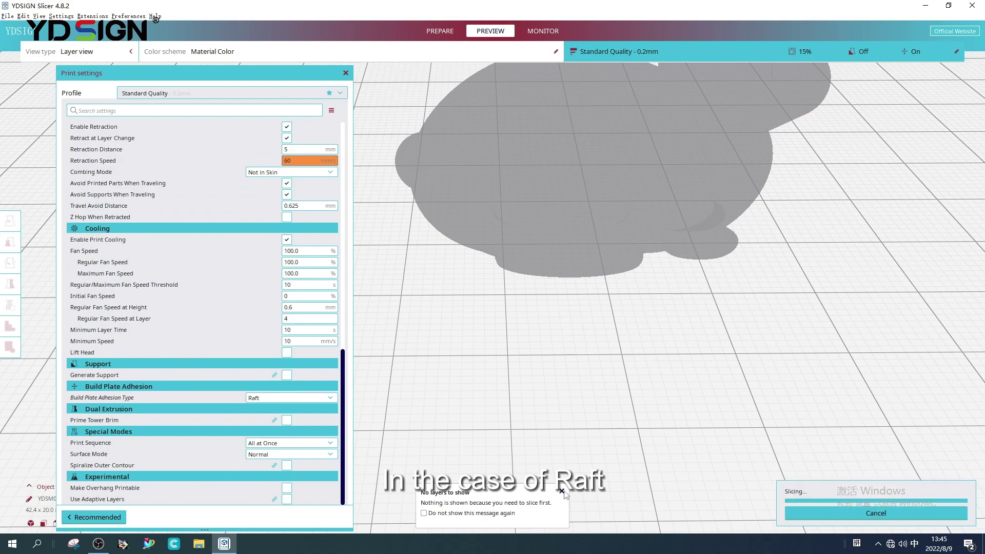
pyautogui.scroll(3, 583, 254)
pyautogui.moveTo(623, 264); pyautogui.dragTo(794, 253, button='right')
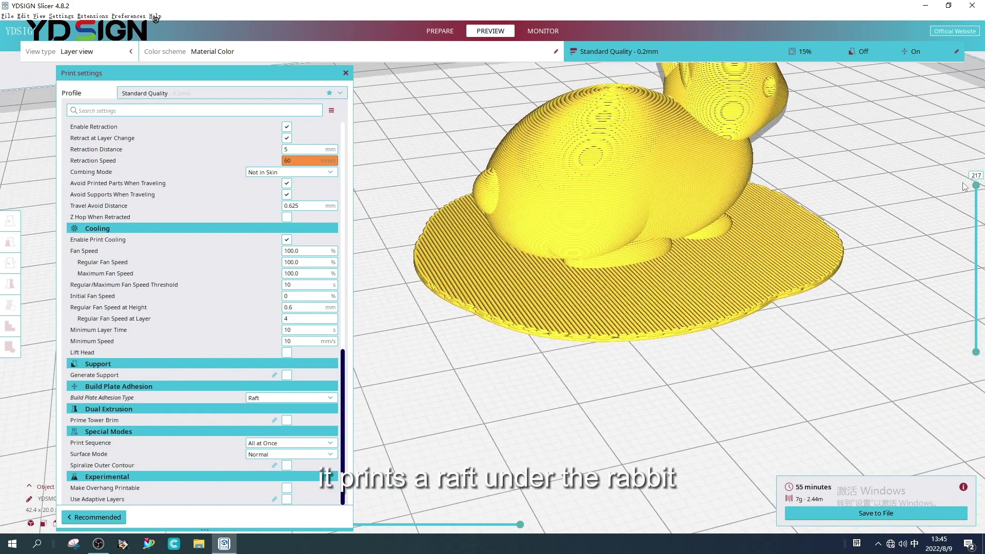
pyautogui.moveTo(976, 185)
pyautogui.mouseDown()
pyautogui.moveTo(976, 342)
pyautogui.moveTo(976, 183)
pyautogui.mouseUp()
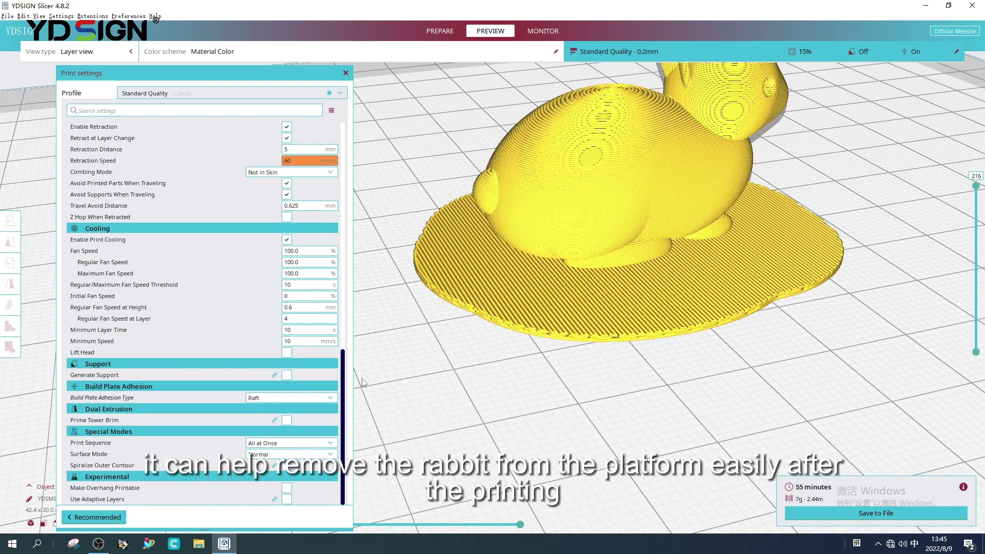
pyautogui.click(317, 399)
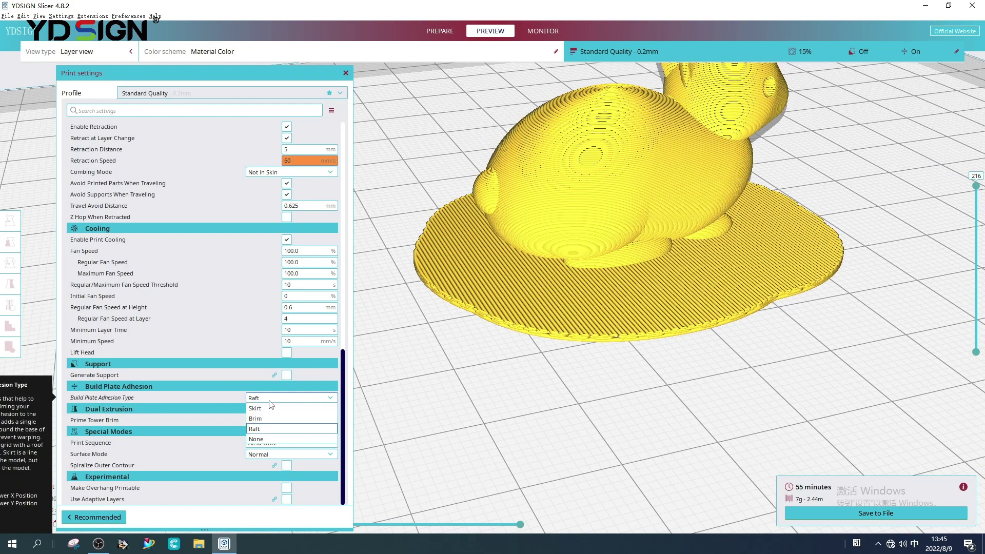
# Slice with Skirt adhesion (45 minutes, 5 g), lowering the layer slider to view the infill
pyautogui.click(255, 408)
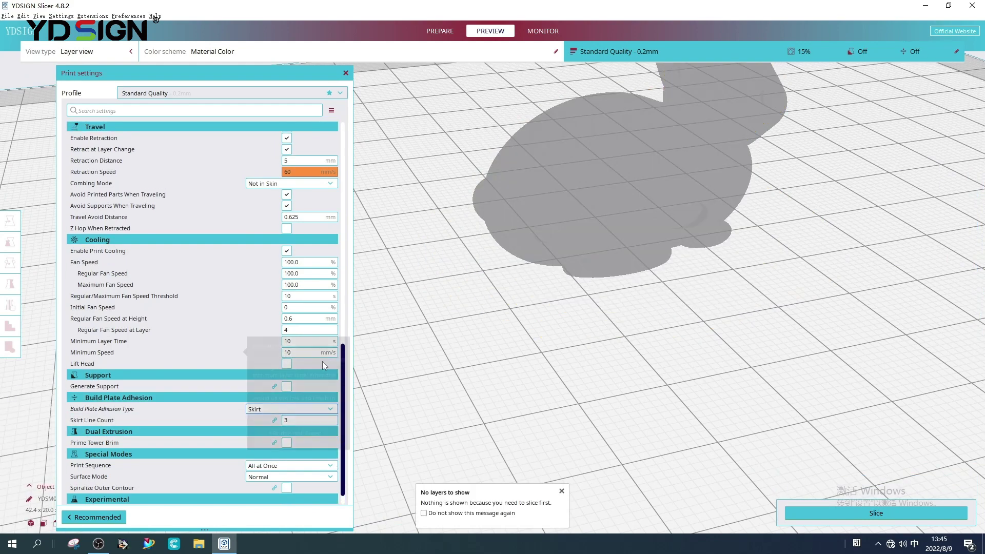
pyautogui.scroll(-1, 316, 372)
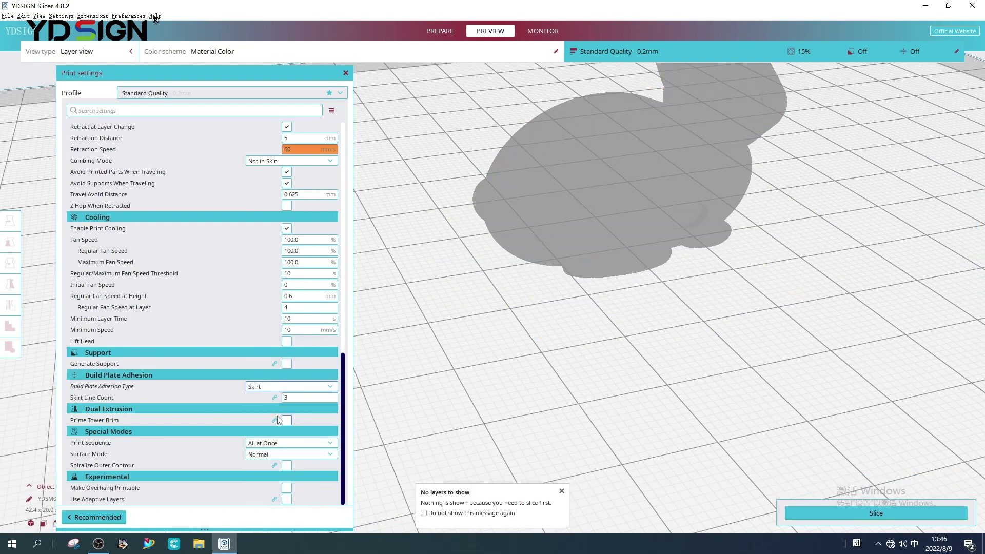
pyautogui.scroll(5, 293, 367)
pyautogui.scroll(4, 293, 367)
pyautogui.scroll(4, 293, 367)
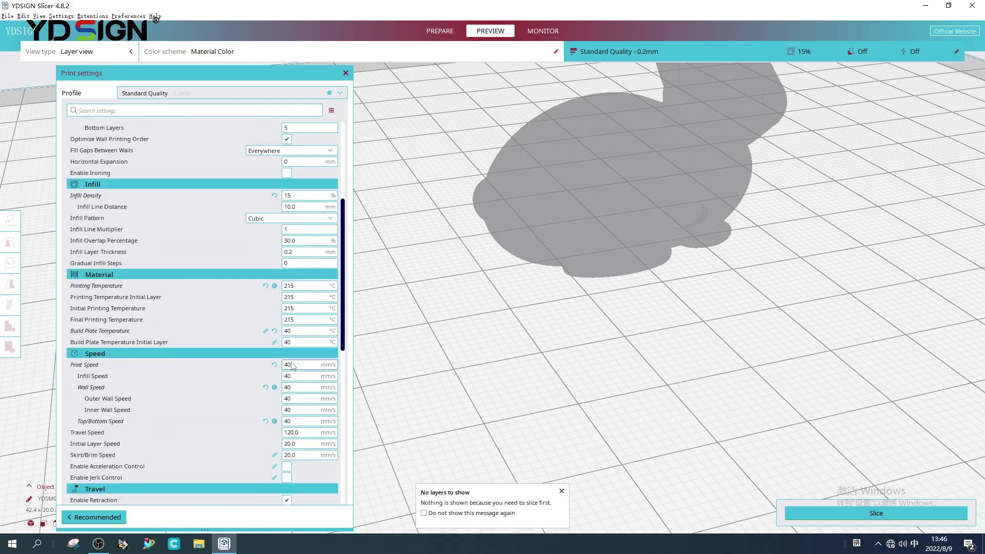
pyautogui.scroll(3, 293, 368)
pyautogui.scroll(2, 293, 367)
pyautogui.scroll(4, 292, 364)
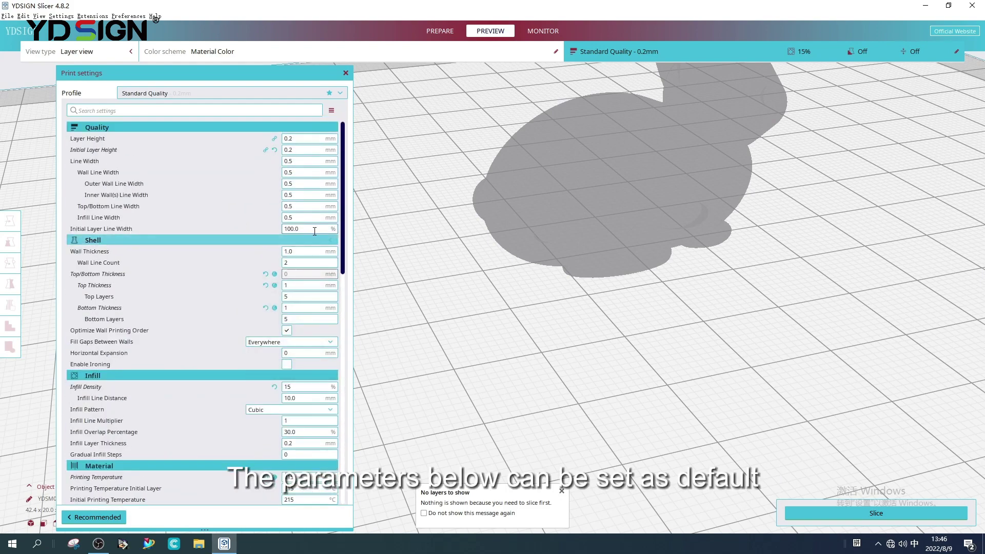
pyautogui.click(815, 513)
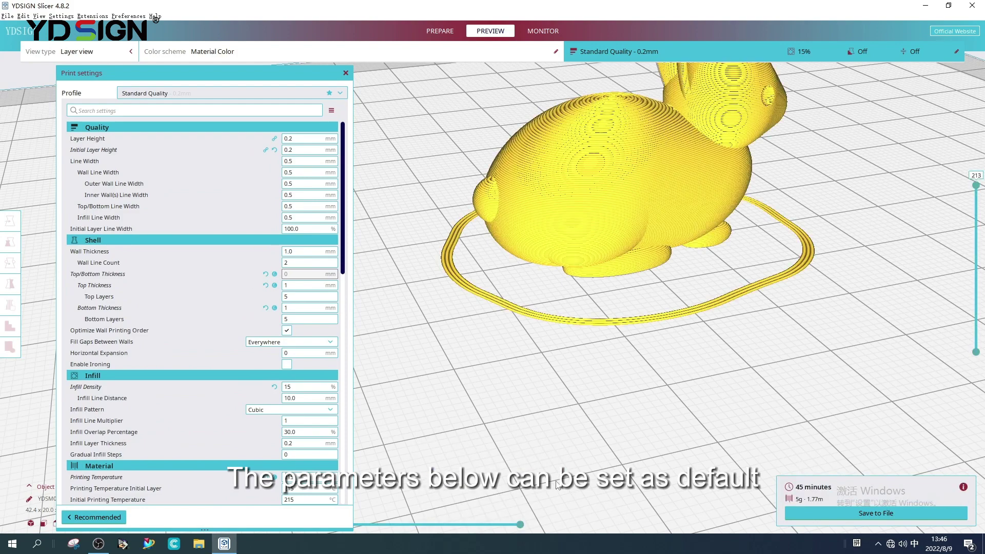
pyautogui.moveTo(723, 281); pyautogui.dragTo(703, 285, button='right')
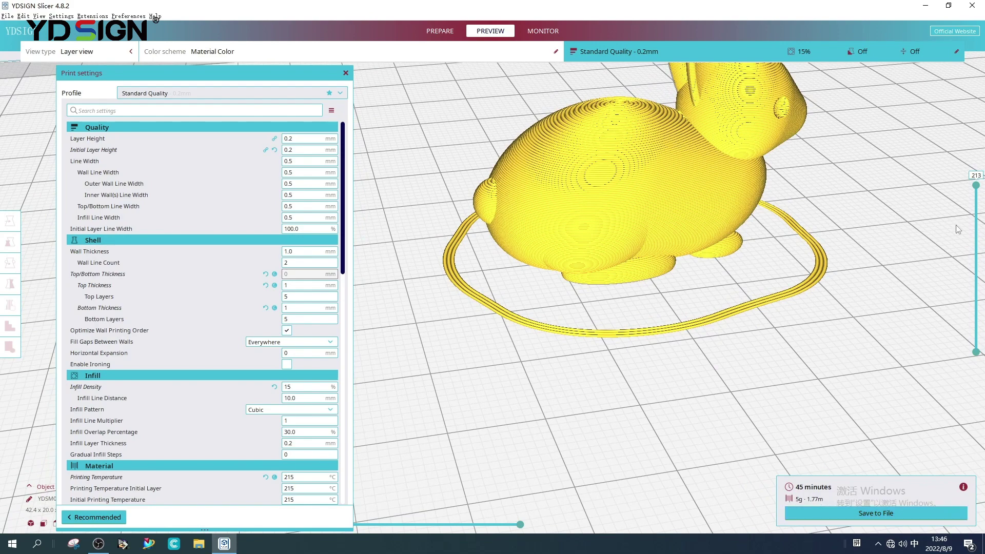
pyautogui.moveTo(976, 187); pyautogui.dragTo(976, 293)
pyautogui.scroll(-8, 958, 300)
pyautogui.moveTo(778, 276)
pyautogui.mouseDown(button='right')
pyautogui.moveTo(703, 320)
pyautogui.moveTo(892, 293)
pyautogui.mouseUp(button='right')
pyautogui.scroll(-2, 692, 347)
pyautogui.moveTo(977, 298); pyautogui.dragTo(976, 178)
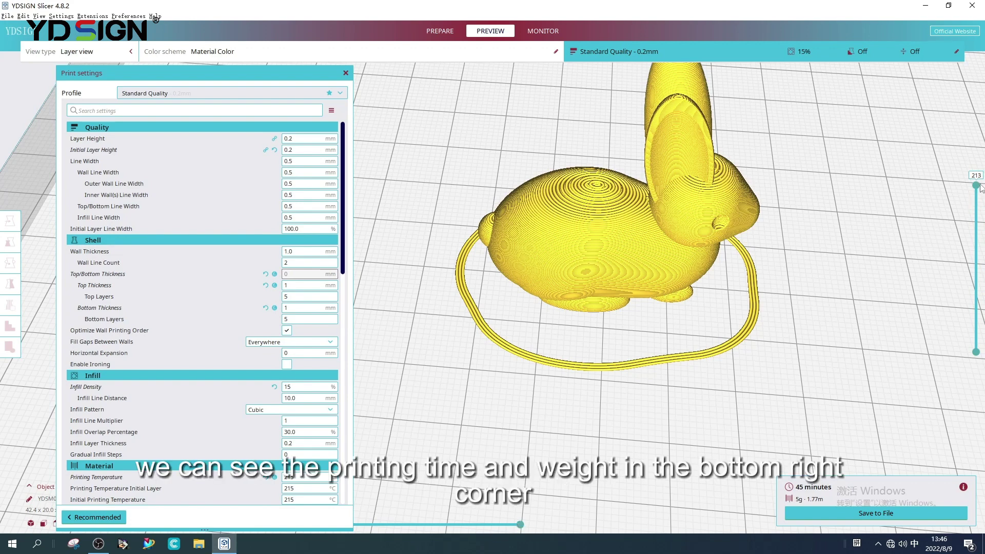
# Scrub to layer 79 and along the top-layer nozzle path, close Print settings, and show all layers
pyautogui.moveTo(976, 187); pyautogui.dragTo(977, 279)
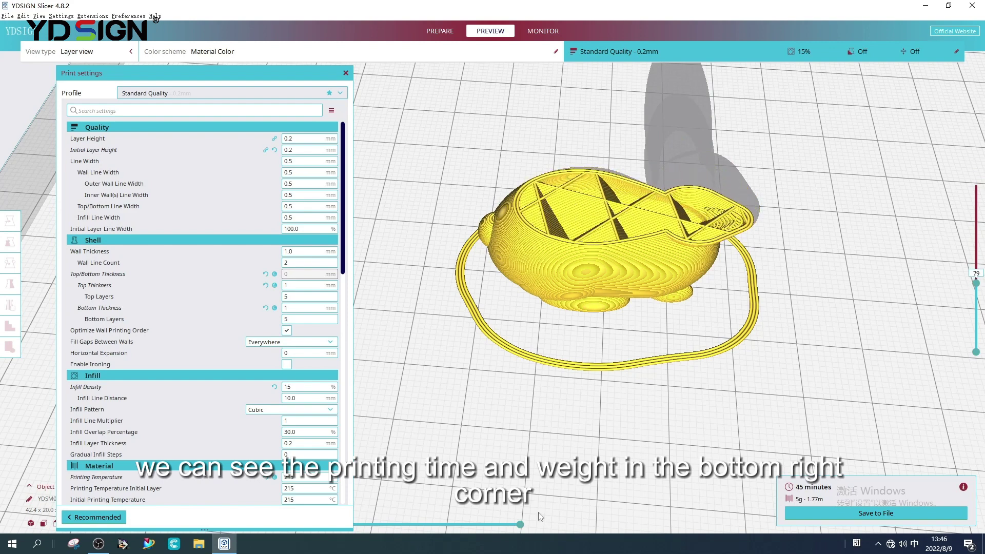
pyautogui.moveTo(519, 526); pyautogui.dragTo(391, 525)
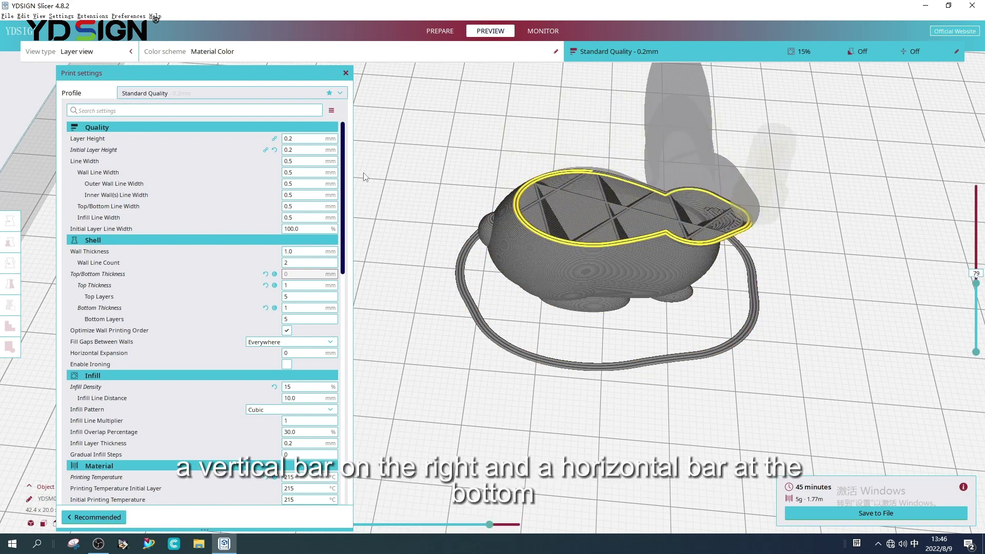
pyautogui.click(346, 73)
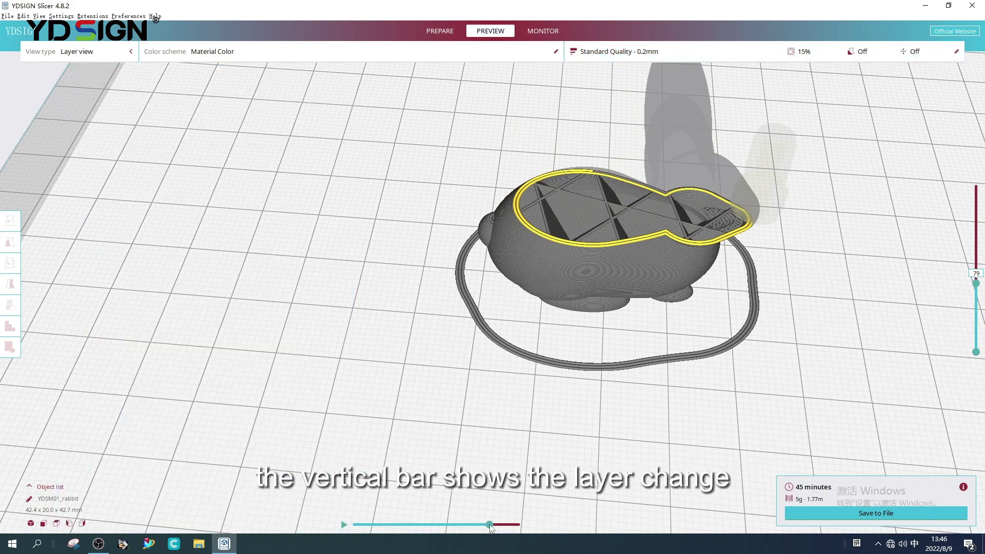
pyautogui.moveTo(490, 525); pyautogui.dragTo(500, 526)
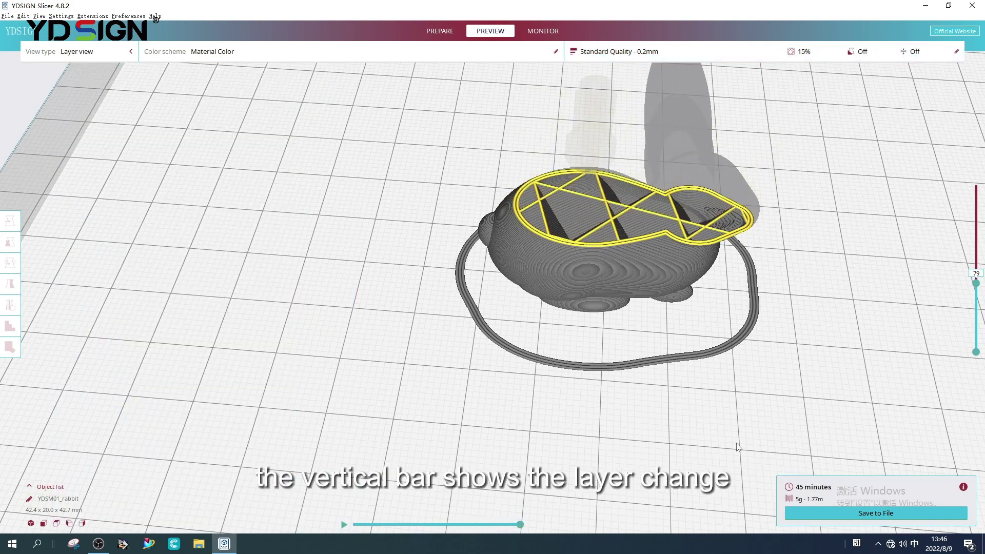
pyautogui.moveTo(976, 285); pyautogui.dragTo(977, 182)
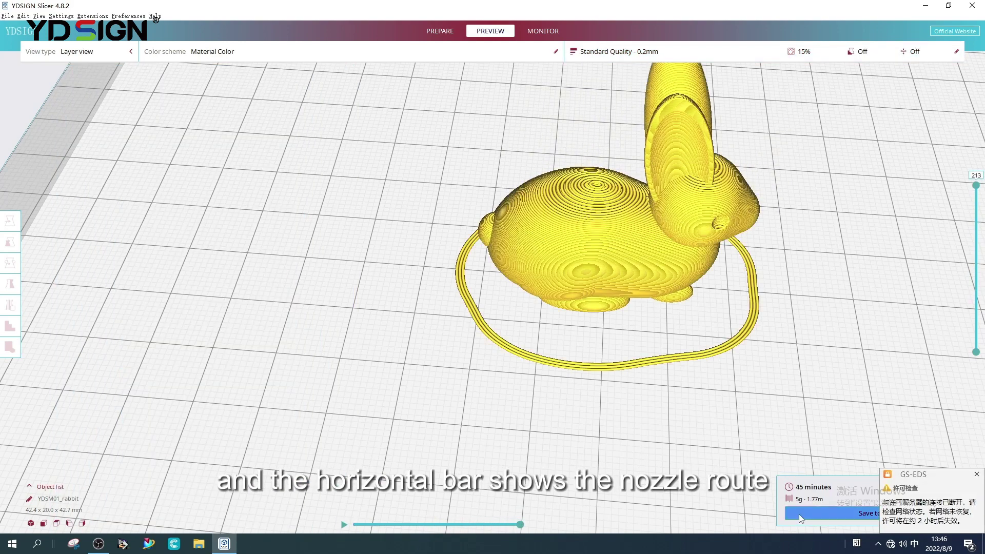
# Save the sliced rabbit to the Desktop as the G-code file YDSM01_rabbit
pyautogui.click(855, 514)
pyautogui.scroll(-3, 154, 193)
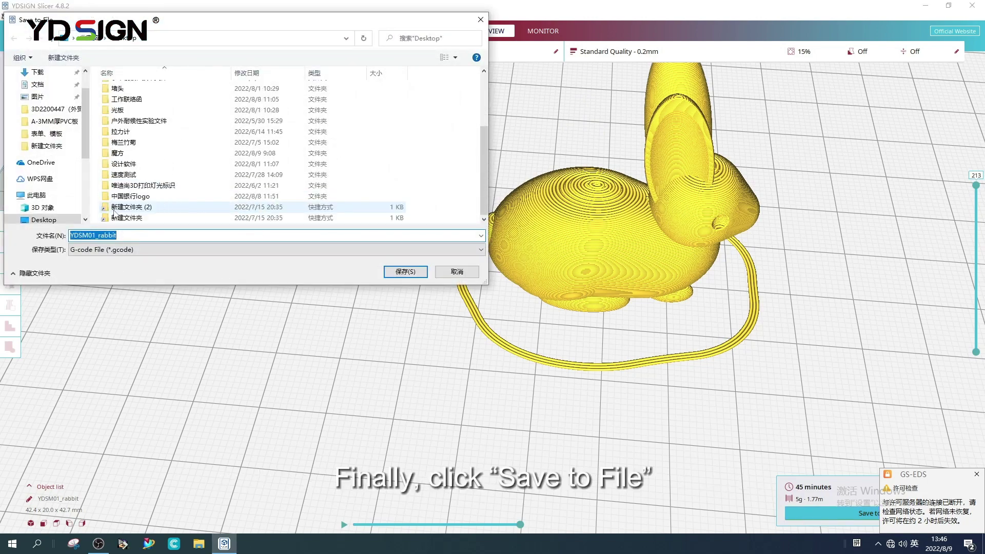
pyautogui.click(231, 251)
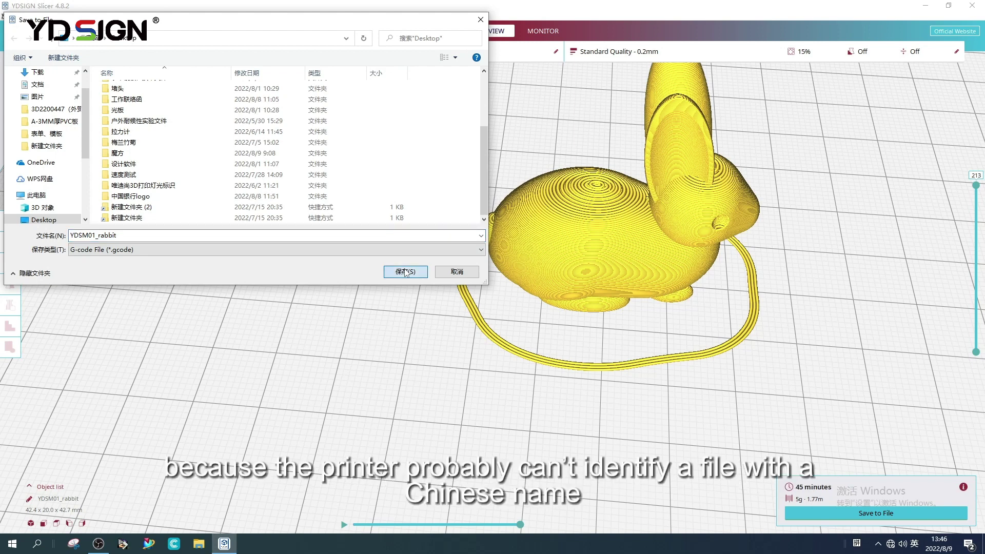
pyautogui.click(406, 272)
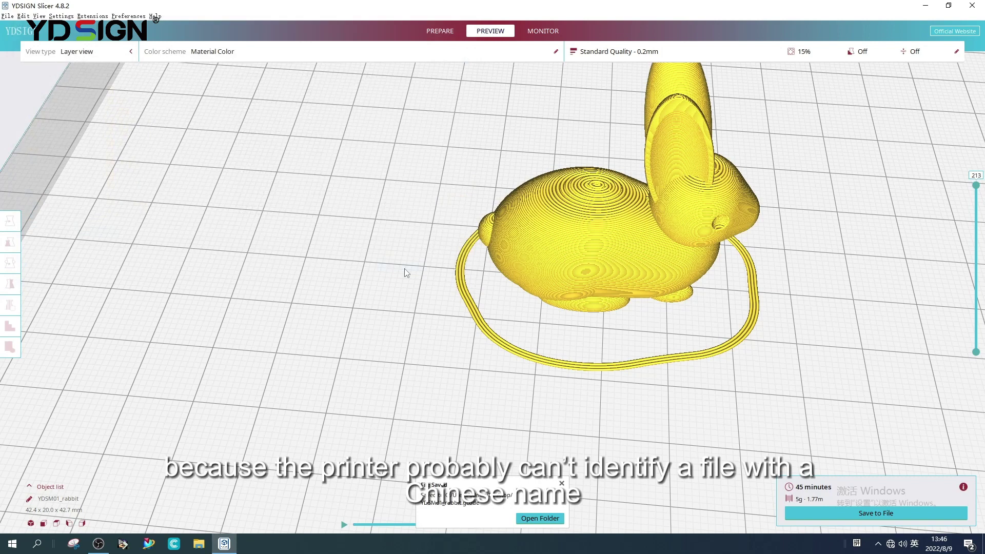